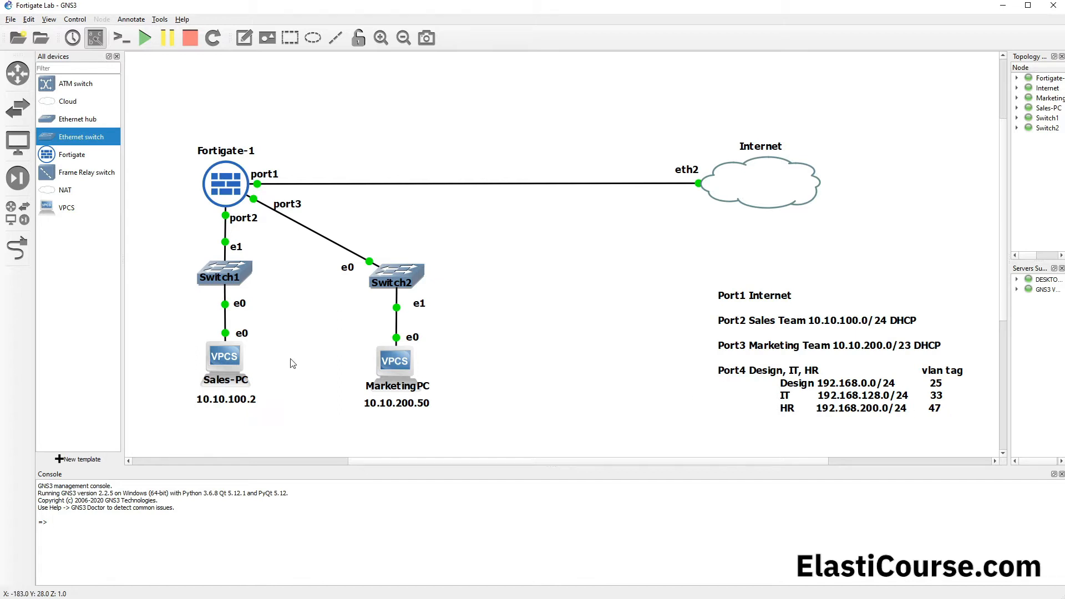
# Step: Open the Sales-PC console, place its window beside the topology, and bring up its command prompt
pyautogui.click(221, 357)
pyautogui.doubleClick(221, 358)
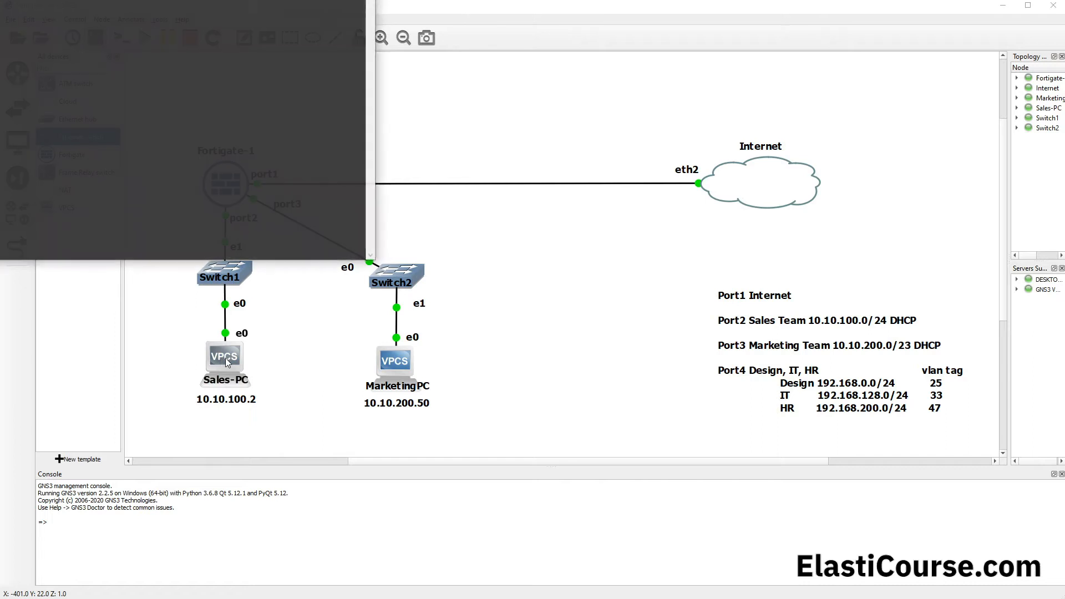
pyautogui.moveTo(111, 11); pyautogui.dragTo(816, 102)
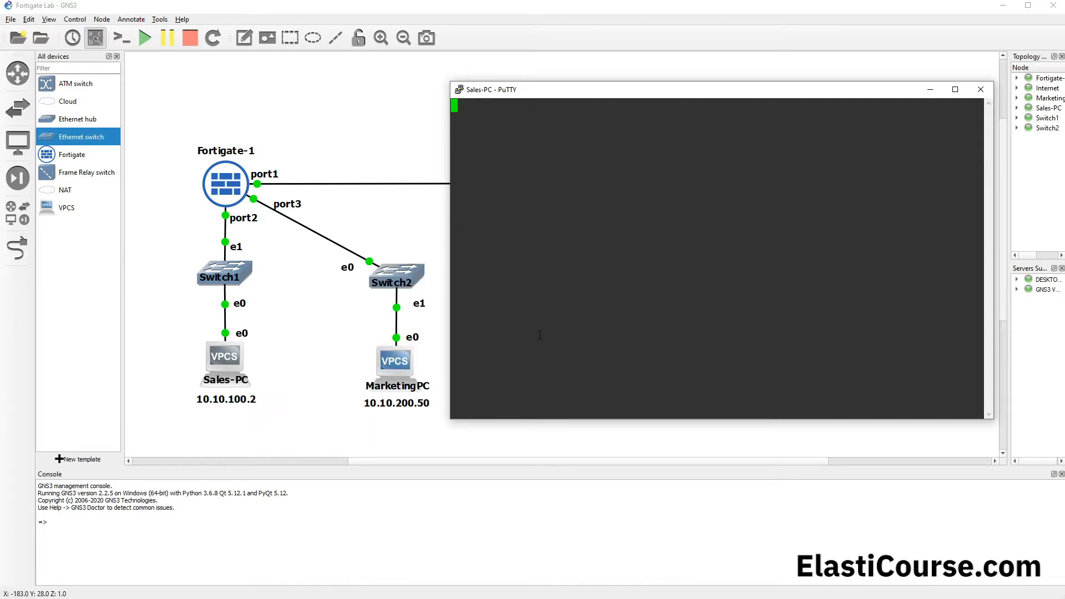
pyautogui.press('Return')
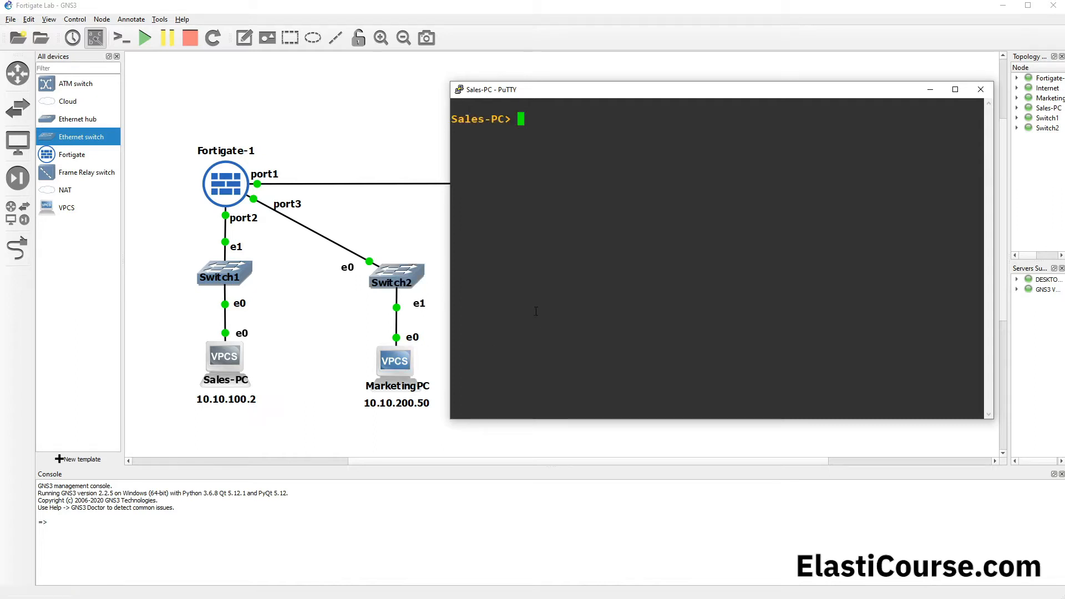
# Step: Start a continuous ping from Sales-PC to the Marketing PC with ping 10.10.200.50 -t
pyautogui.write('ping 10.10.200.50')
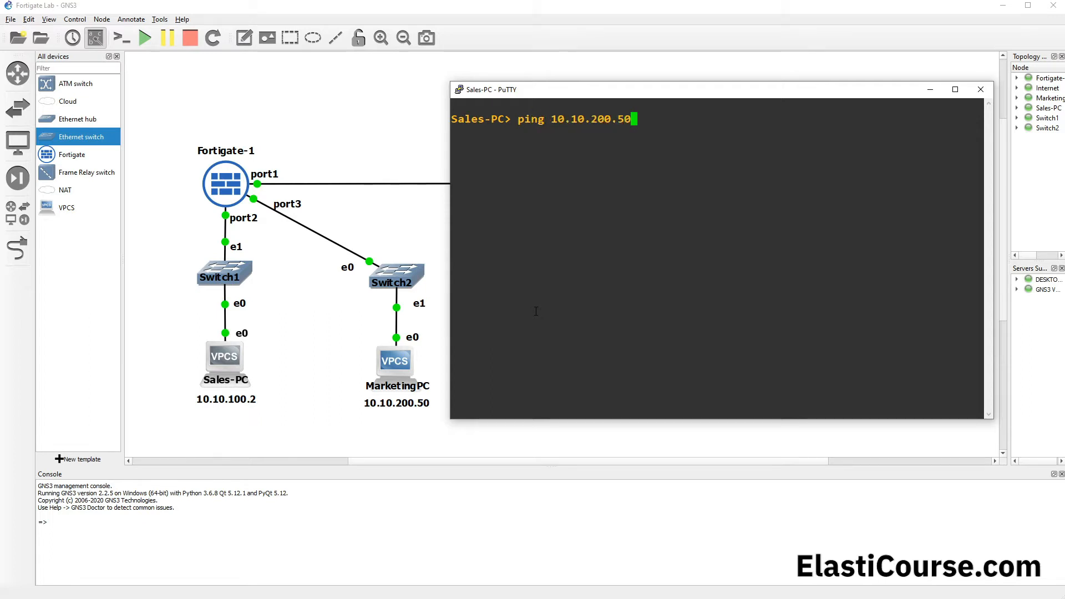
pyautogui.write(' -t')
pyautogui.press('Return')
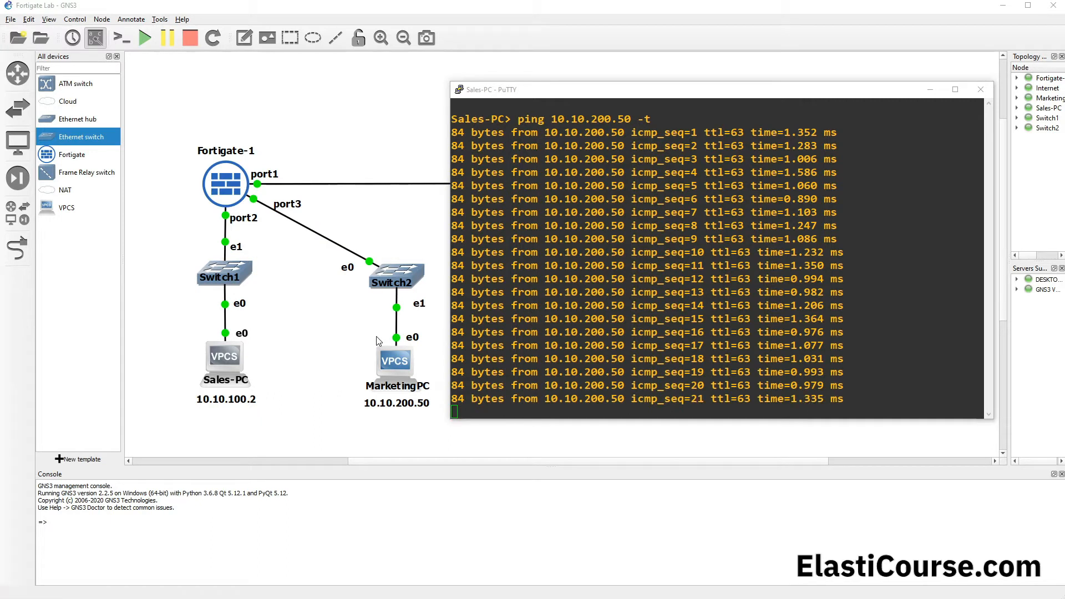
# Step: Start an Ethernet packet capture on the link between Sales-PC and Switch1, with the capture visualization program launched
pyautogui.rightClick(224, 316)
pyautogui.click(278, 303)
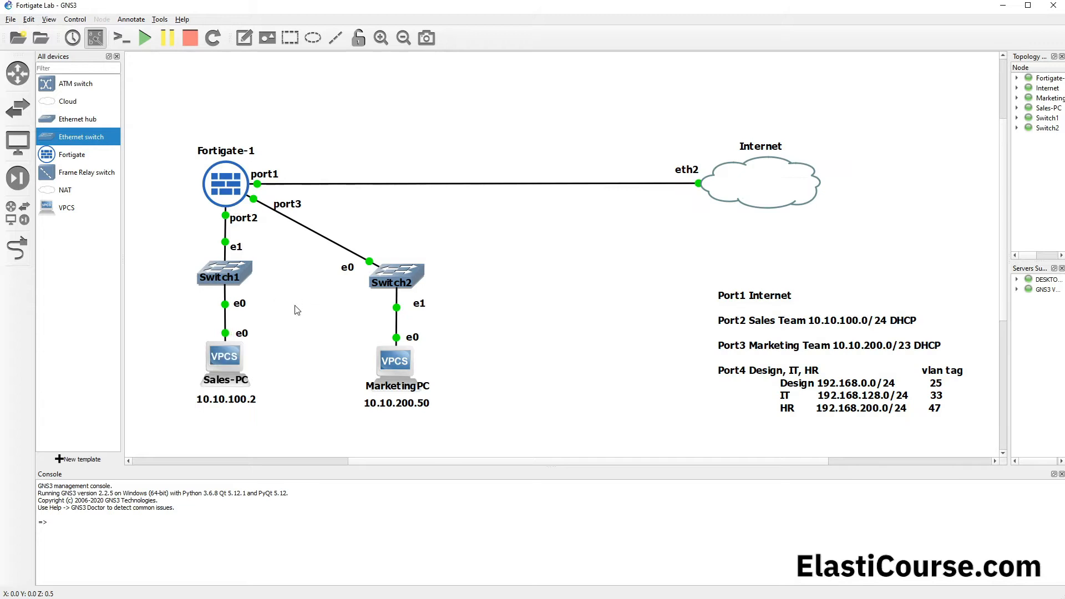
pyautogui.rightClick(225, 315)
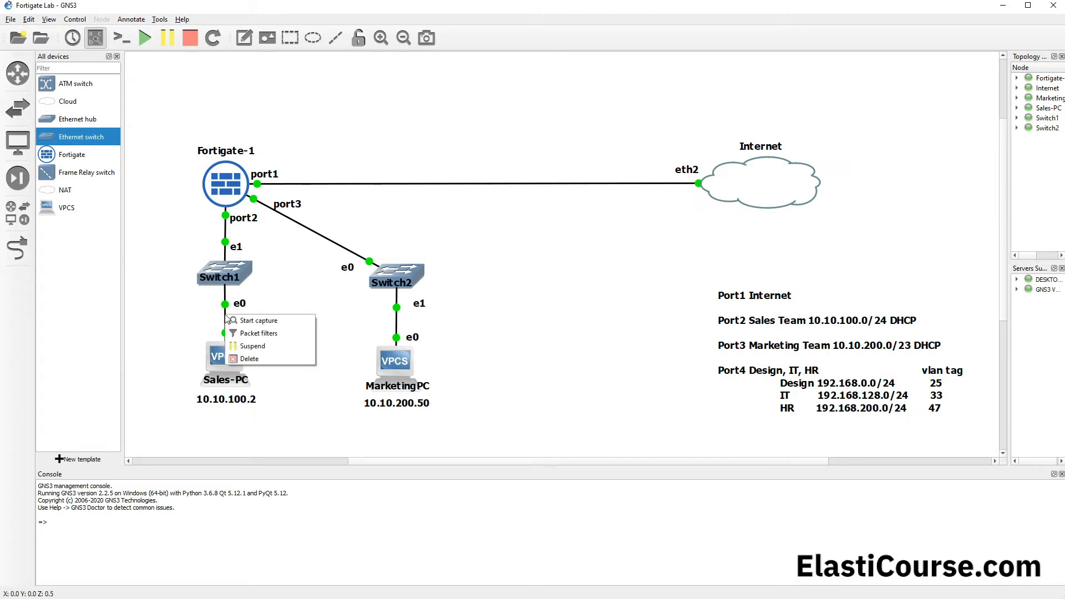
pyautogui.click(279, 327)
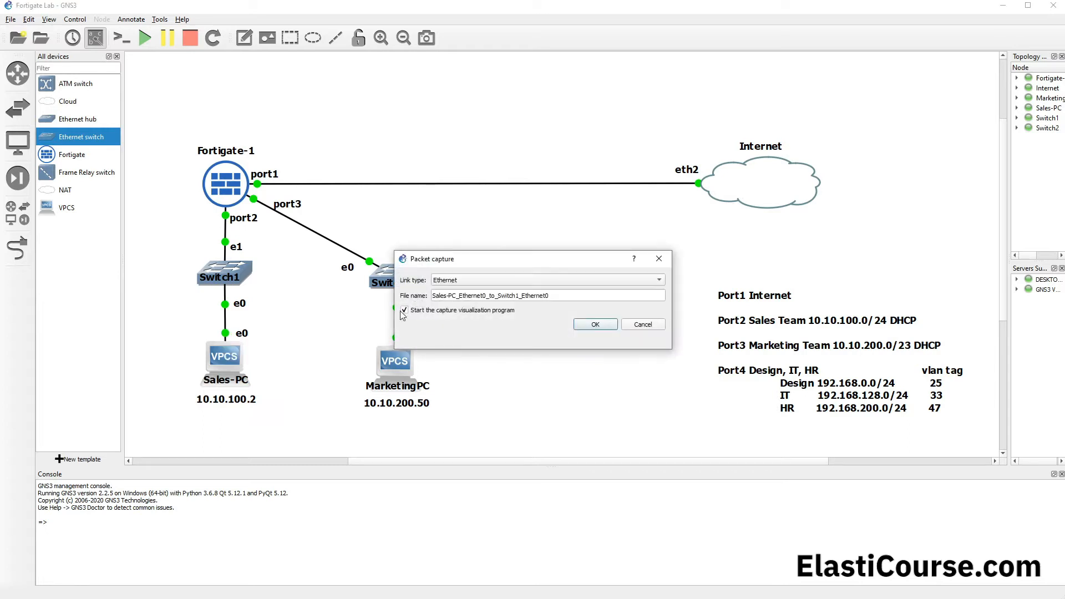
pyautogui.click(595, 325)
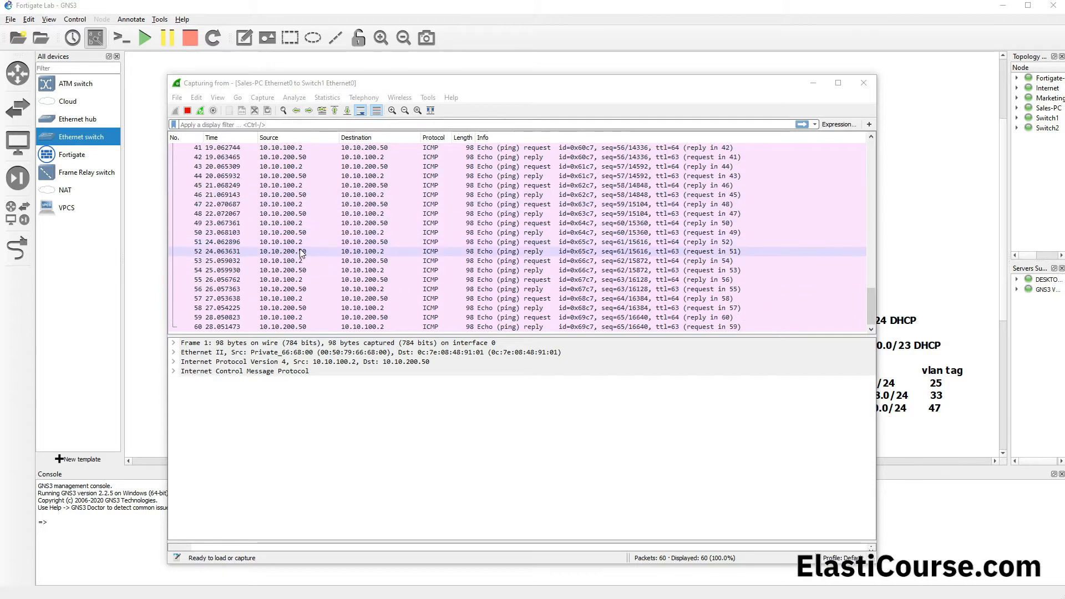
# Step: Stop the packet capture, select the echo request in packet 53, and move the capture window clear of the Sales-PC branch
pyautogui.click(188, 110)
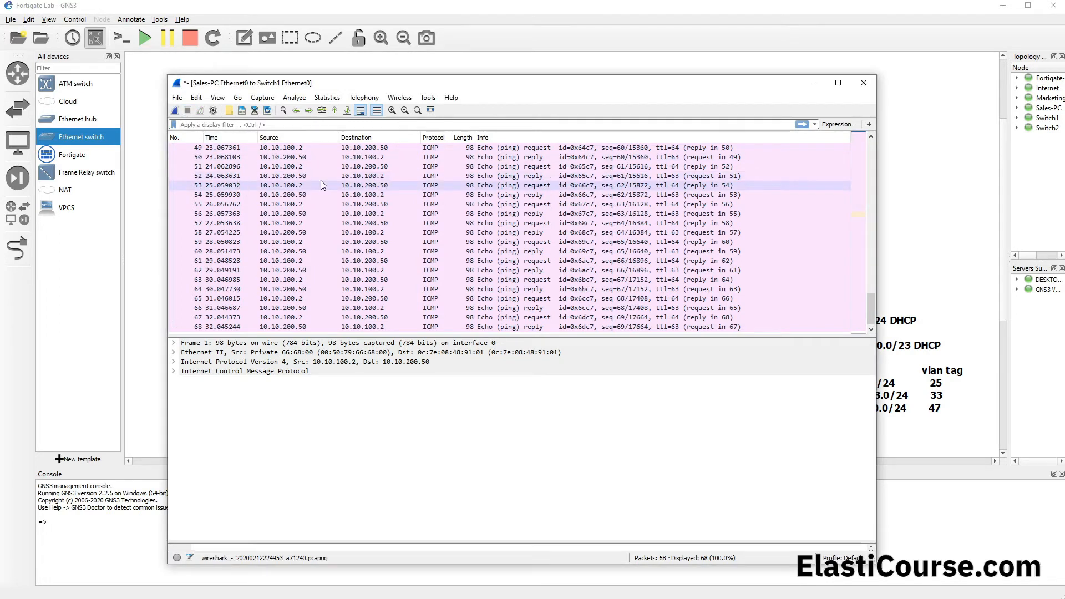
pyautogui.click(432, 187)
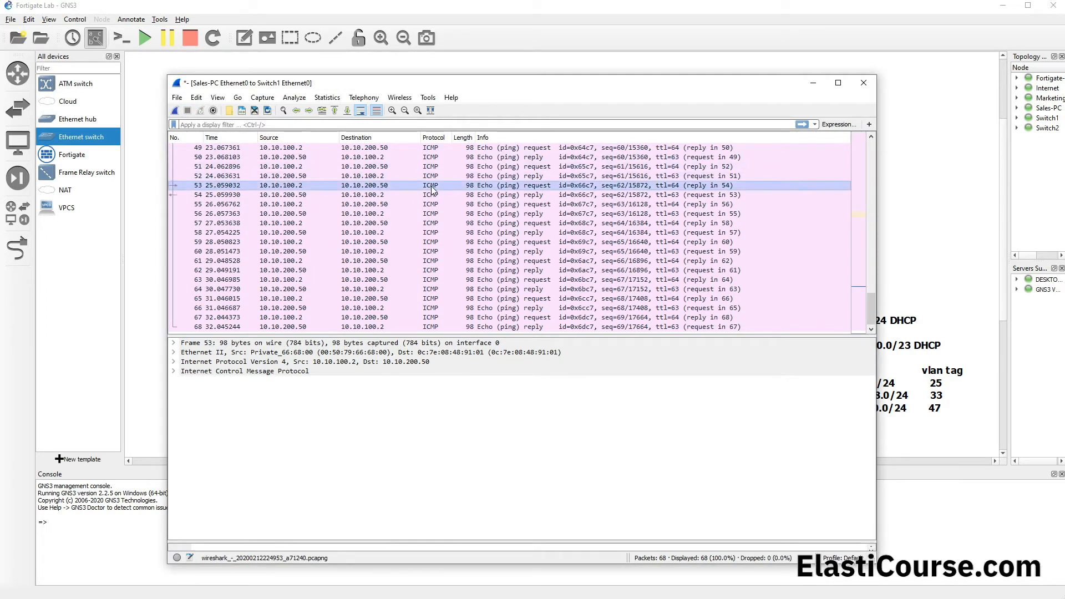
pyautogui.click(398, 194)
pyautogui.click(291, 187)
pyautogui.moveTo(338, 91); pyautogui.dragTo(521, 94)
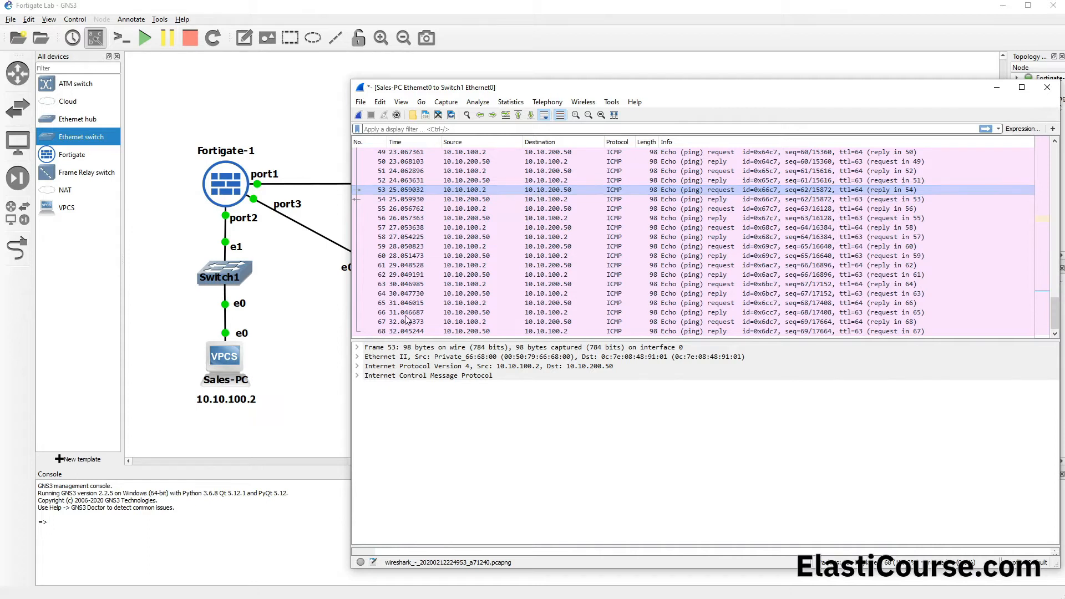
# Step: Examine the Frame and Ethernet II header details of packet 53, and minimize the capture window
pyautogui.click(358, 350)
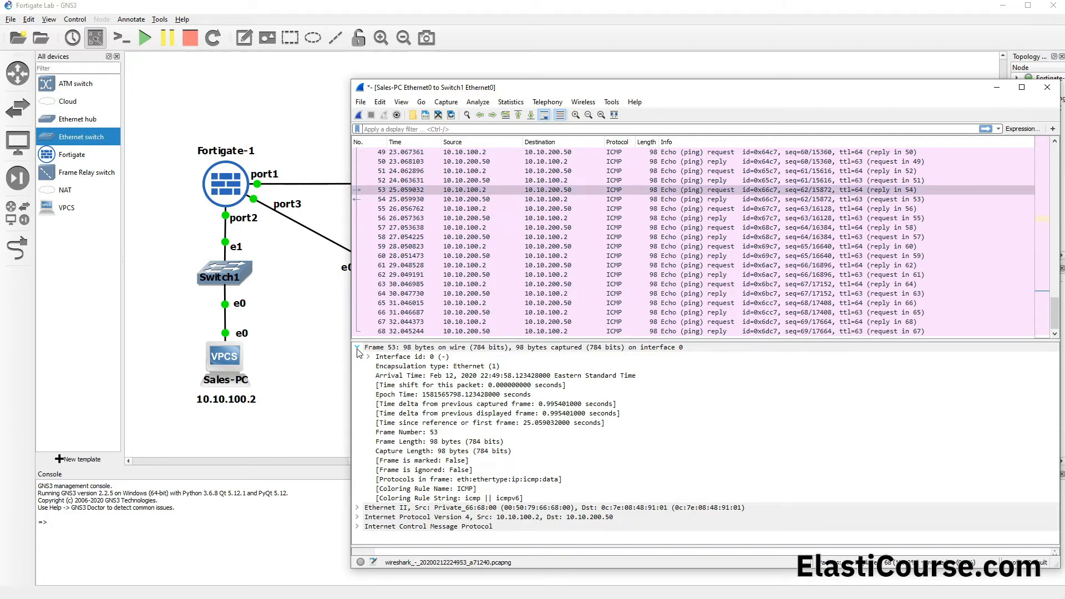
pyautogui.click(358, 348)
pyautogui.click(358, 357)
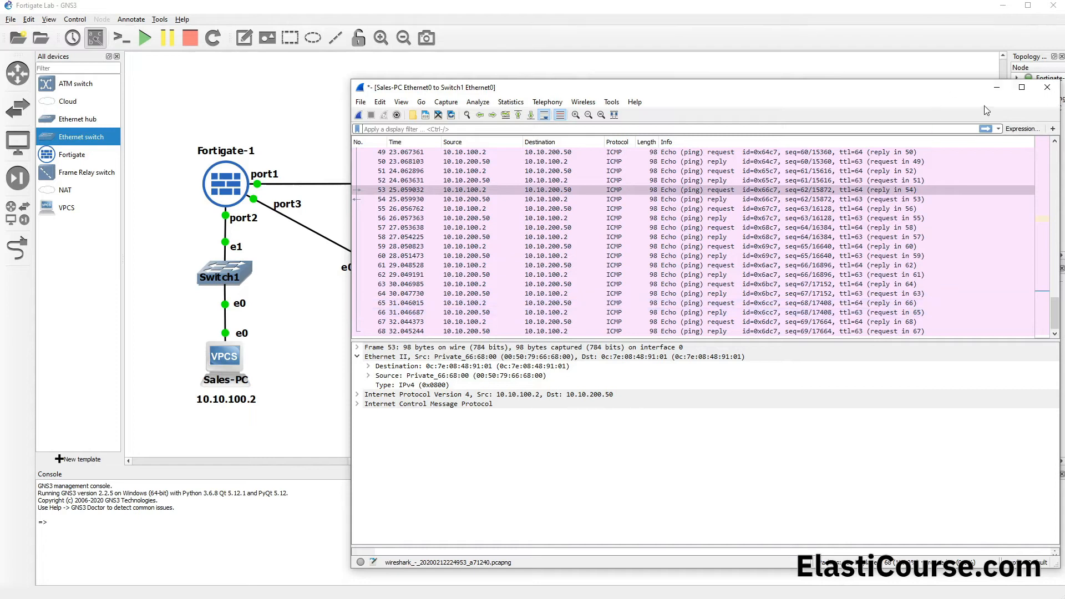
pyautogui.click(997, 87)
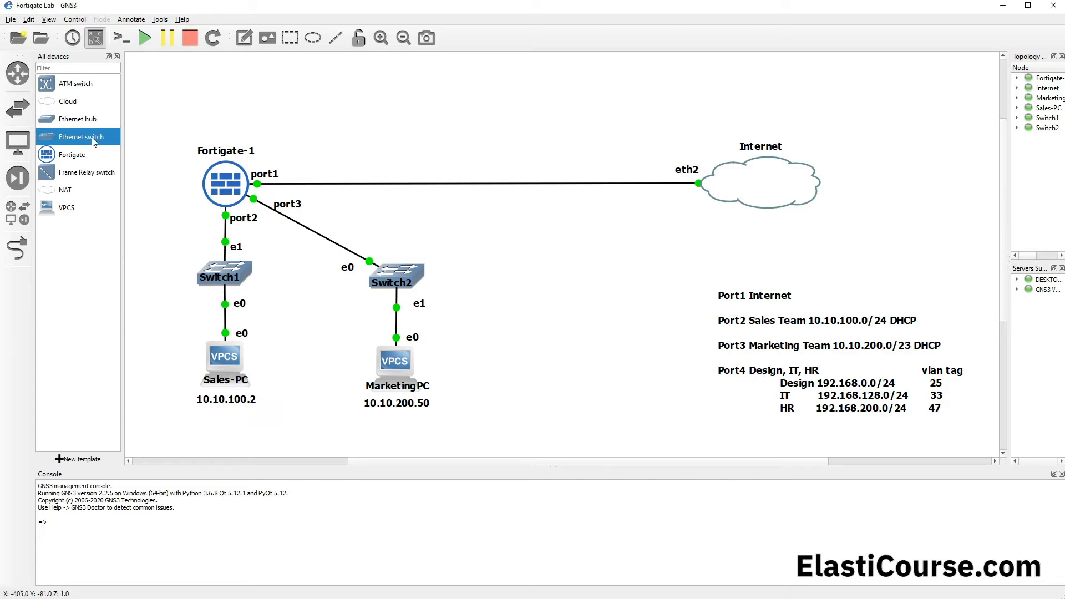
# Step: Add a new Ethernet switch hosted on the GNS3 VM server and place it beside Switch2
pyautogui.moveTo(92, 139); pyautogui.dragTo(541, 281)
pyautogui.click(547, 307)
pyautogui.click(537, 317)
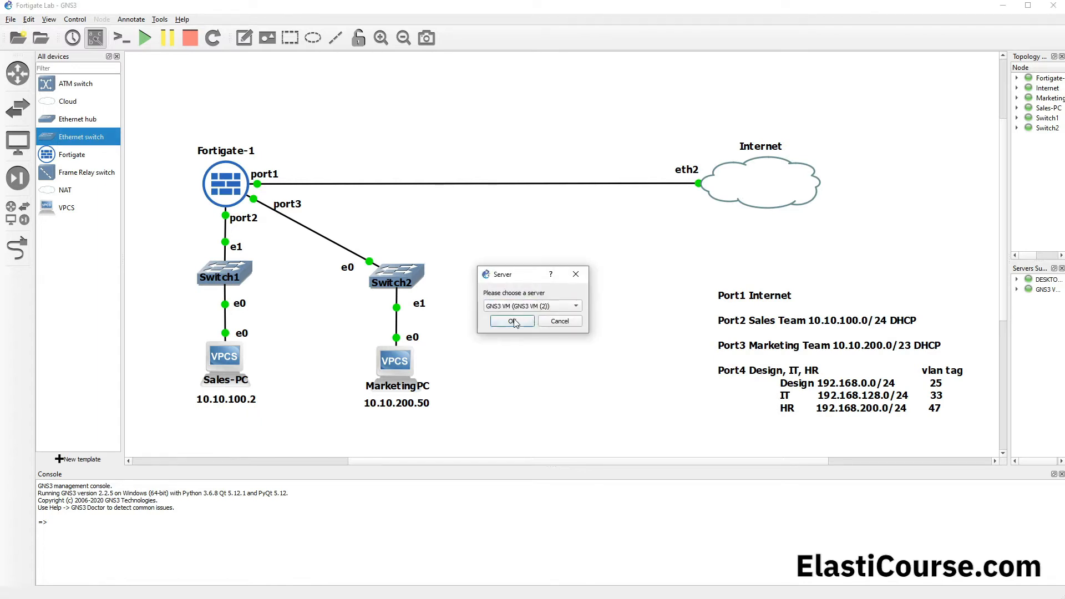
pyautogui.click(513, 322)
pyautogui.moveTo(564, 257); pyautogui.dragTo(558, 283)
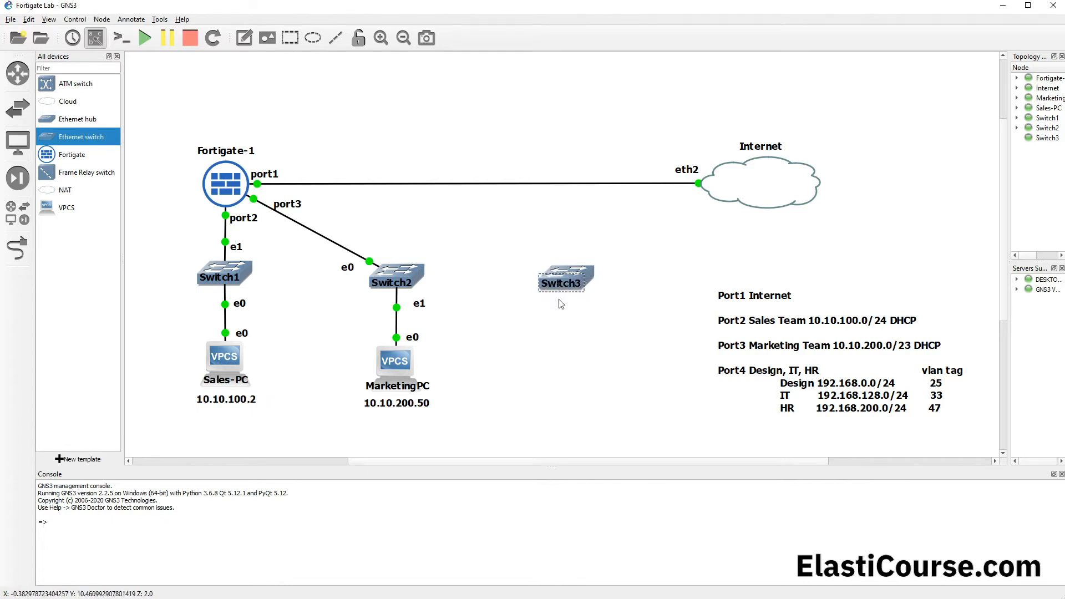
# Step: Set port 0 of Switch3 to type dot1q on VLAN 1
pyautogui.doubleClick(559, 277)
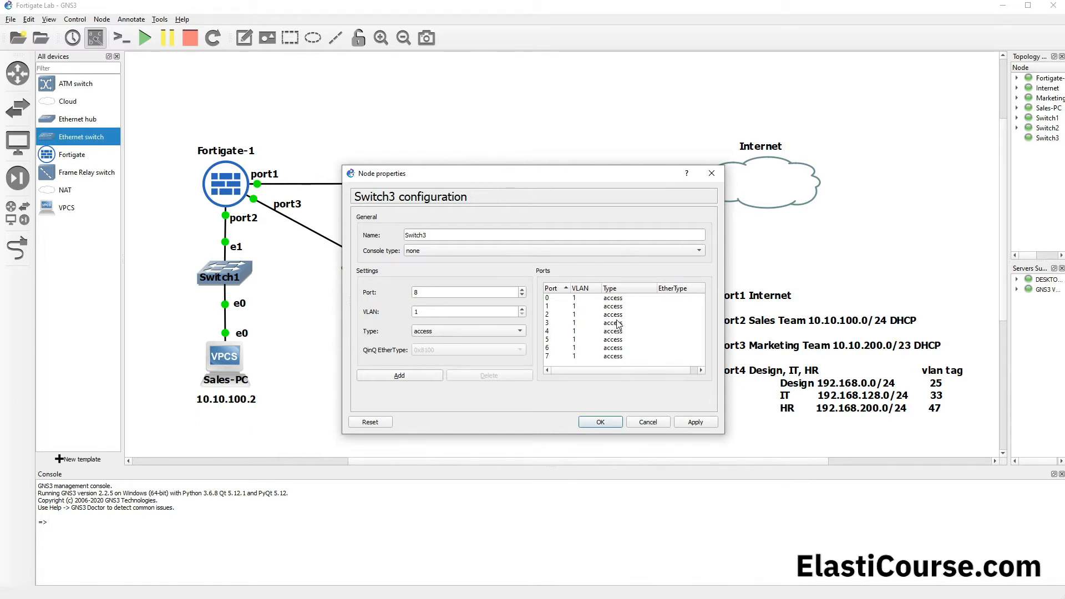
pyautogui.click(558, 301)
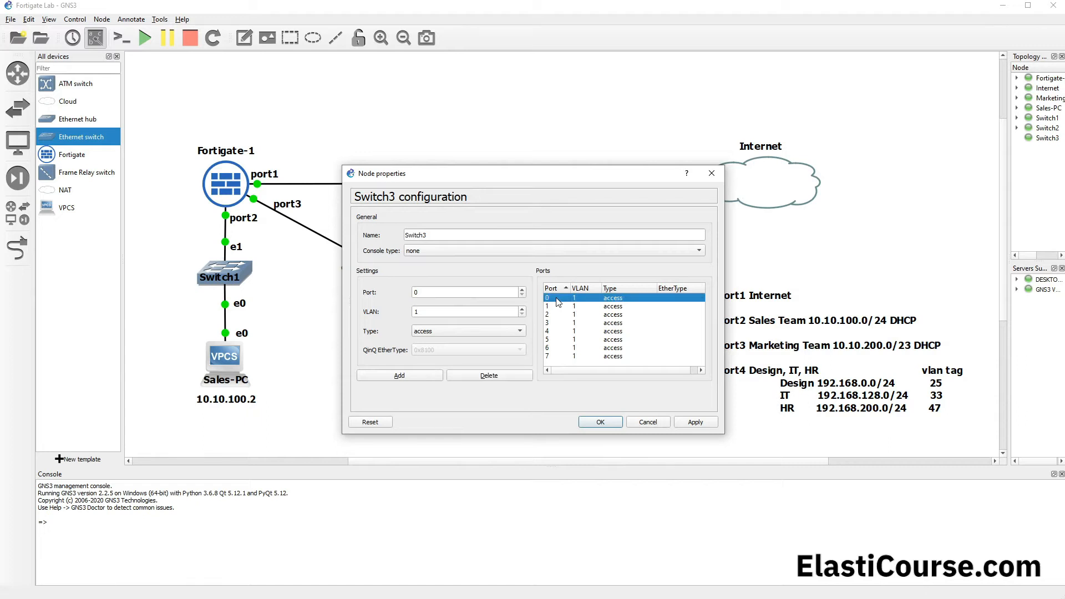
pyautogui.click(427, 333)
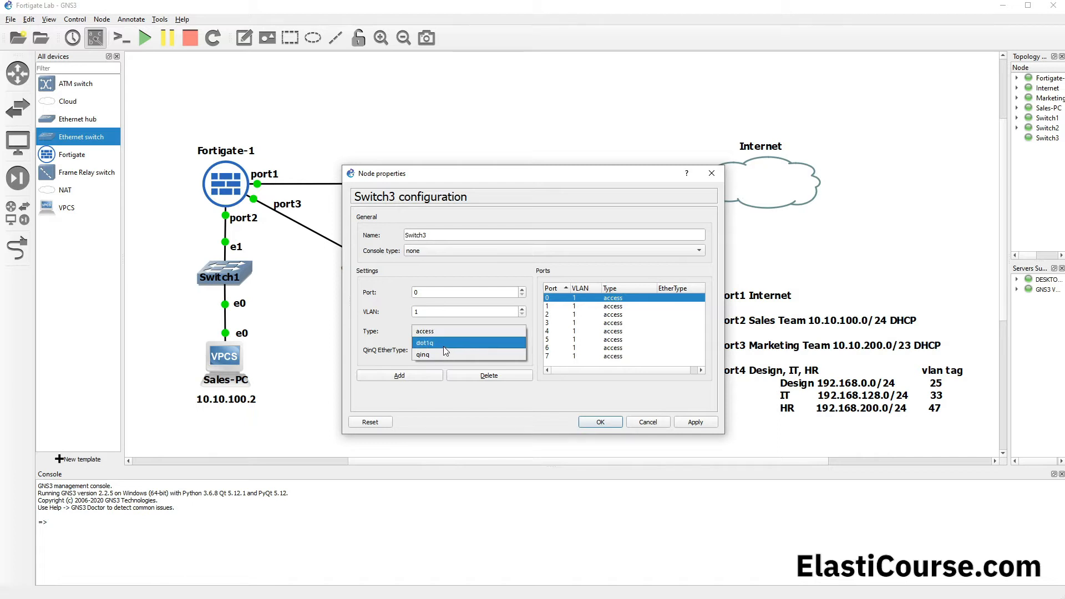
pyautogui.click(441, 344)
pyautogui.click(400, 375)
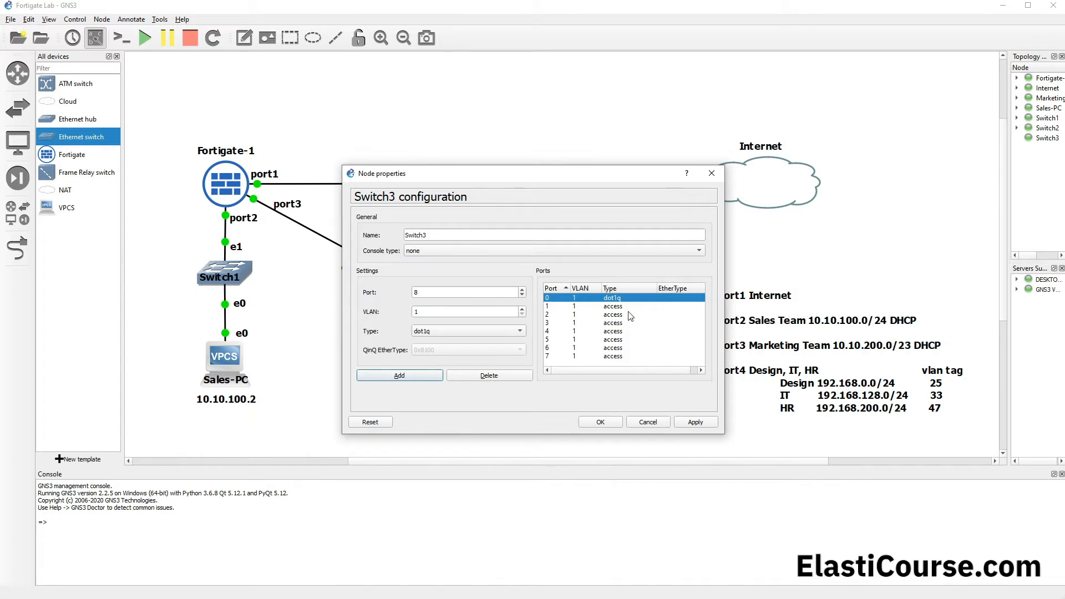
# Step: Configure Switch3's ports 1, 2 and 3 as access ports on VLANs 25, 33 and 47 respectively
pyautogui.click(611, 308)
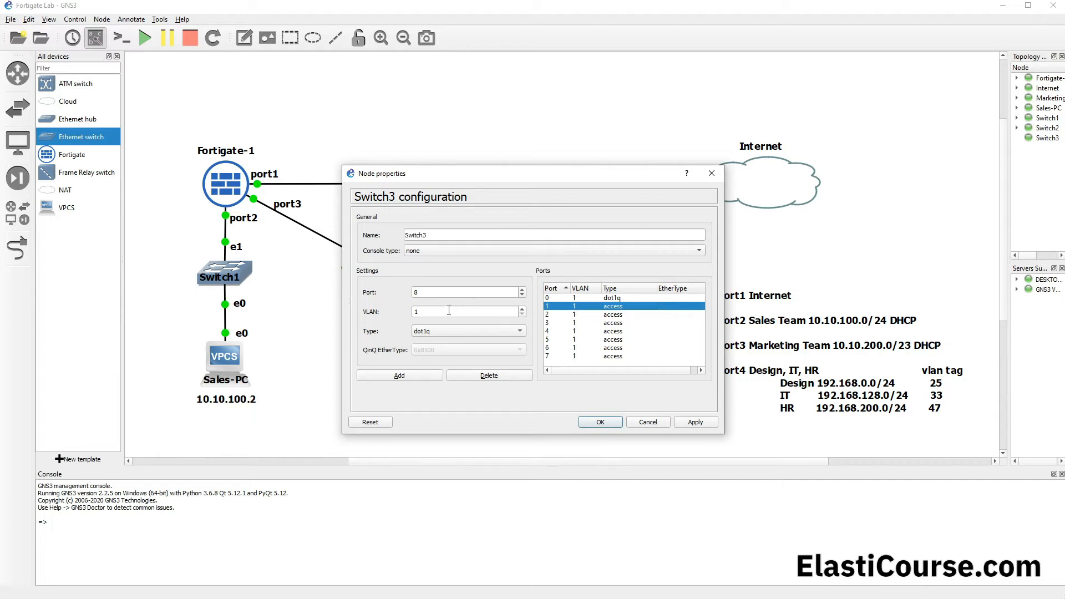
pyautogui.click(588, 306)
pyautogui.moveTo(422, 311); pyautogui.dragTo(364, 311)
pyautogui.write('25')
pyautogui.click(403, 375)
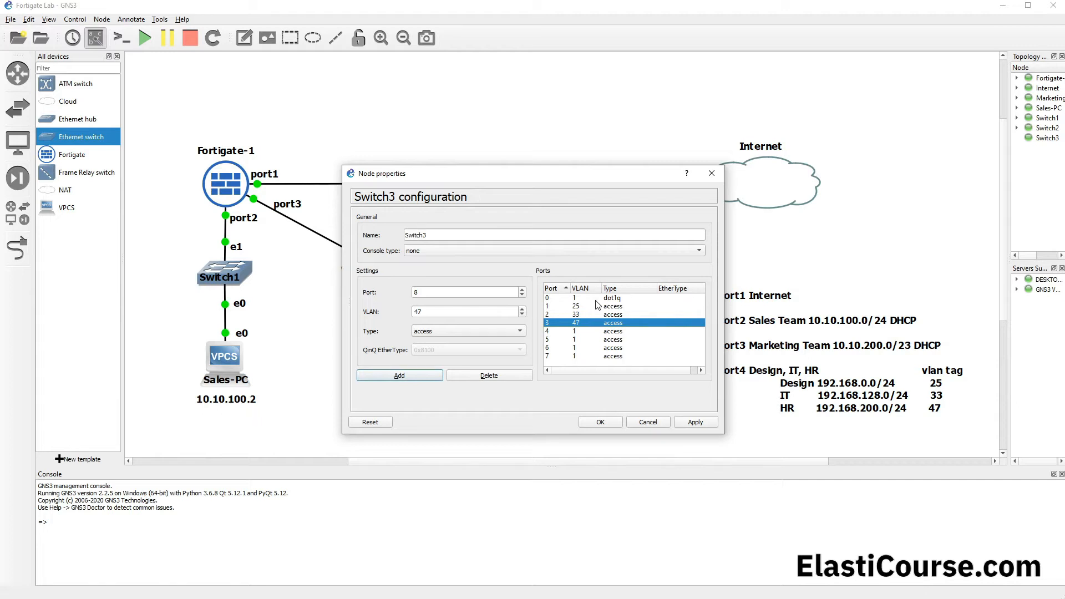
# Step: Review the VLAN assignments of ports 1 to 3 and save the Switch3 configuration
pyautogui.click(552, 309)
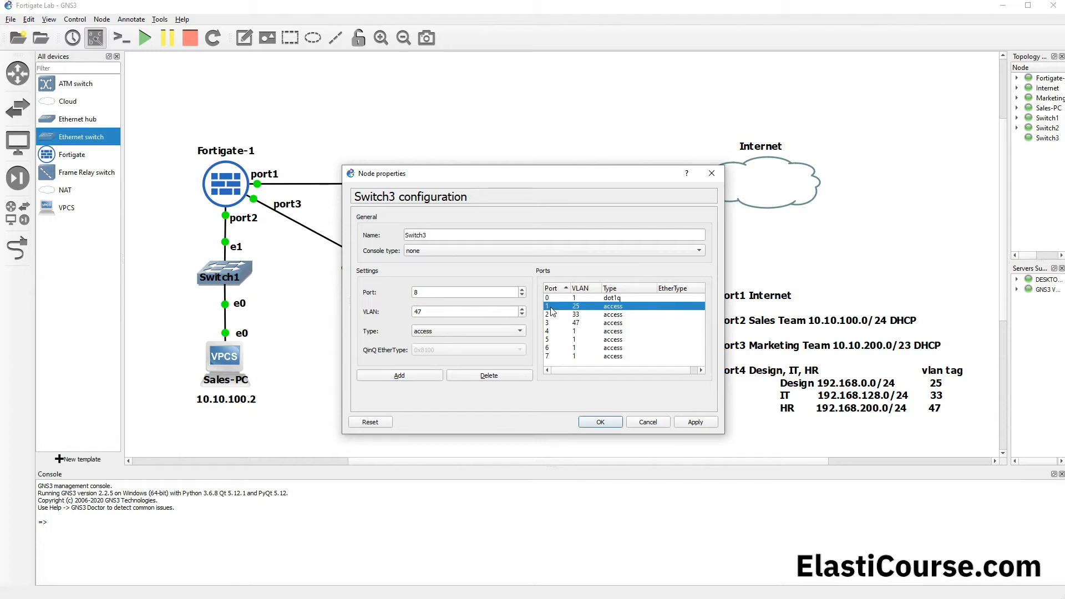
pyautogui.click(553, 315)
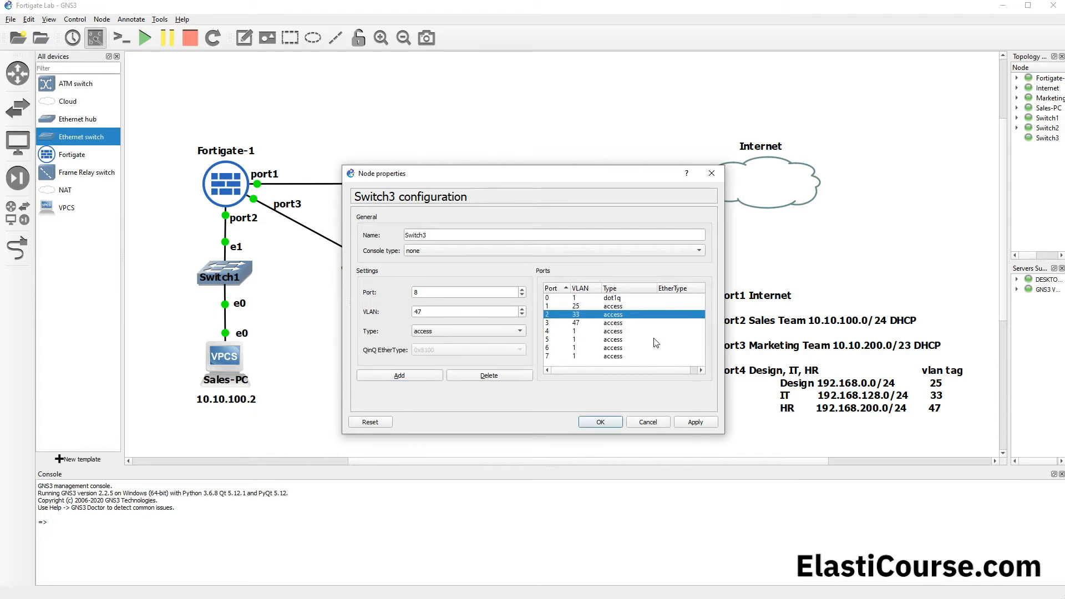
pyautogui.click(562, 323)
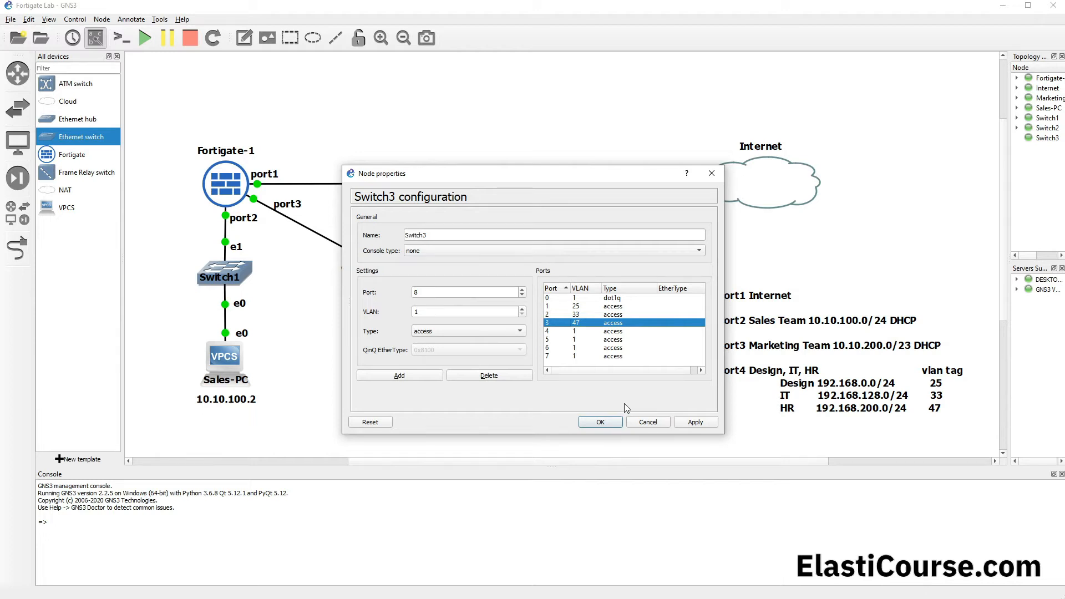
pyautogui.click(611, 421)
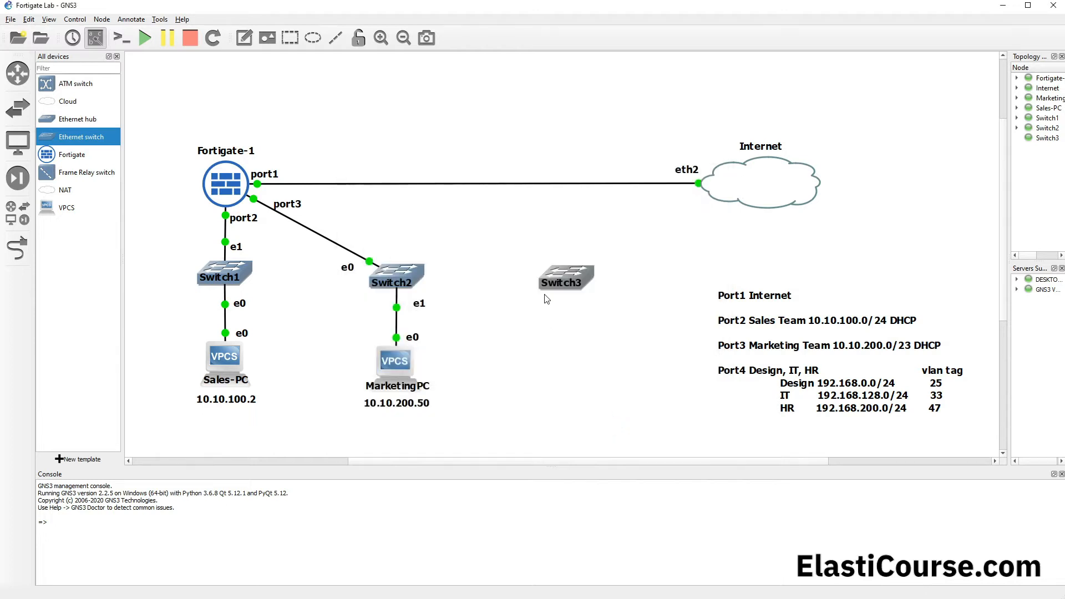
# Step: Link Ethernet0 of Switch3 to port4 of Fortigate-1
pyautogui.moveTo(564, 286)
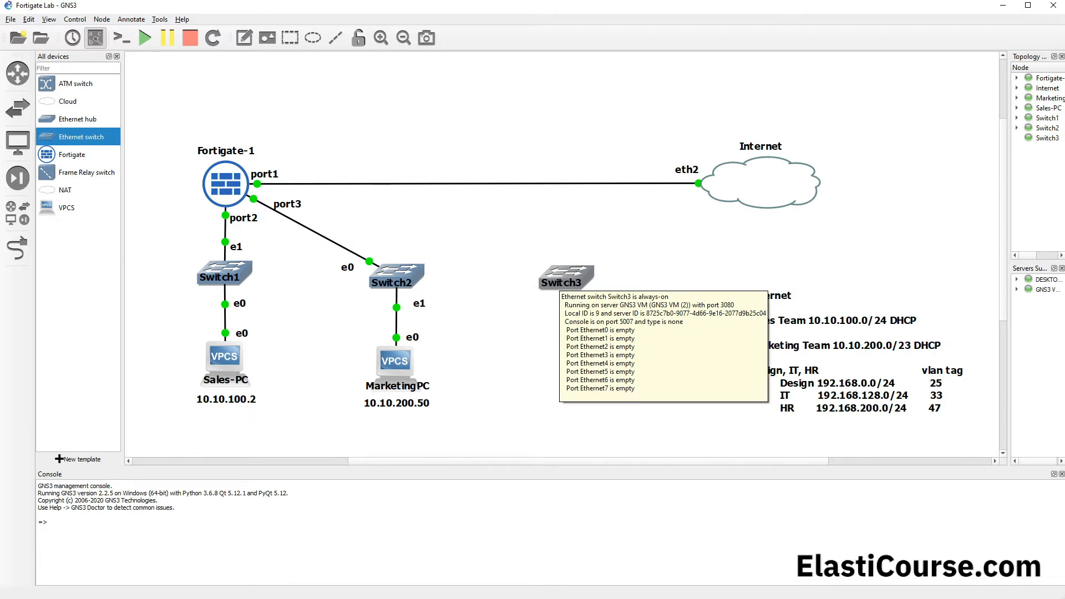
pyautogui.click(17, 248)
pyautogui.click(541, 275)
pyautogui.click(581, 280)
pyautogui.click(219, 180)
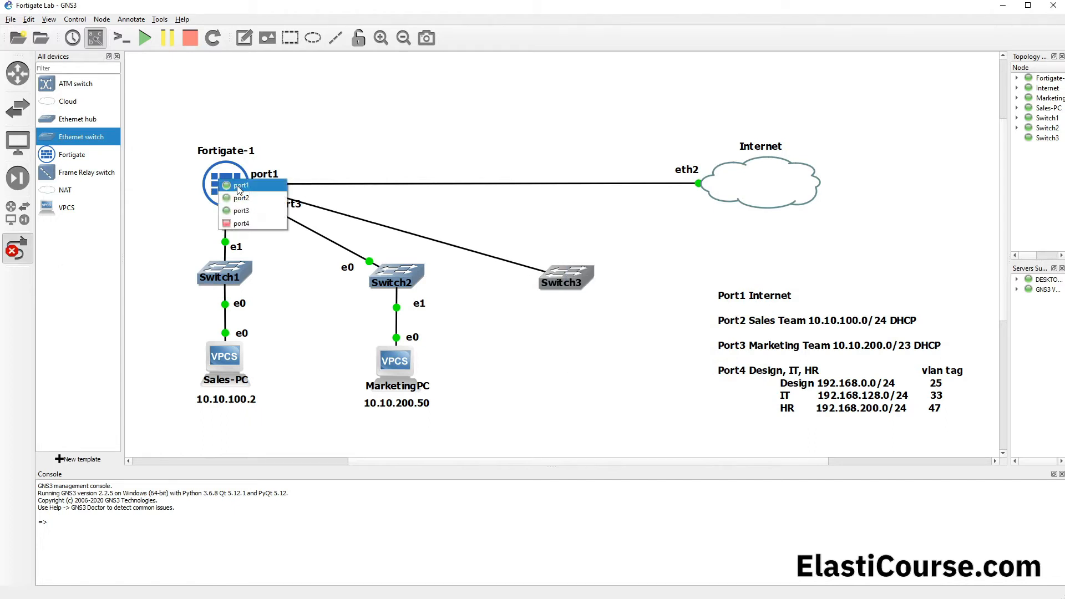
pyautogui.click(254, 222)
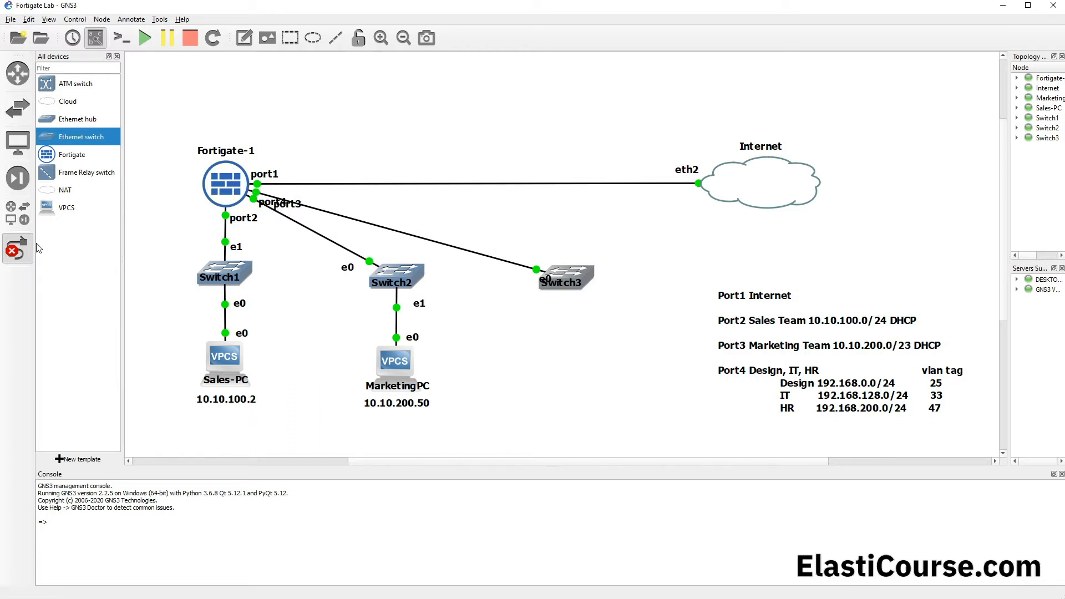
pyautogui.click(16, 248)
# Step: Reposition the overlapping port4 and port3 labels near Fortigate-1 and the e0 label near Switch3 so they are readable
pyautogui.moveTo(269, 200); pyautogui.dragTo(297, 216)
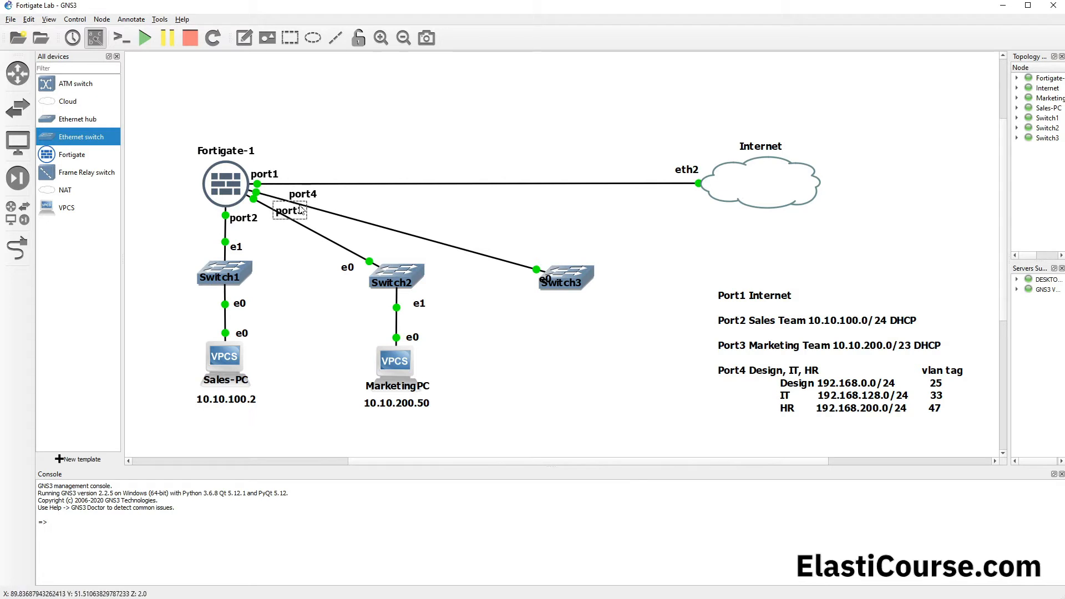
pyautogui.click(842, 417)
pyautogui.click(828, 433)
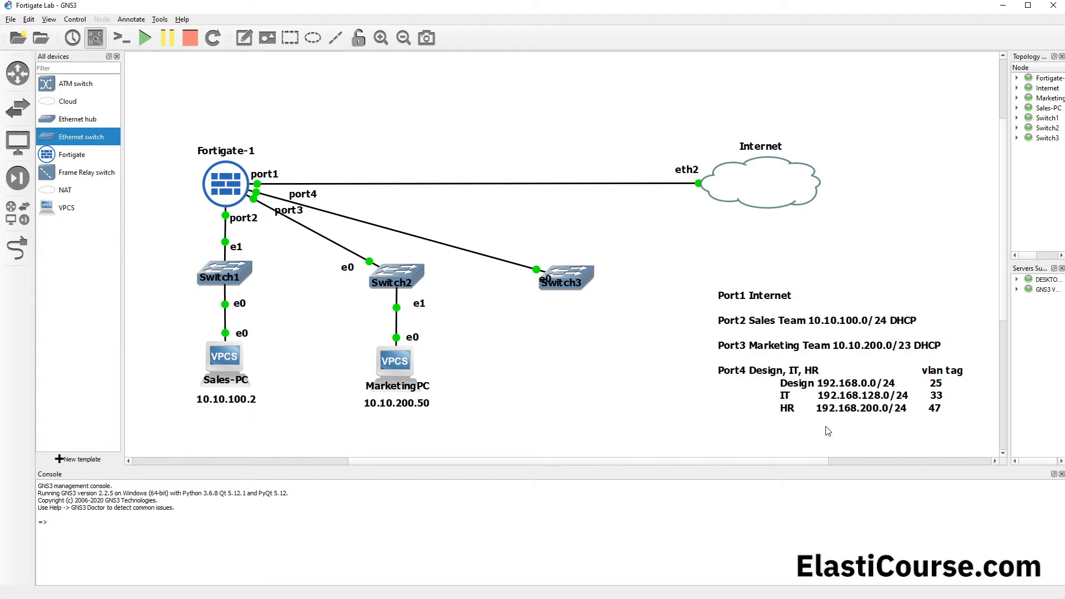
pyautogui.moveTo(546, 279); pyautogui.dragTo(520, 280)
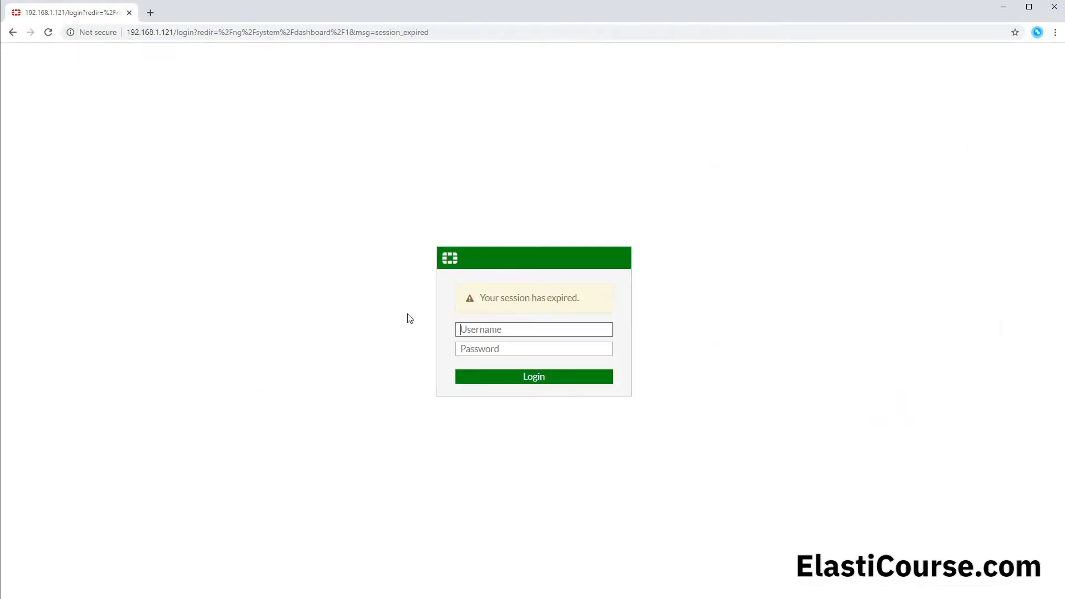
# Step: Switch to the FortiGate web interface in the browser and log in as admin with the account password
pyautogui.write('admin')
pyautogui.press('Tab')
pyautogui.write('•••••')
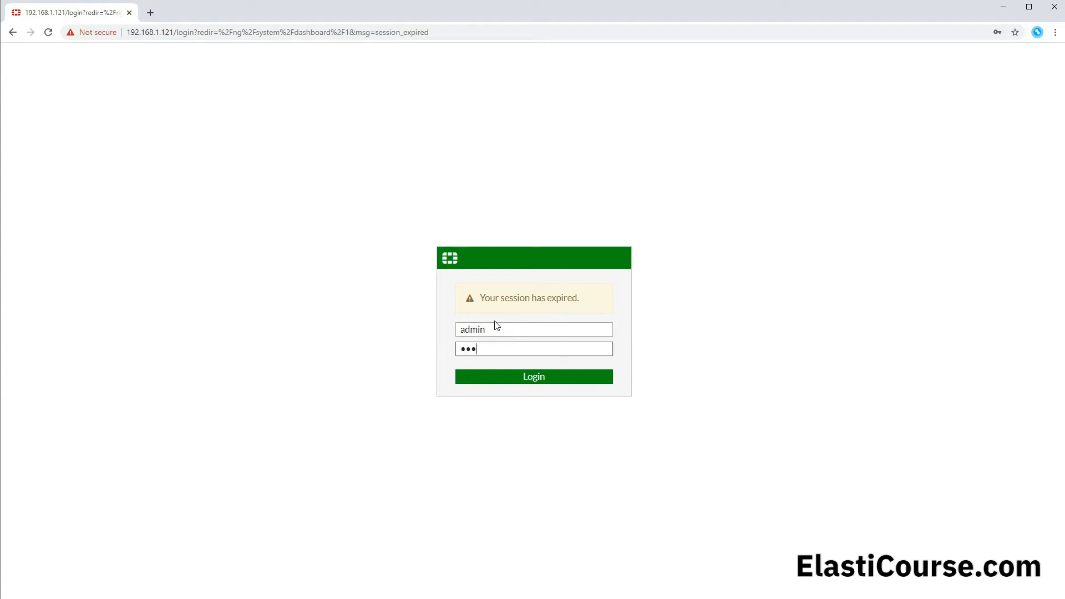
pyautogui.press('Return')
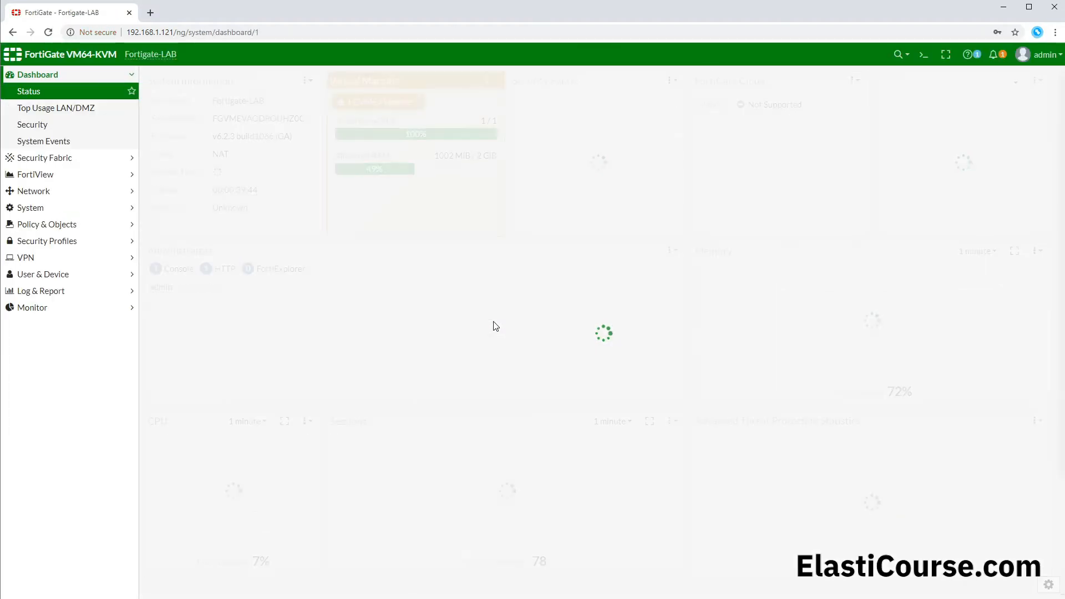
# Step: Start a new network interface on the FortiGate with type VLAN and the name Design
pyautogui.click(34, 191)
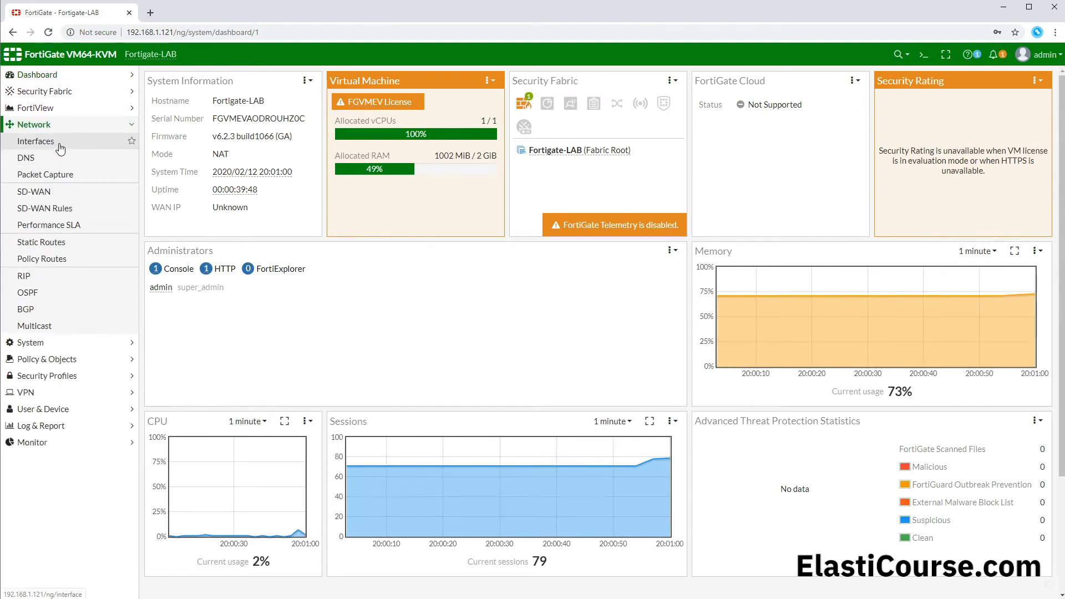
pyautogui.click(61, 147)
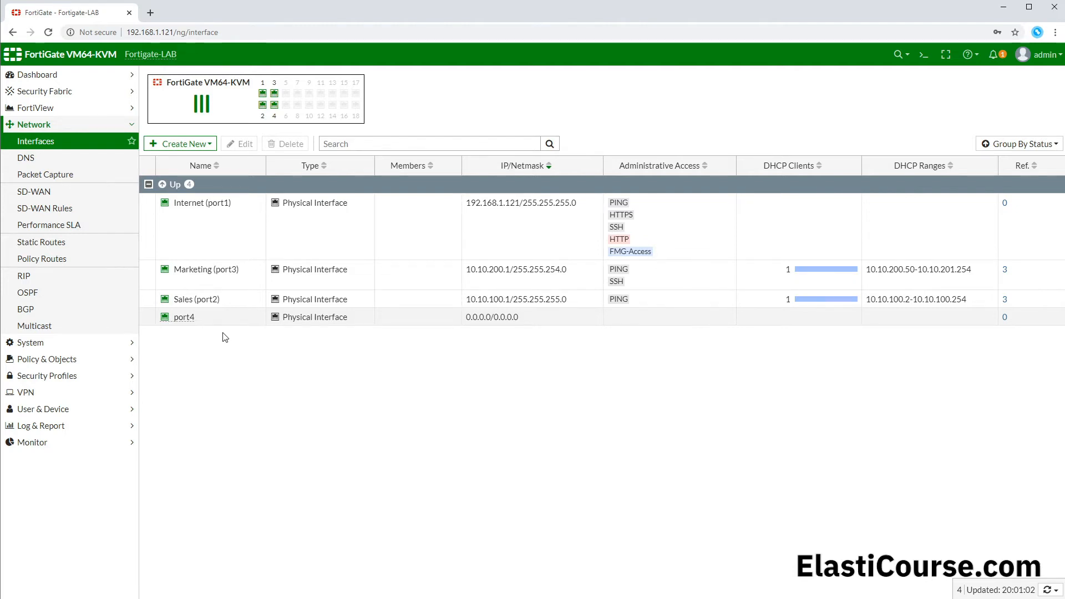
pyautogui.click(196, 144)
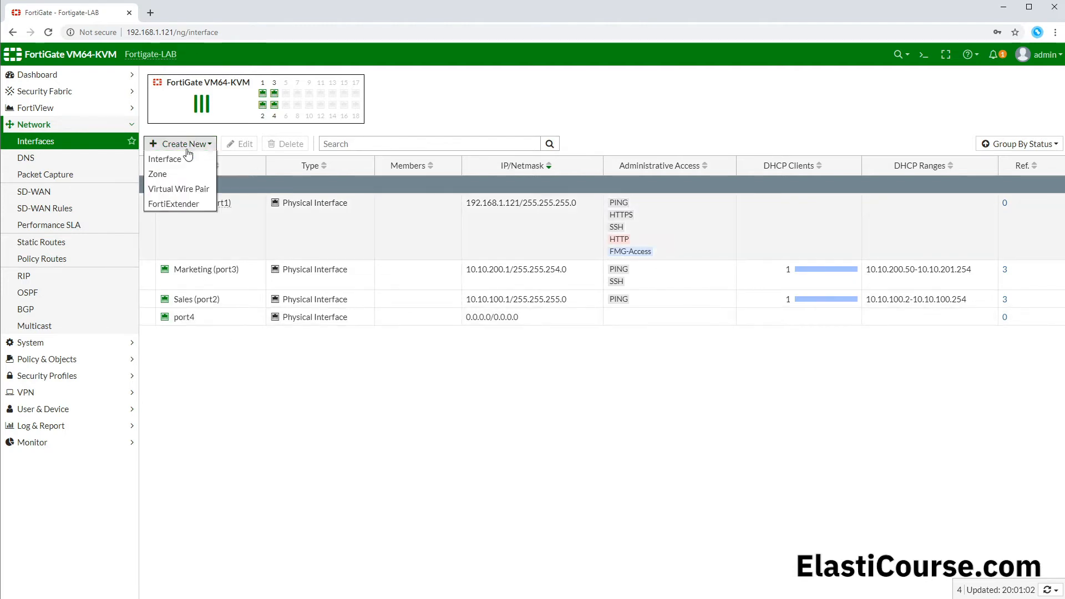
pyautogui.click(178, 160)
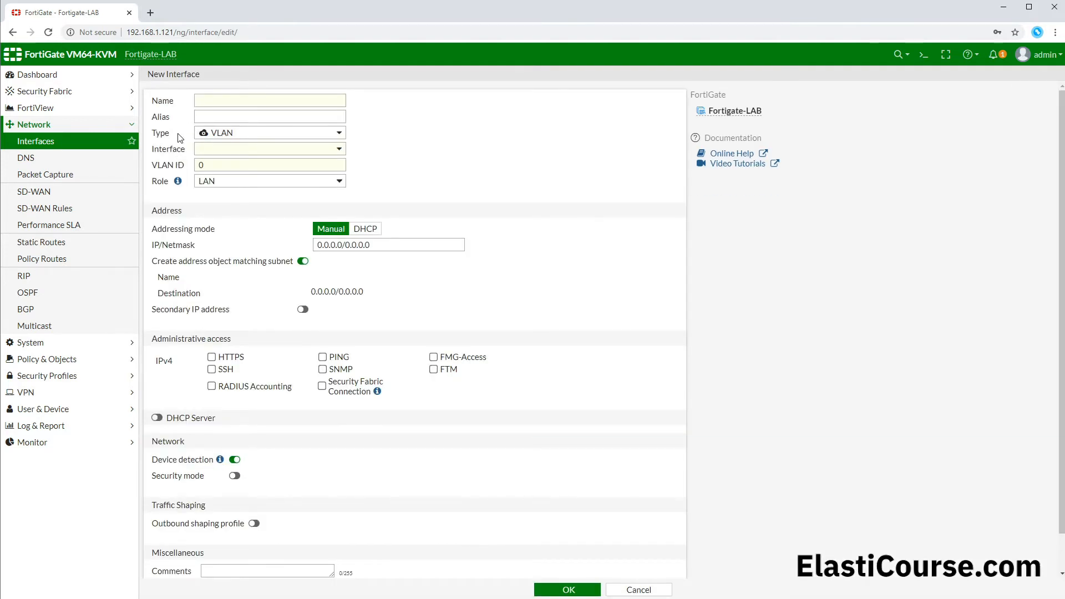
pyautogui.click(209, 137)
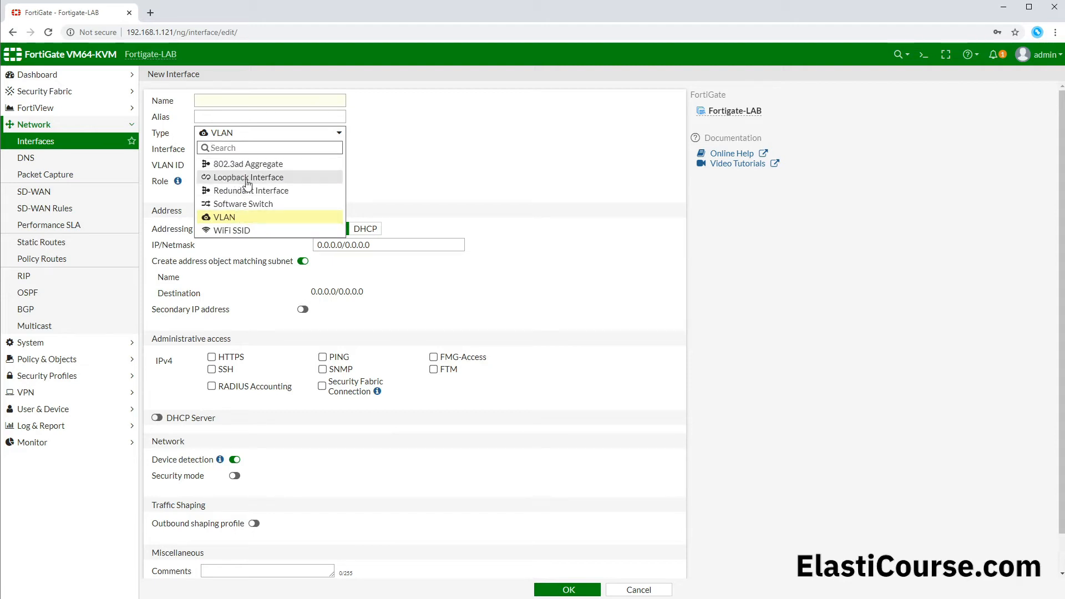
pyautogui.click(238, 217)
pyautogui.click(202, 99)
pyautogui.write('Design')
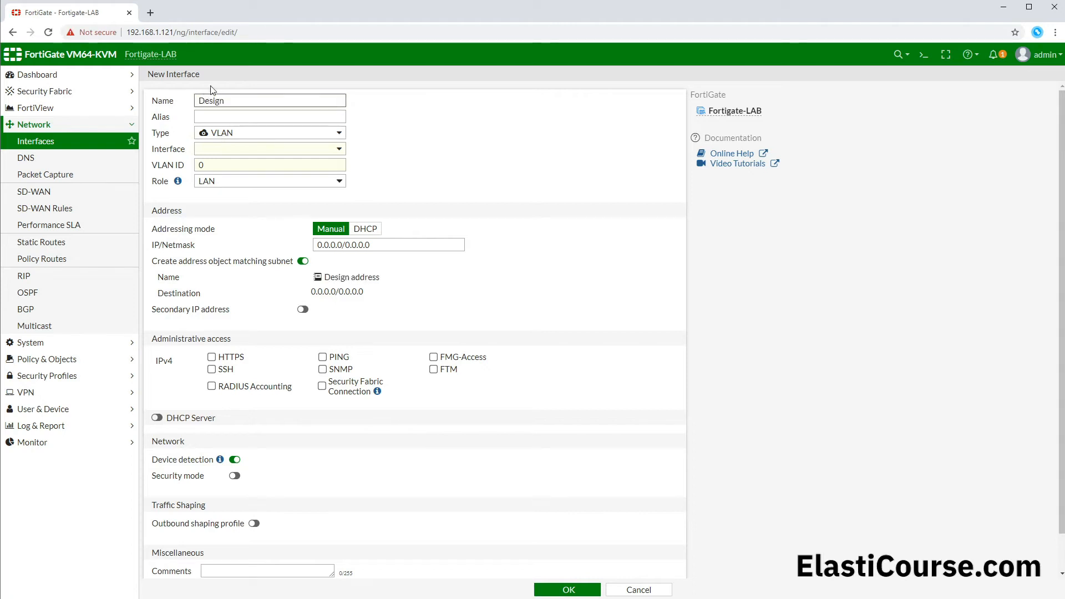
# Step: Switch to GNS3 and copy the Design subnet 192.168.0.0/24 from the topology note
pyautogui.click(1011, 10)
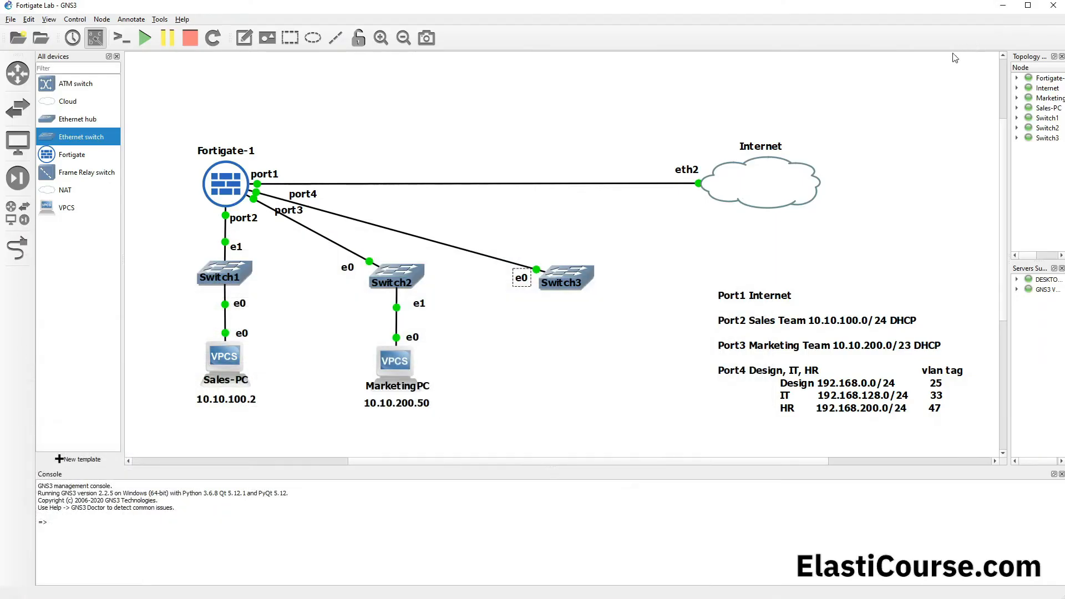
pyautogui.doubleClick(821, 387)
pyautogui.click(821, 387)
pyautogui.moveTo(818, 384); pyautogui.dragTo(897, 387)
pyautogui.hotkey('ctrl', 'c')
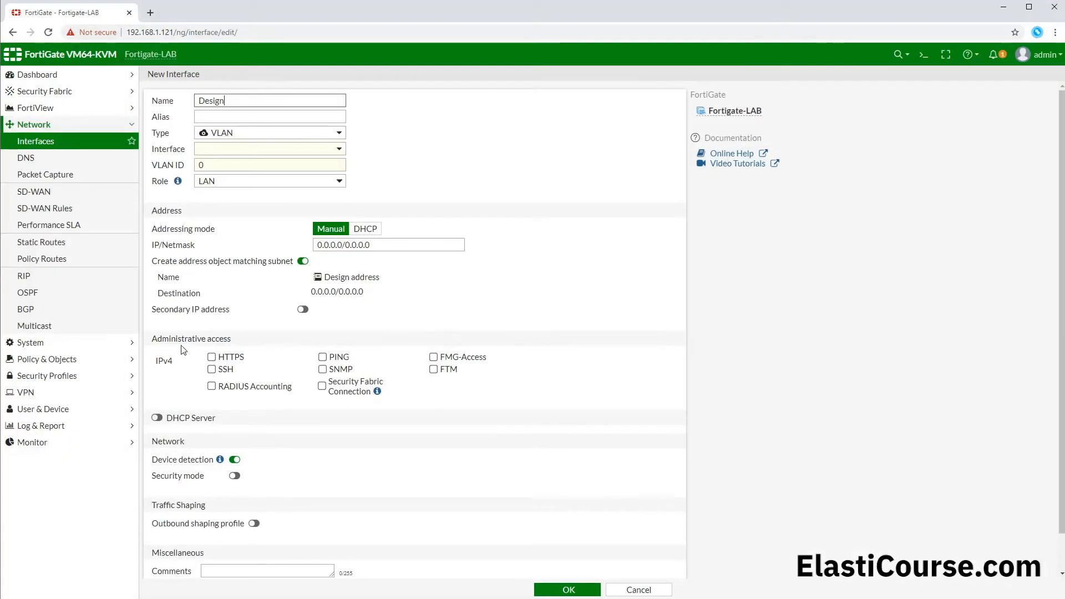
# Step: Back in the FortiGate web interface, bind the Design VLAN to port4 and set its VLAN ID to 25
pyautogui.click(218, 150)
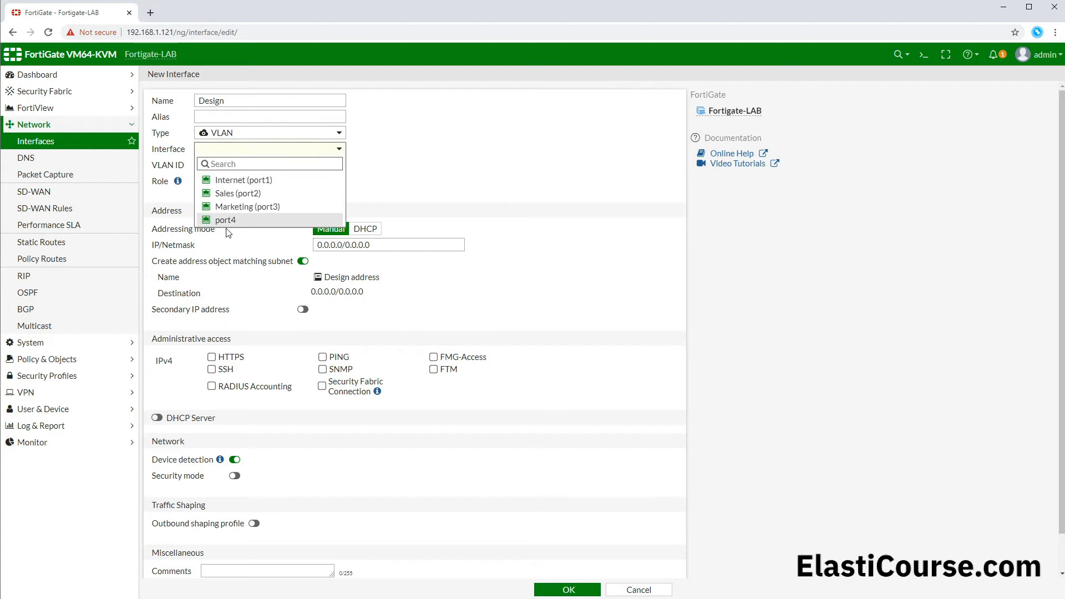
pyautogui.moveTo(238, 227)
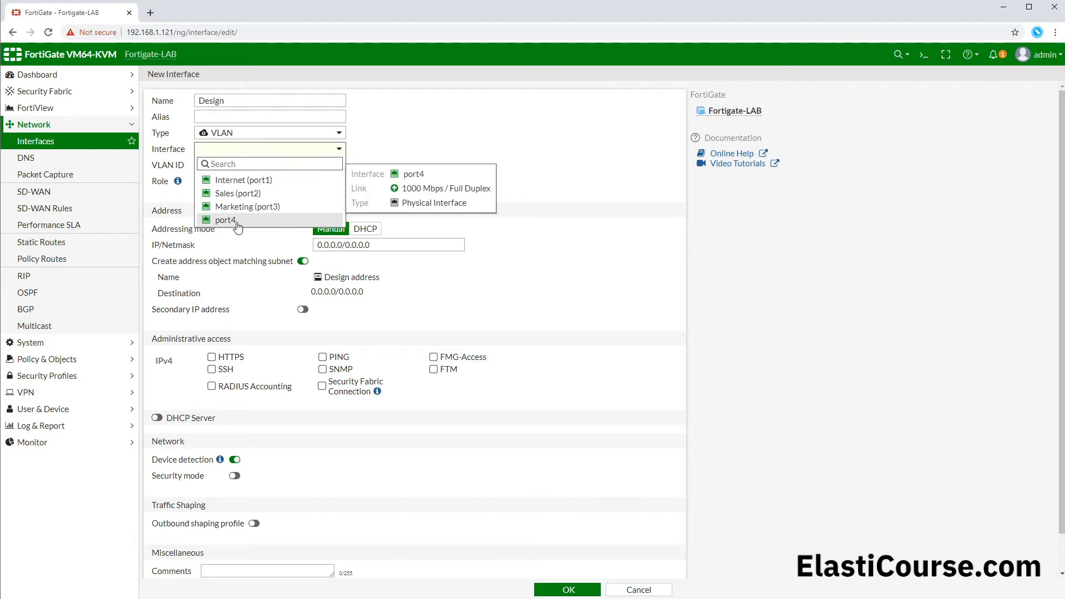
pyautogui.click(247, 222)
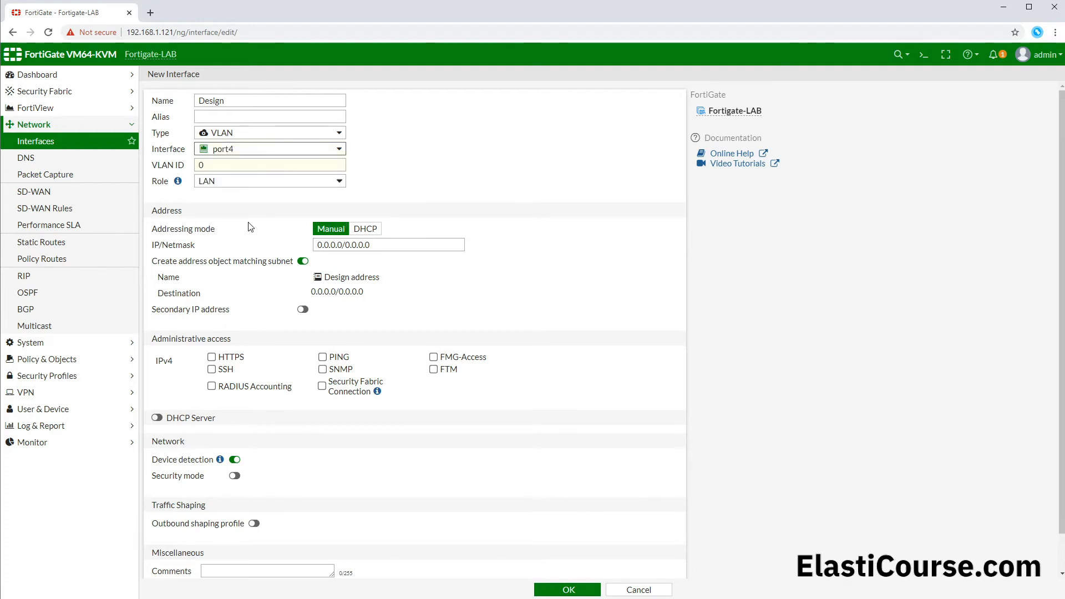
pyautogui.click(169, 168)
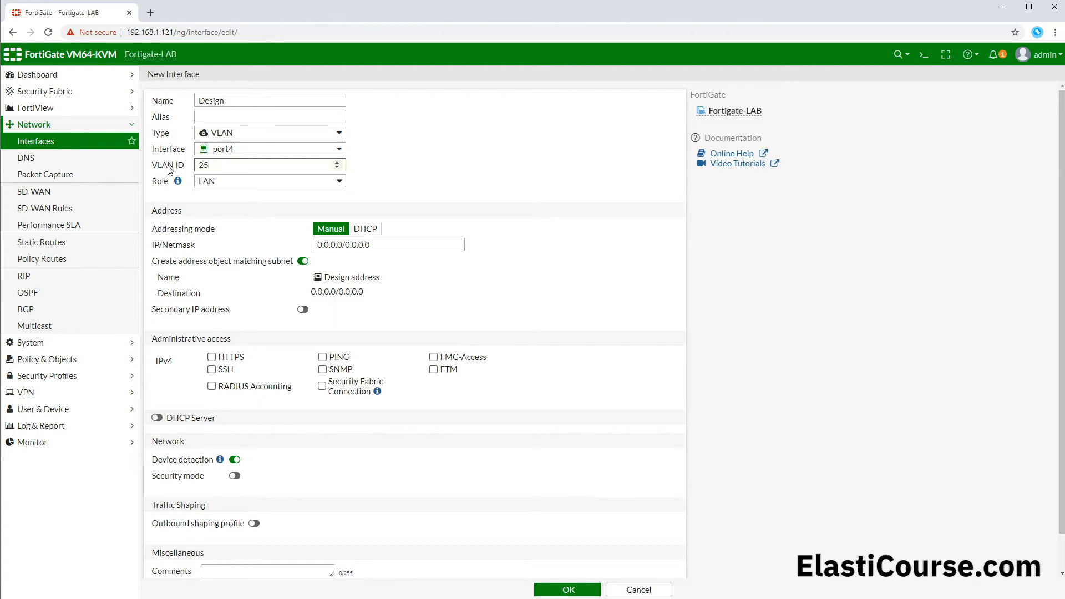
pyautogui.write('25')
# Step: Set the Design interface's IP/Netmask to 192.168.0.1/24, starting from the copied subnet
pyautogui.click(273, 247)
pyautogui.hotkey('ctrl', 'v')
pyautogui.doubleClick(358, 246)
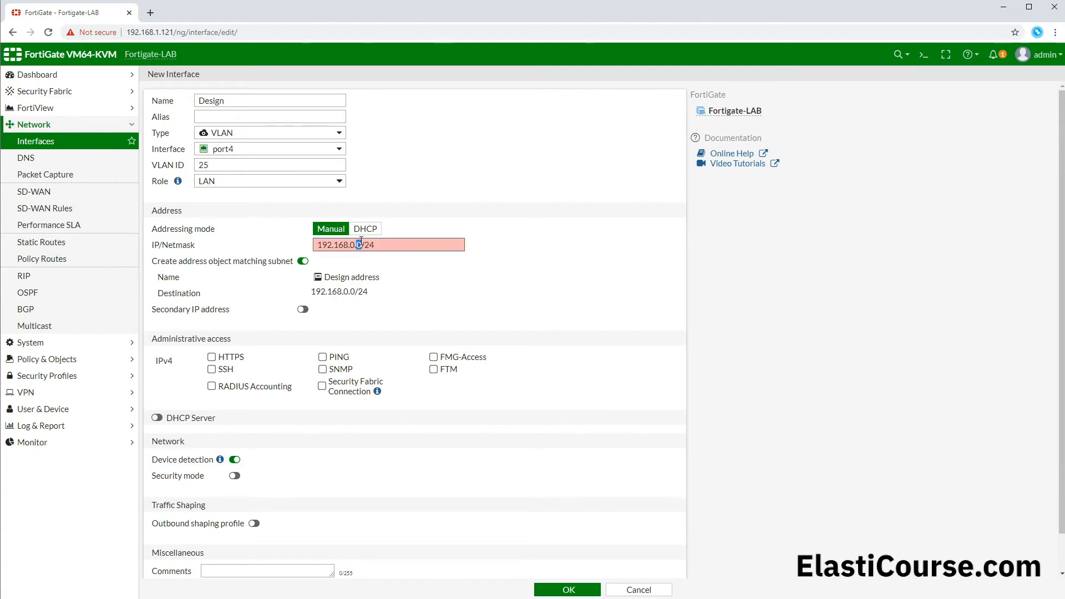
pyautogui.write('1')
pyautogui.click(422, 280)
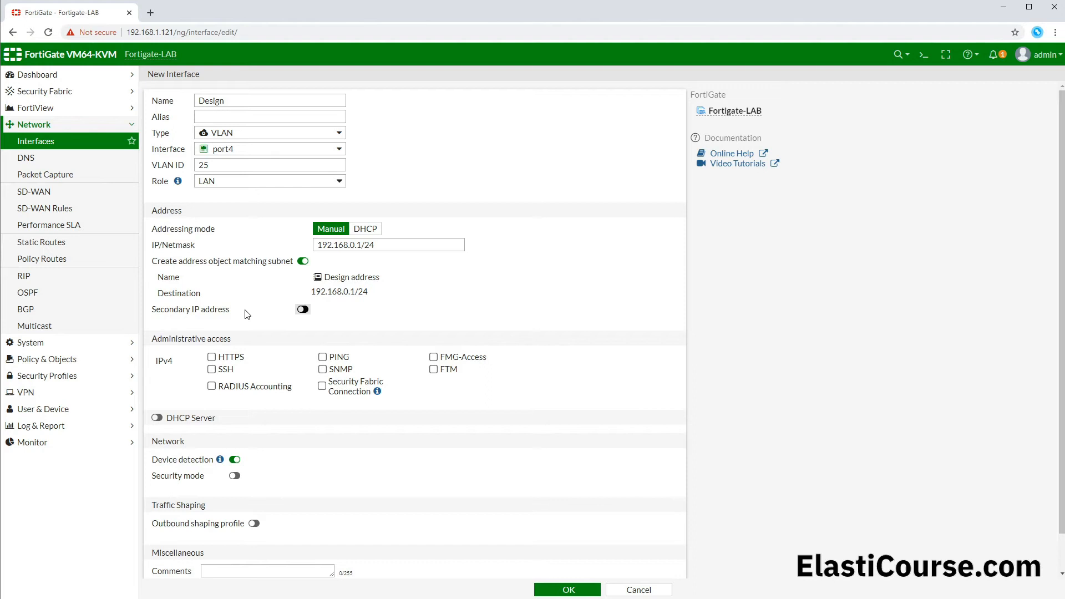
# Step: Allow PING and enable the DHCP server on the Design interface, then save it and expand port4 in the interface list
pyautogui.click(339, 361)
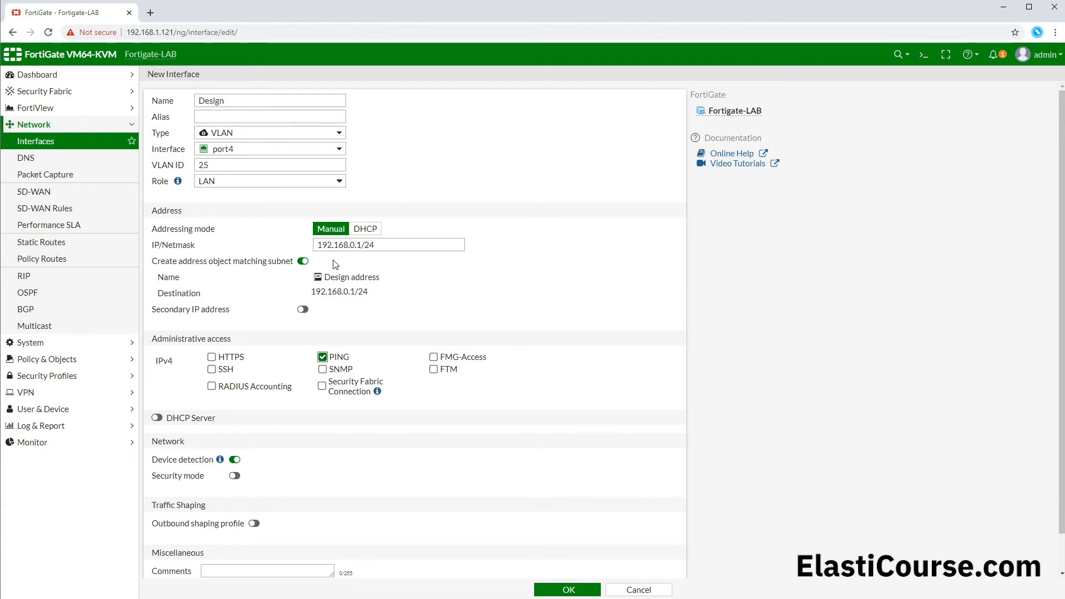
pyautogui.click(157, 419)
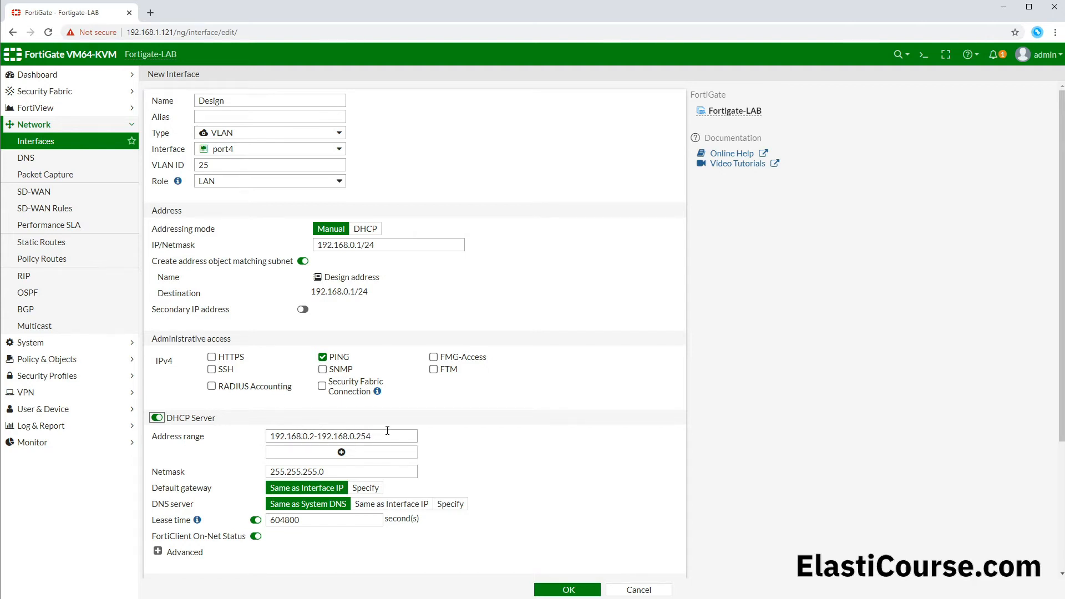
pyautogui.scroll(-2, 387, 430)
pyautogui.click(557, 590)
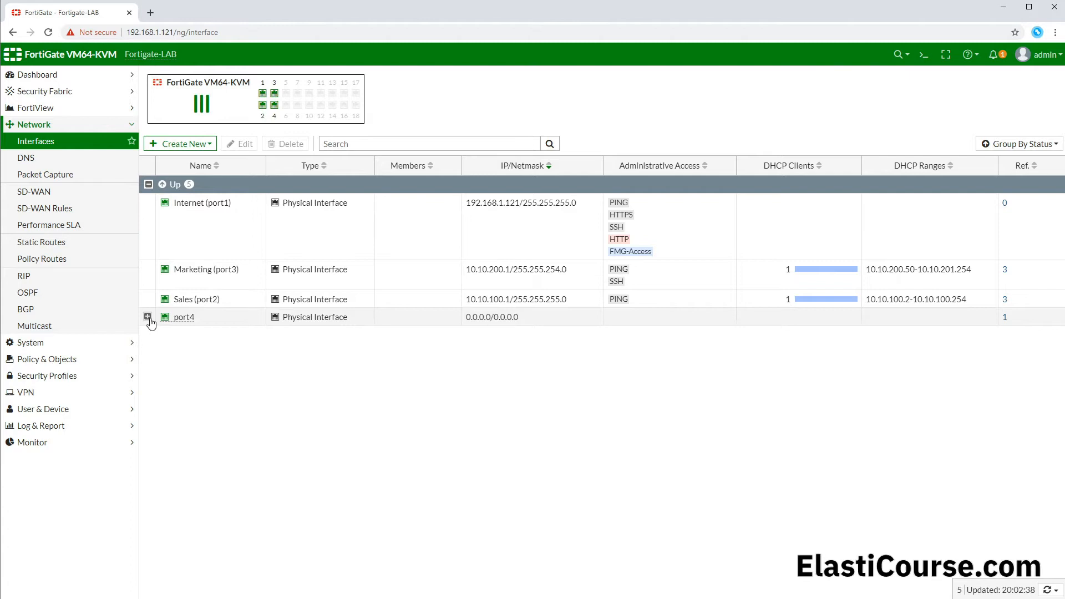
pyautogui.click(148, 319)
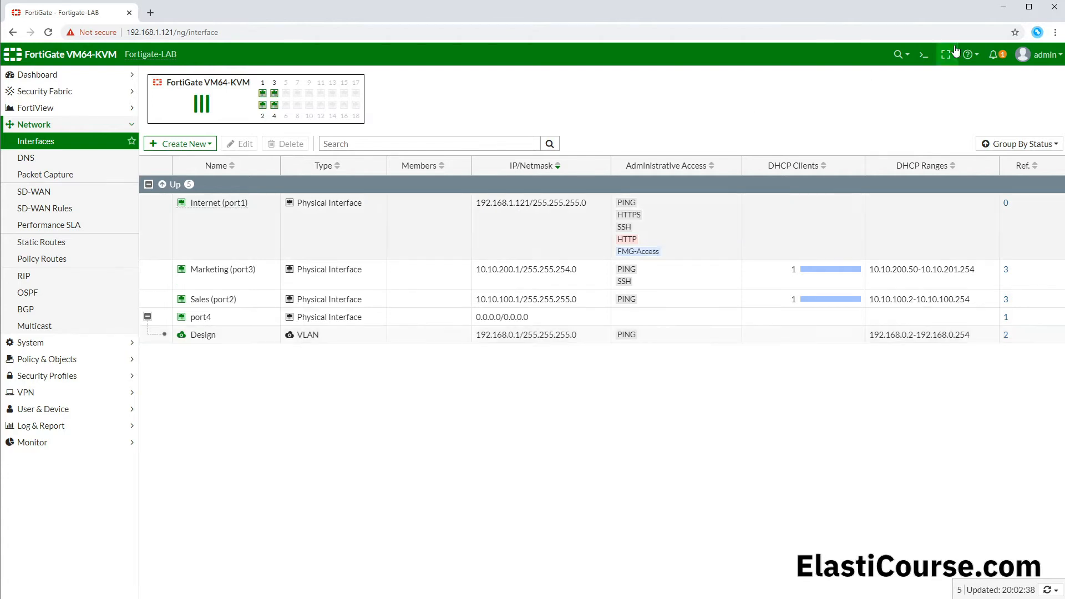
# Step: Switch to GNS3 and copy the IT subnet 192.168.128.0/24 from the topology note
pyautogui.click(1003, 6)
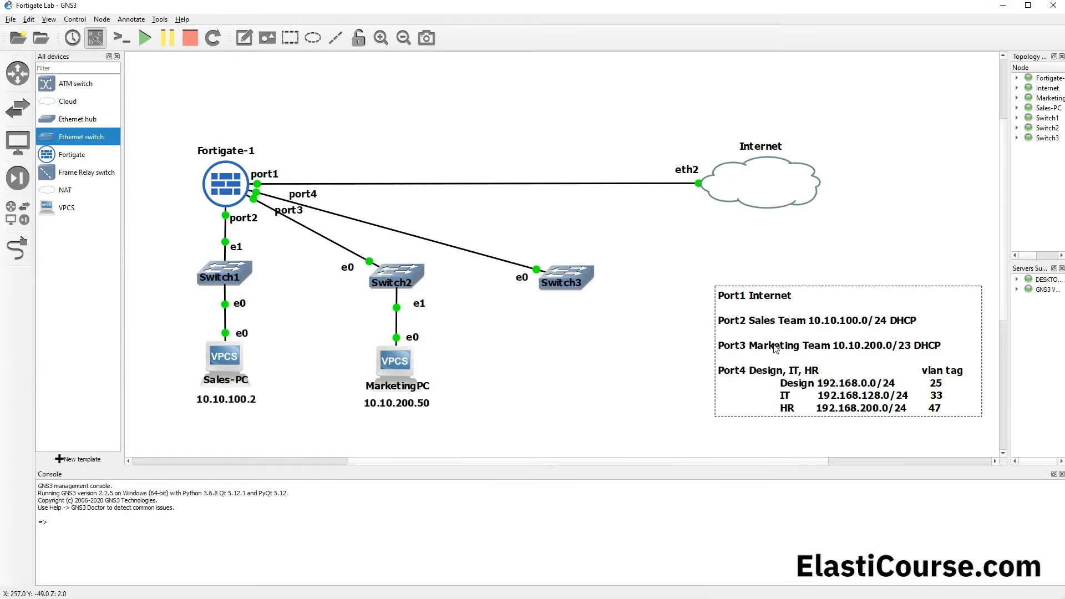
pyautogui.doubleClick(815, 392)
pyautogui.click(816, 396)
pyautogui.moveTo(818, 395); pyautogui.dragTo(910, 399)
pyautogui.hotkey('ctrl', 'c')
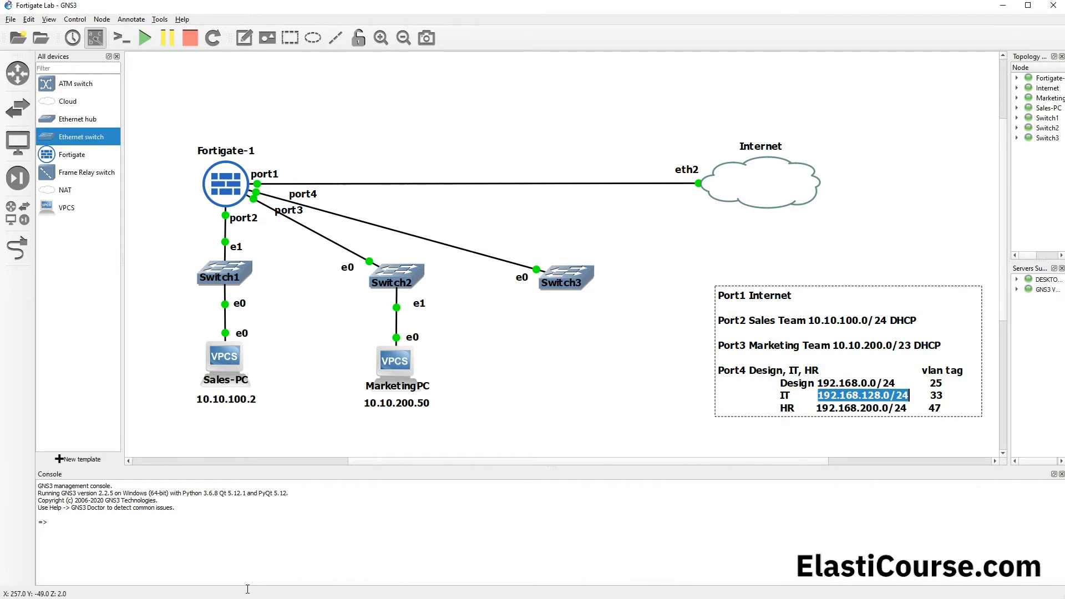
# Step: Return to the FortiGate web interface and start a new VLAN interface named IT on port4 with VLAN ID 33
pyautogui.click(74, 598)
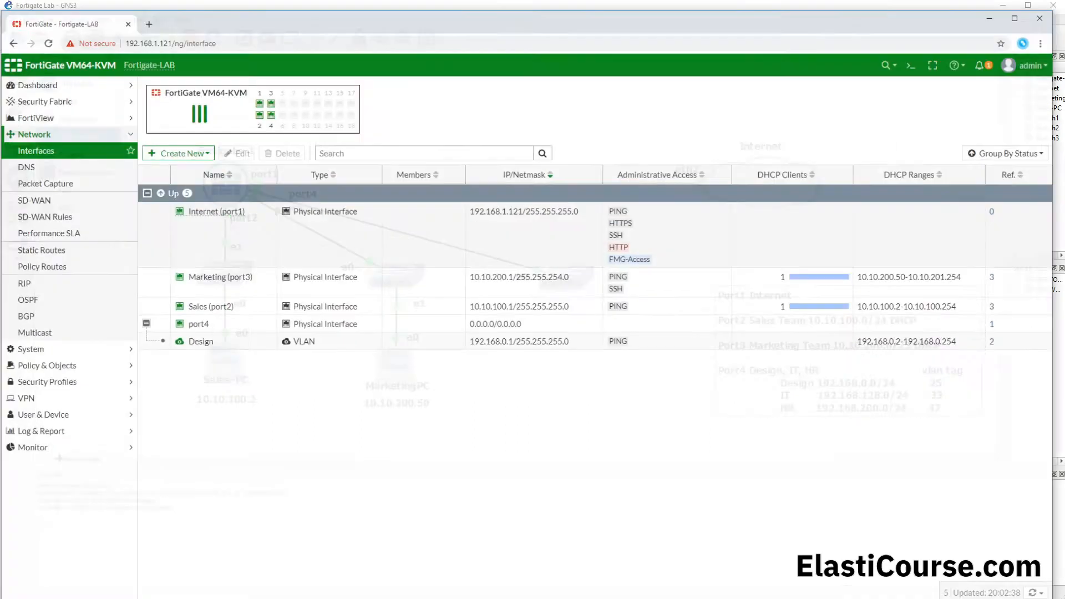
pyautogui.click(180, 144)
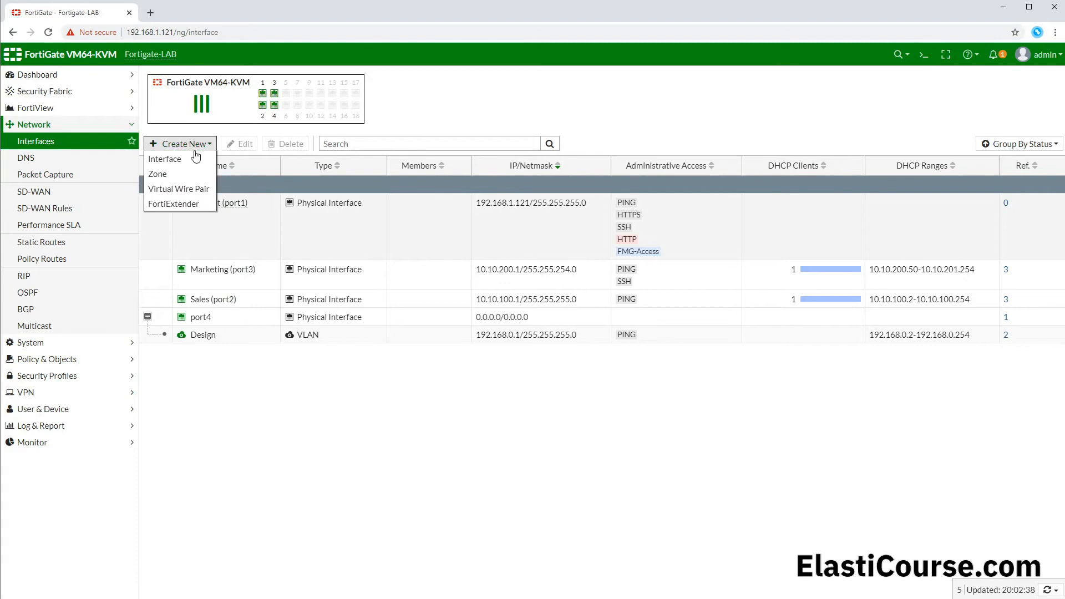
pyautogui.click(188, 159)
pyautogui.click(259, 100)
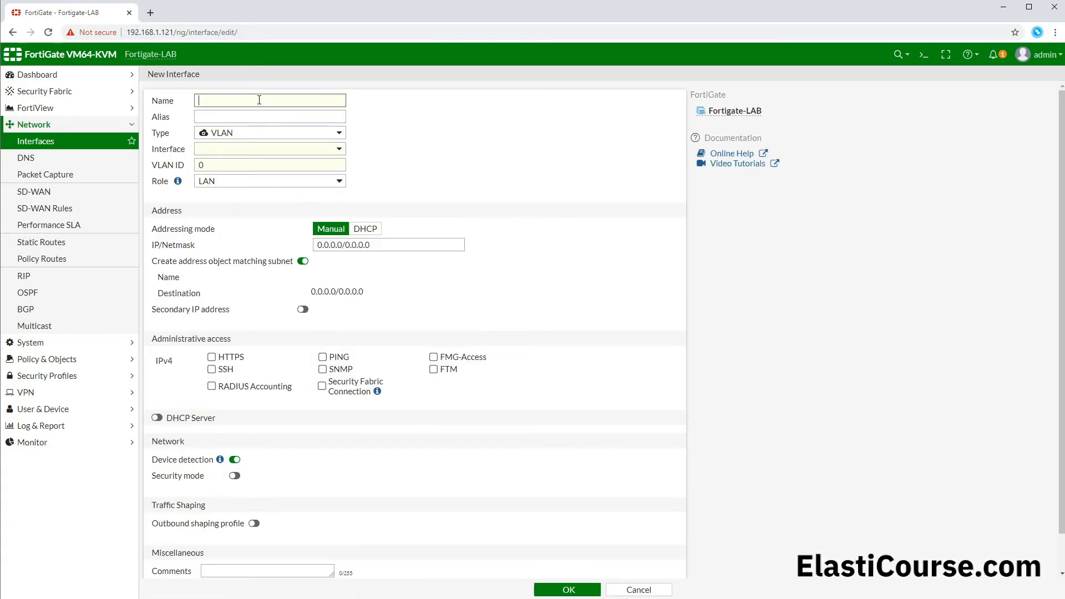
pyautogui.write('IT')
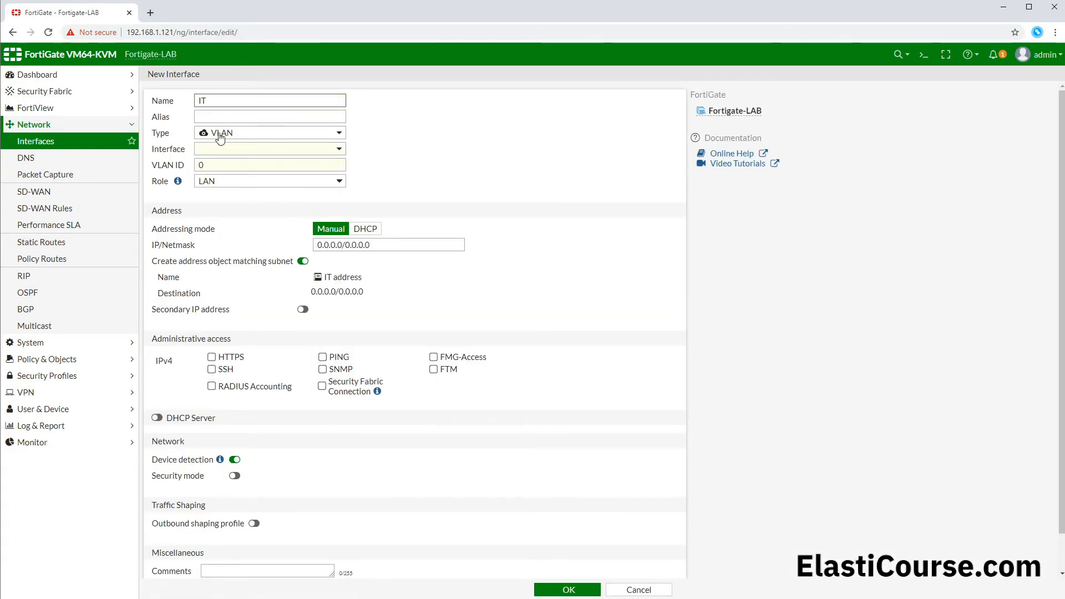
pyautogui.click(225, 151)
pyautogui.click(241, 220)
pyautogui.moveTo(237, 165); pyautogui.dragTo(171, 166)
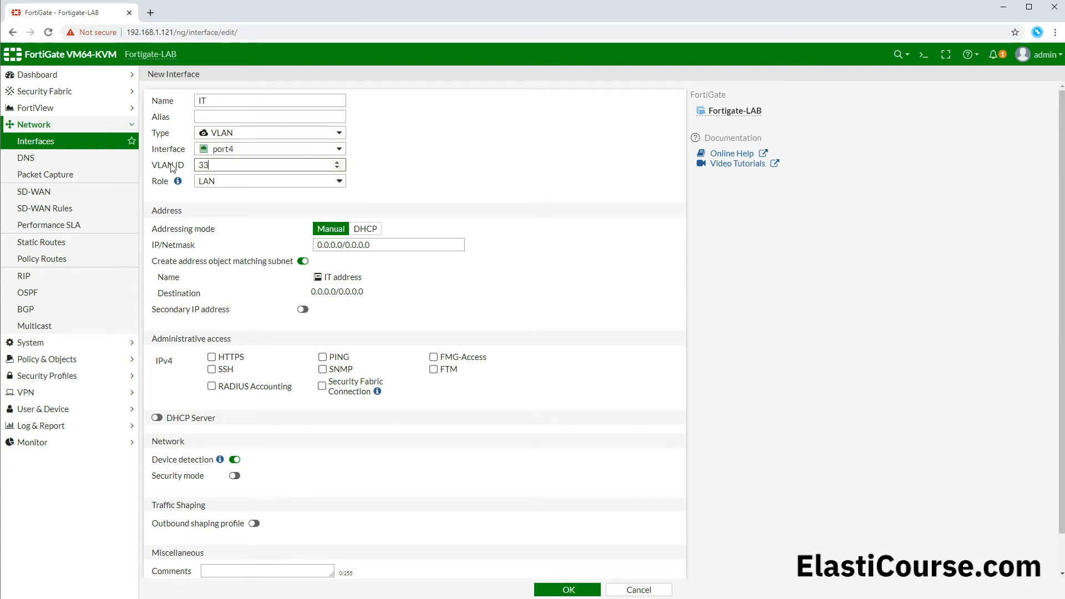
# Step: Set the IT interface's IP/Netmask to 192.168.128.1/24, starting from the copied subnet
pyautogui.moveTo(381, 245); pyautogui.dragTo(308, 245)
pyautogui.hotkey('ctrl', 'v')
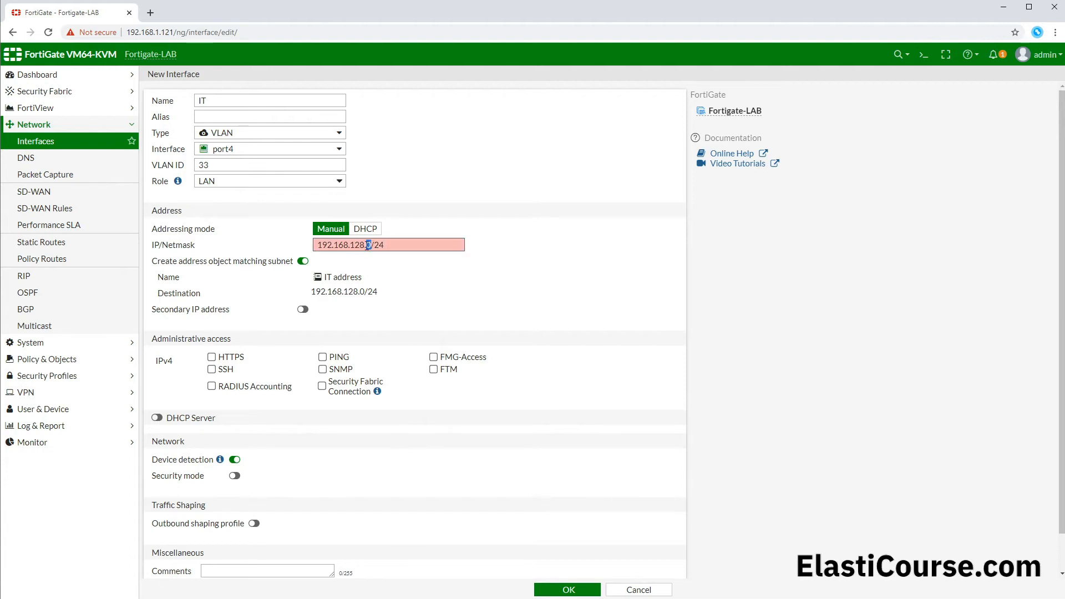
pyautogui.write('1')
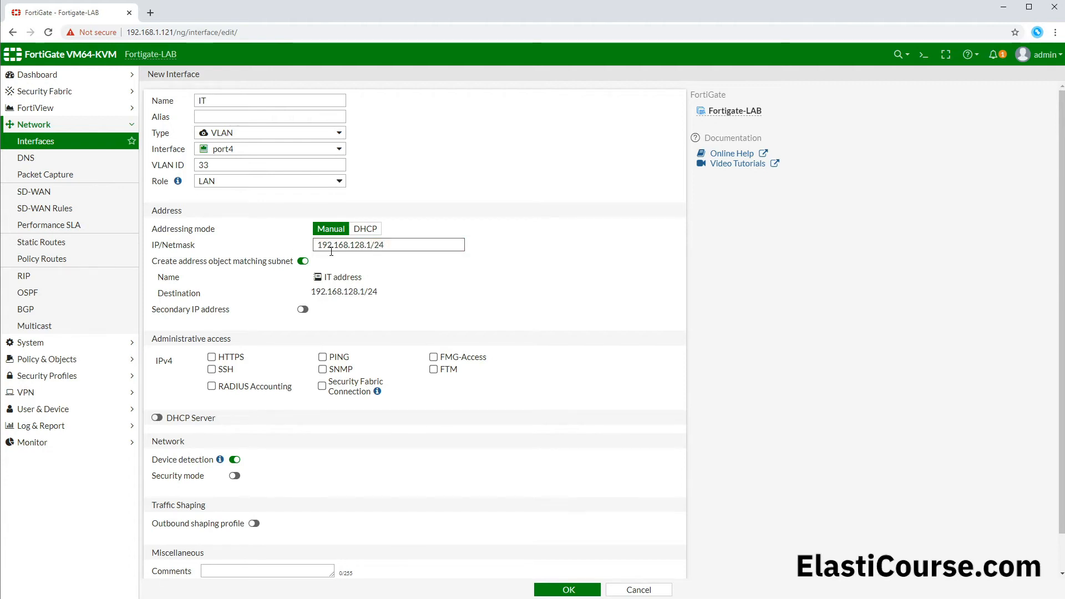
# Step: Enable the DHCP server and allow PING on the IT interface, then save it and expand port4 in the interface list
pyautogui.click(157, 418)
pyautogui.click(329, 358)
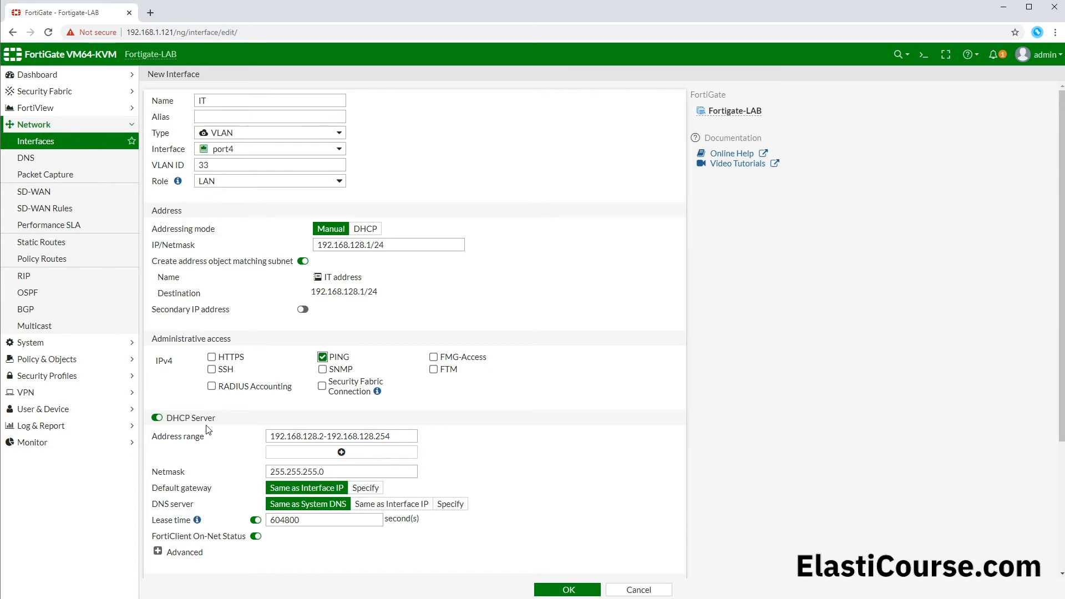
pyautogui.scroll(-3, 211, 424)
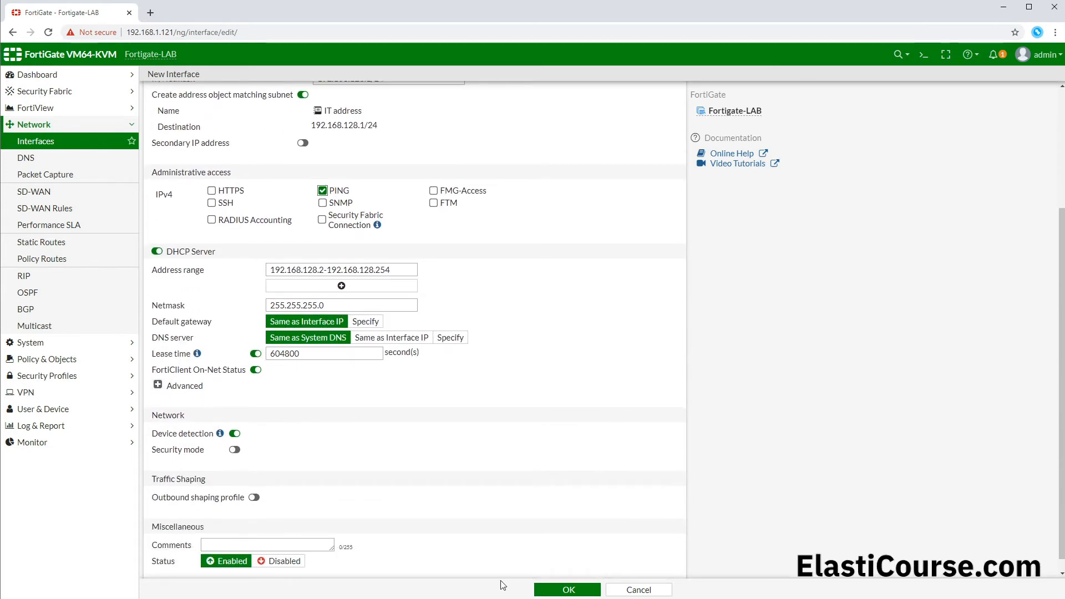
pyautogui.click(559, 590)
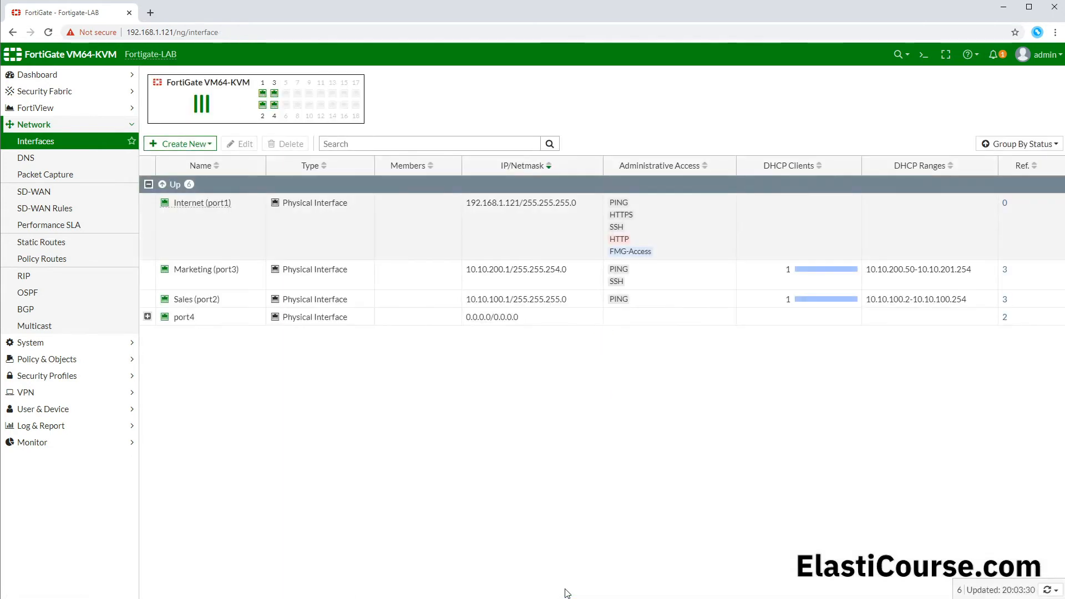
pyautogui.click(149, 318)
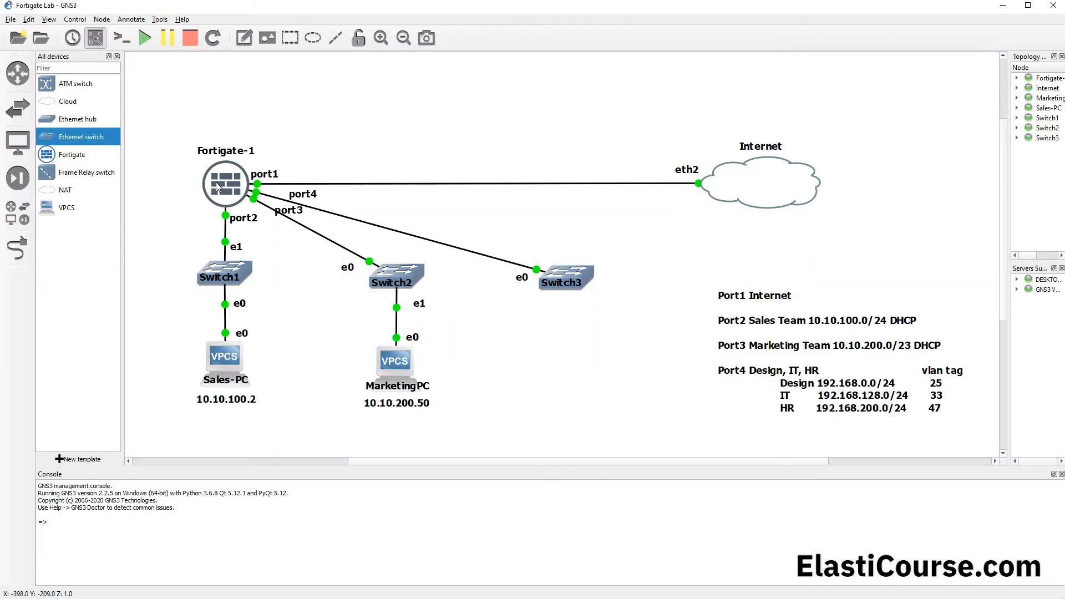
# Step: Switch to GNS3, open the Fortigate-1 console and enter interface configuration mode with "config system interface"
pyautogui.doubleClick(216, 183)
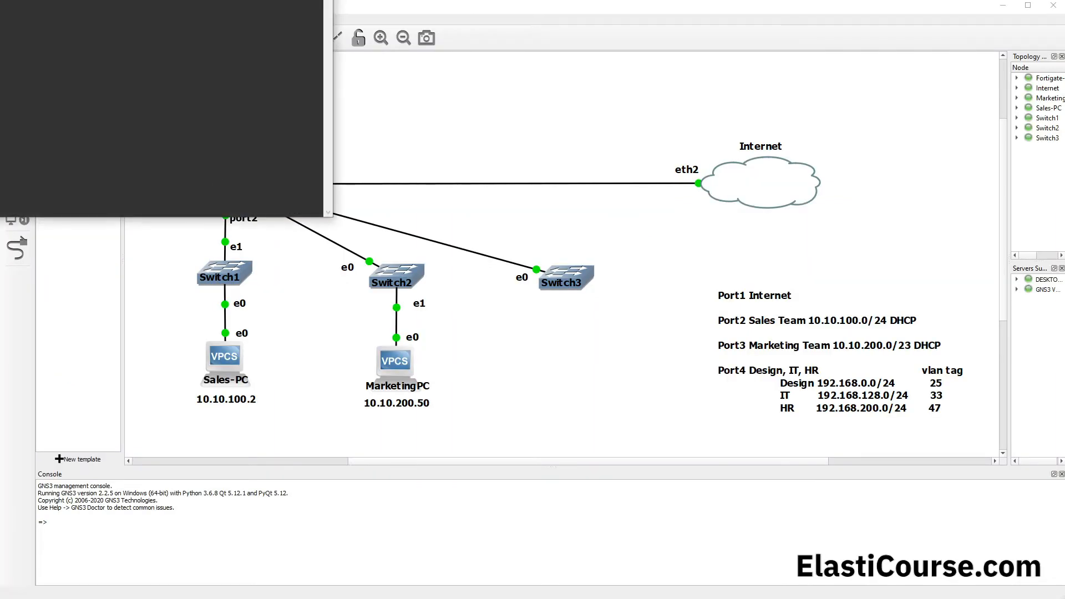
pyautogui.moveTo(110, 0); pyautogui.dragTo(451, 105)
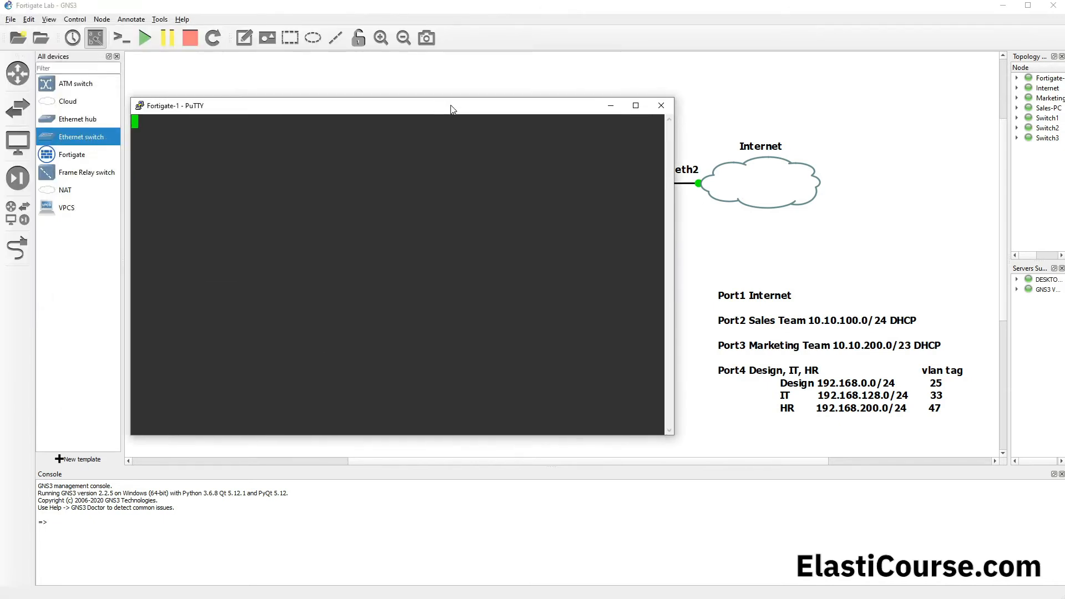
pyautogui.press('Return')
pyautogui.write('config system ')
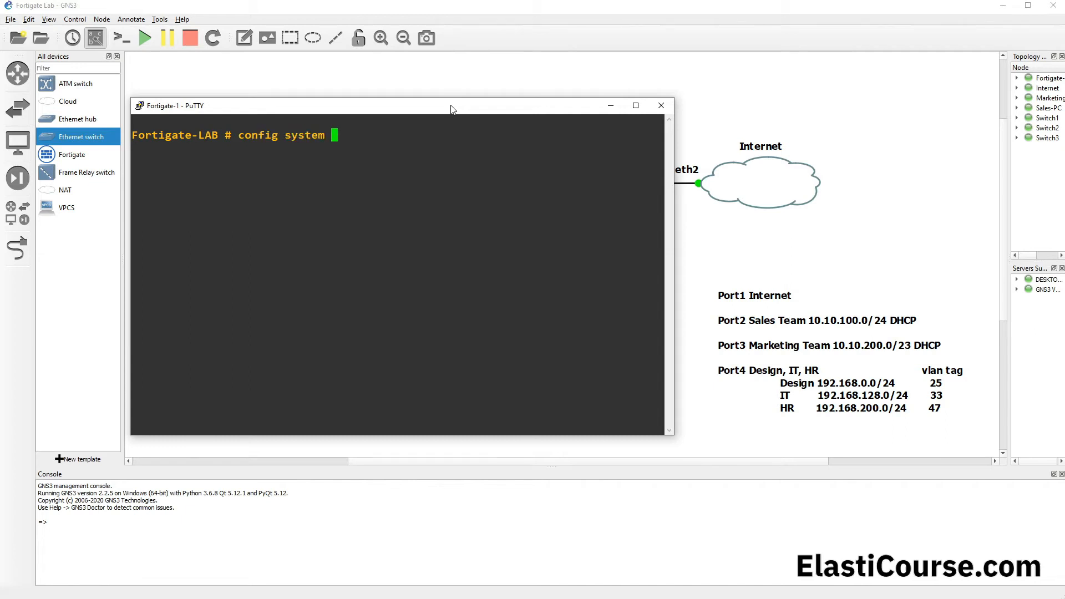
pyautogui.write('interface')
pyautogui.press('Return')
# Step: Display the current interface configuration in the console with the "show" command
pyautogui.write('show')
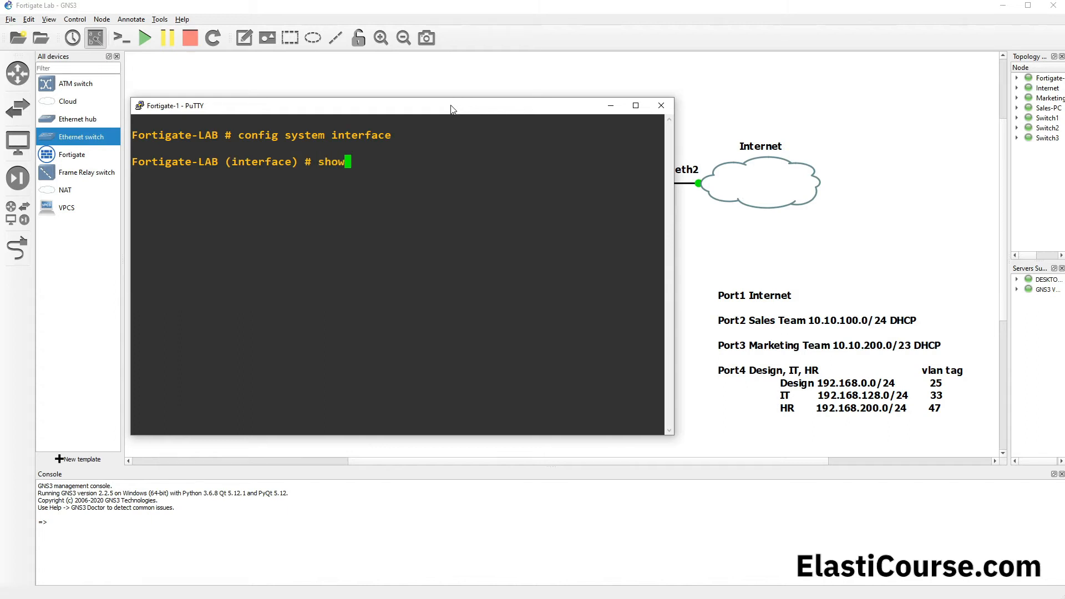
pyautogui.doubleClick(242, 159)
pyautogui.click(365, 167)
pyautogui.press('Return')
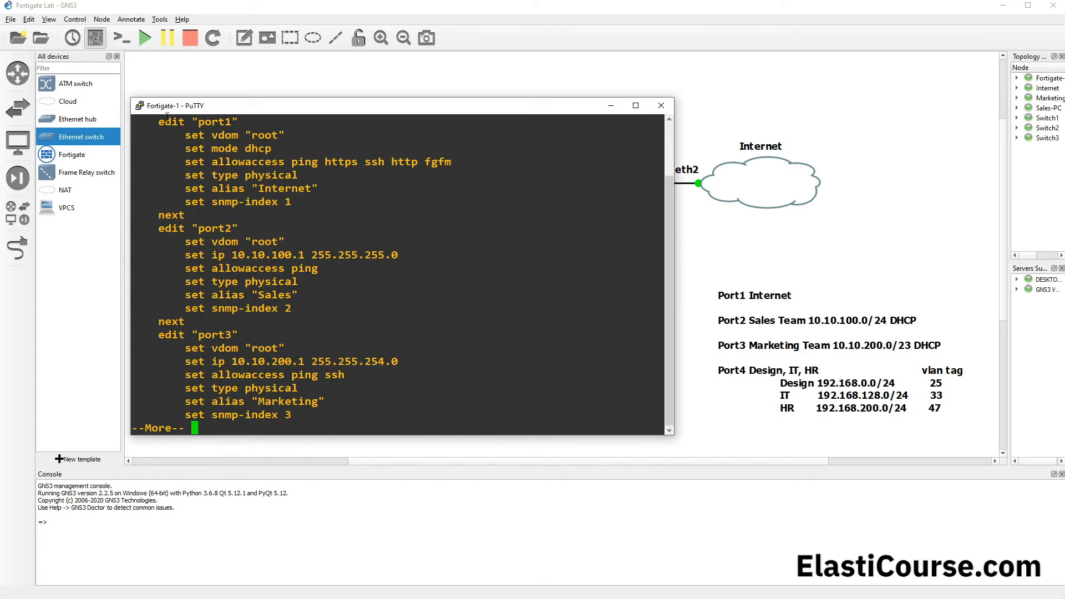
# Step: Review the port1, port2 and port3 entries in the interface configuration listing and page on to the entries after them
pyautogui.moveTo(161, 122); pyautogui.dragTo(309, 201)
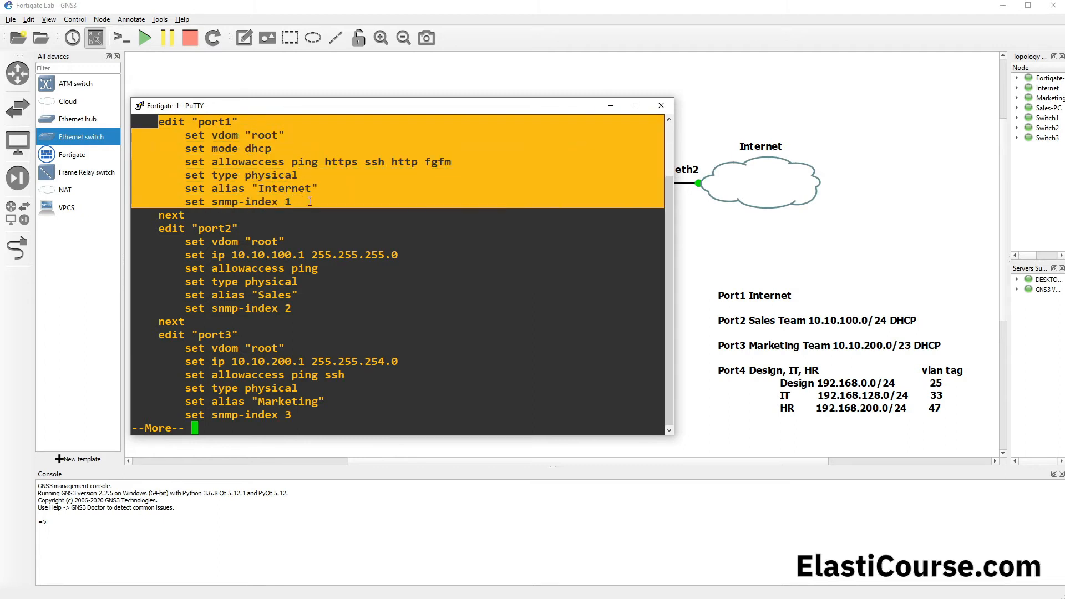
pyautogui.moveTo(205, 241); pyautogui.dragTo(295, 309)
pyautogui.moveTo(202, 348); pyautogui.dragTo(291, 415)
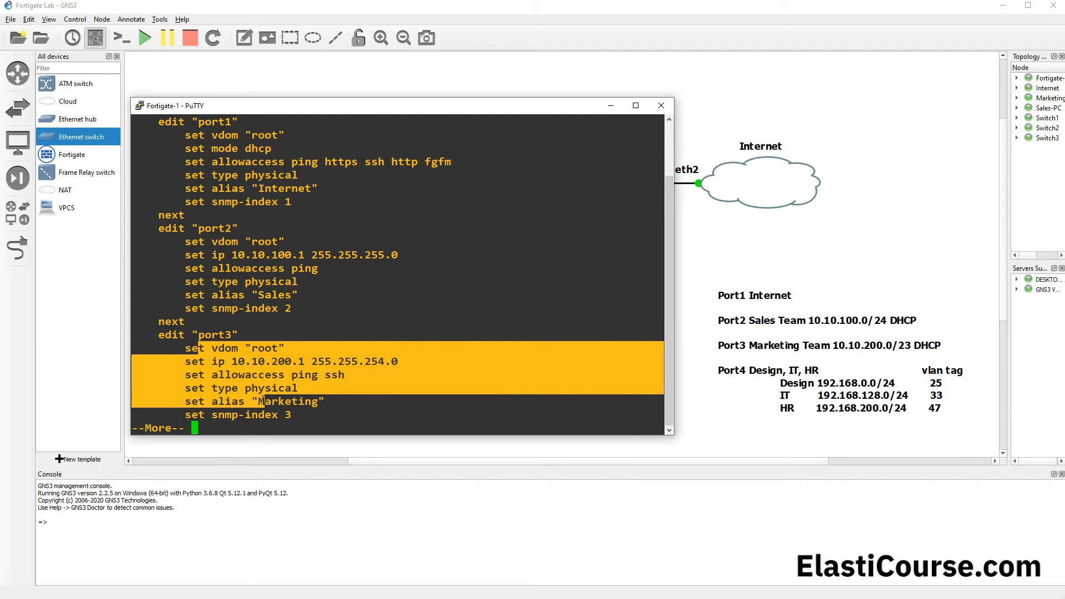
pyautogui.press('space')
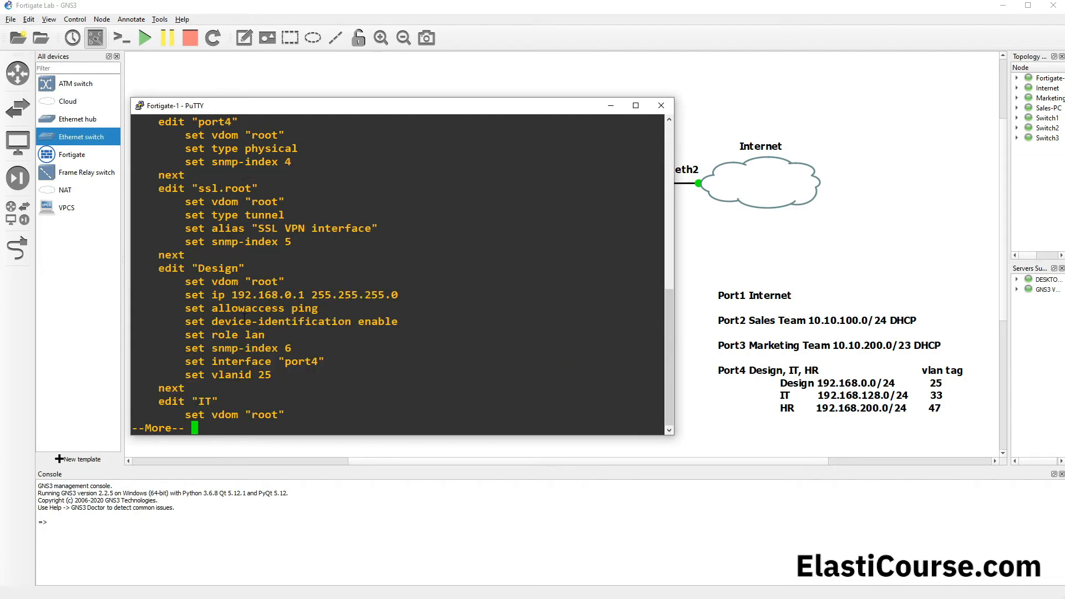
# Step: Examine the Design entry's parent interface, allowed access and VLAN ID in the listing, and quit the paged output
pyautogui.moveTo(158, 267); pyautogui.dragTo(251, 388)
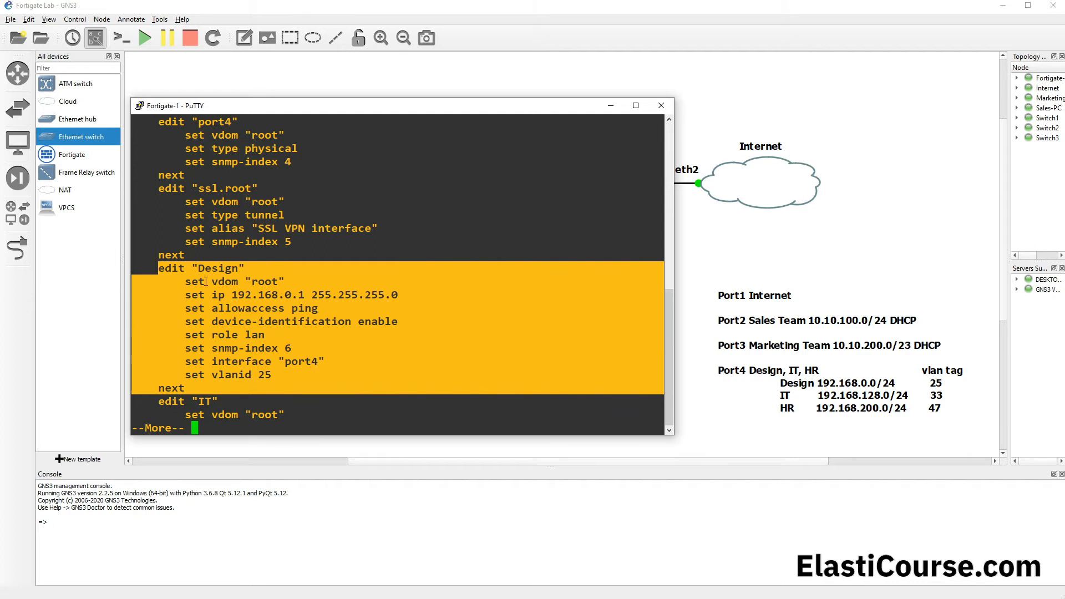
pyautogui.doubleClick(196, 266)
pyautogui.click(208, 272)
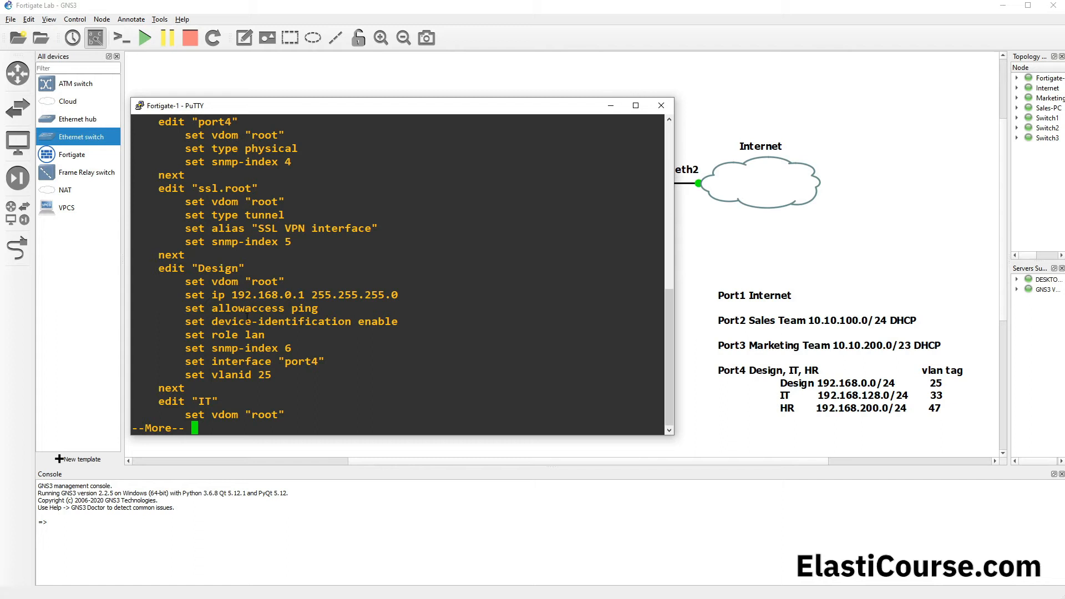
pyautogui.moveTo(208, 362); pyautogui.dragTo(272, 361)
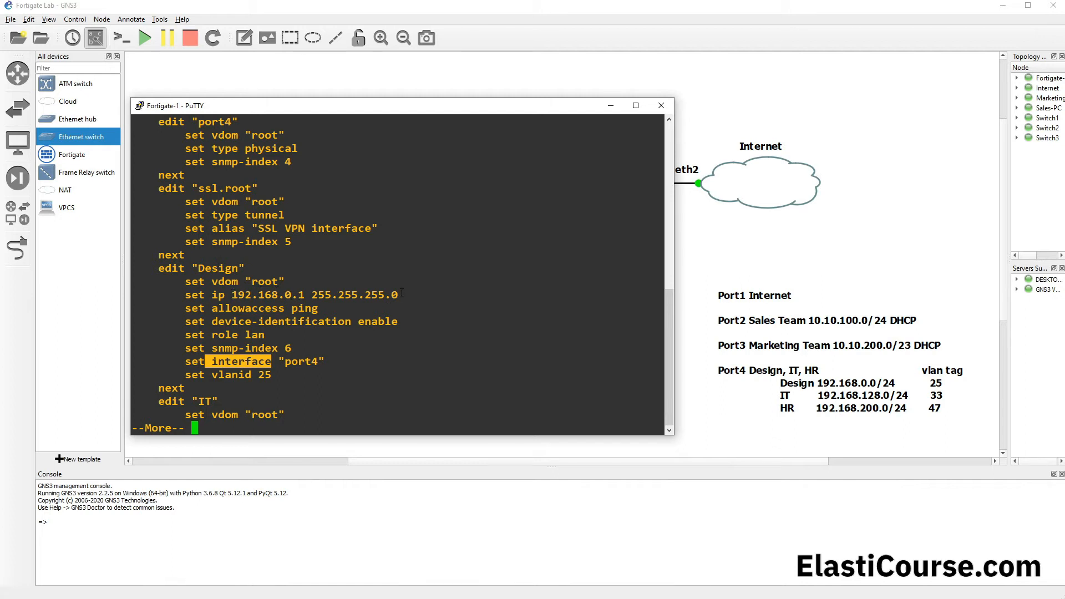
pyautogui.moveTo(319, 308); pyautogui.dragTo(215, 309)
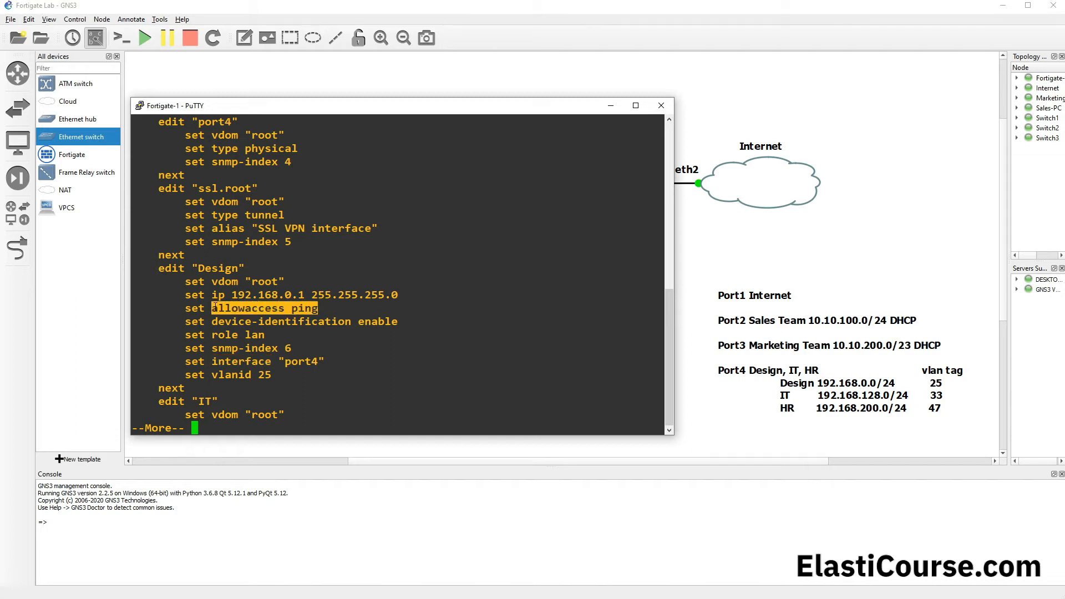
pyautogui.moveTo(325, 362); pyautogui.dragTo(188, 362)
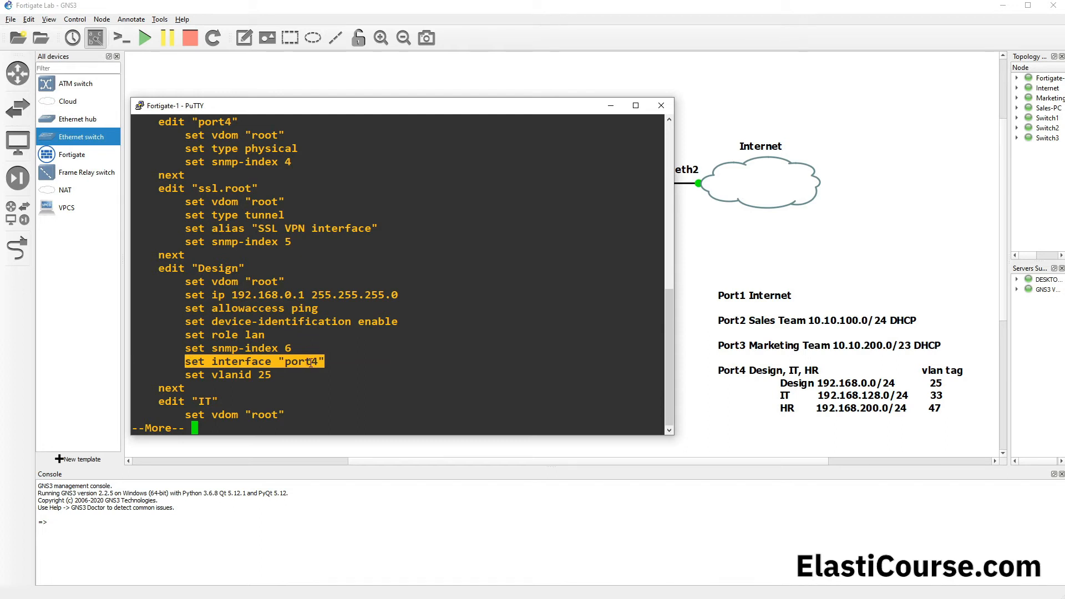
pyautogui.press('q')
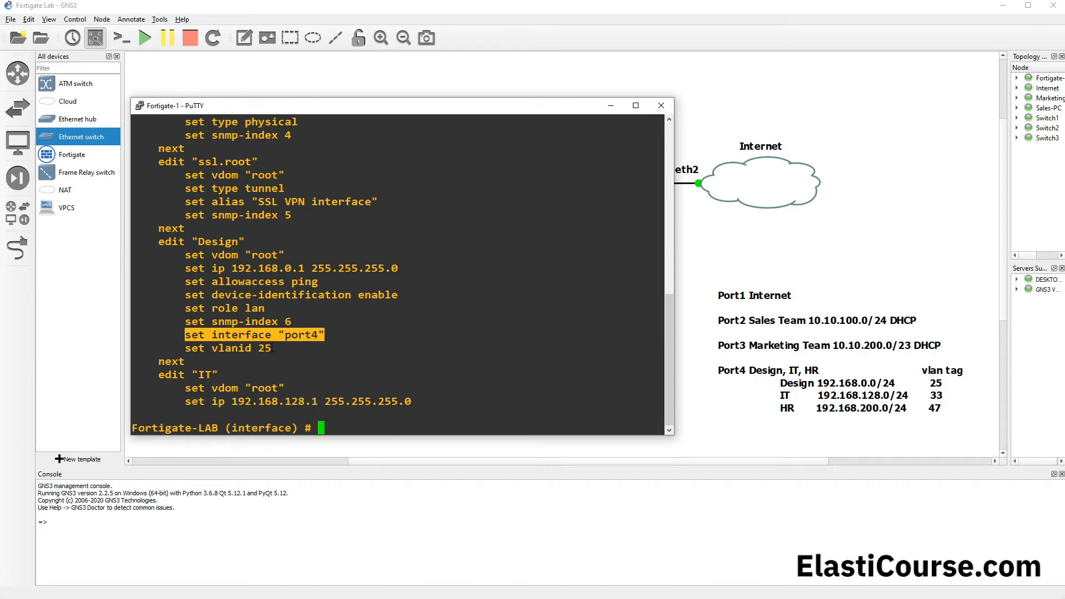
pyautogui.moveTo(273, 348); pyautogui.dragTo(259, 347)
pyautogui.click(286, 375)
# Step: Display the full interface configuration again with "show" and examine the IT entry's VLAN ID, parent interface and allowed access
pyautogui.write('show')
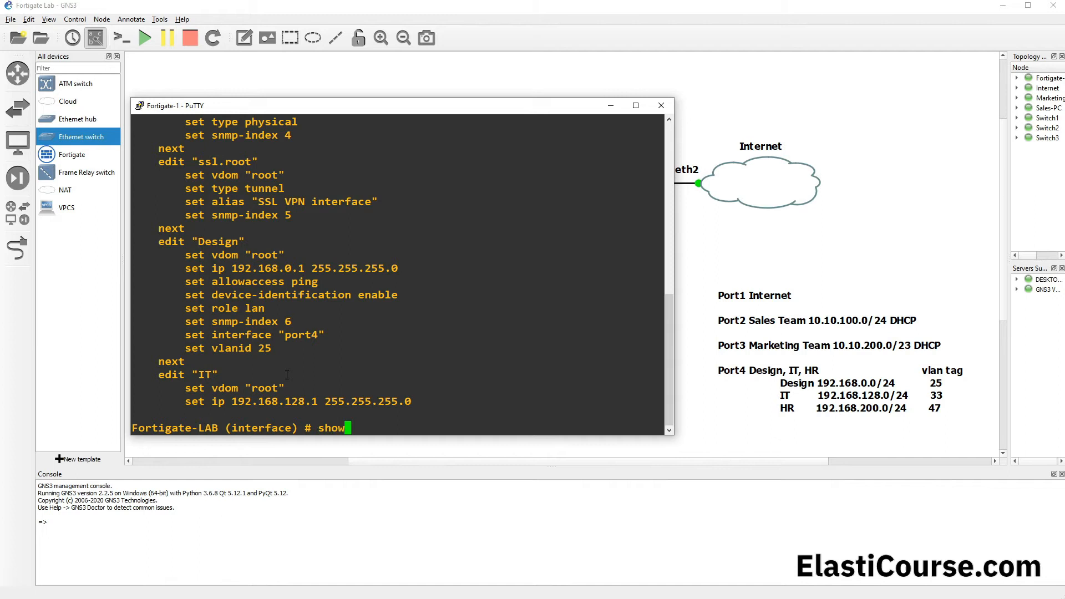
pyautogui.press('Return')
pyautogui.press('space')
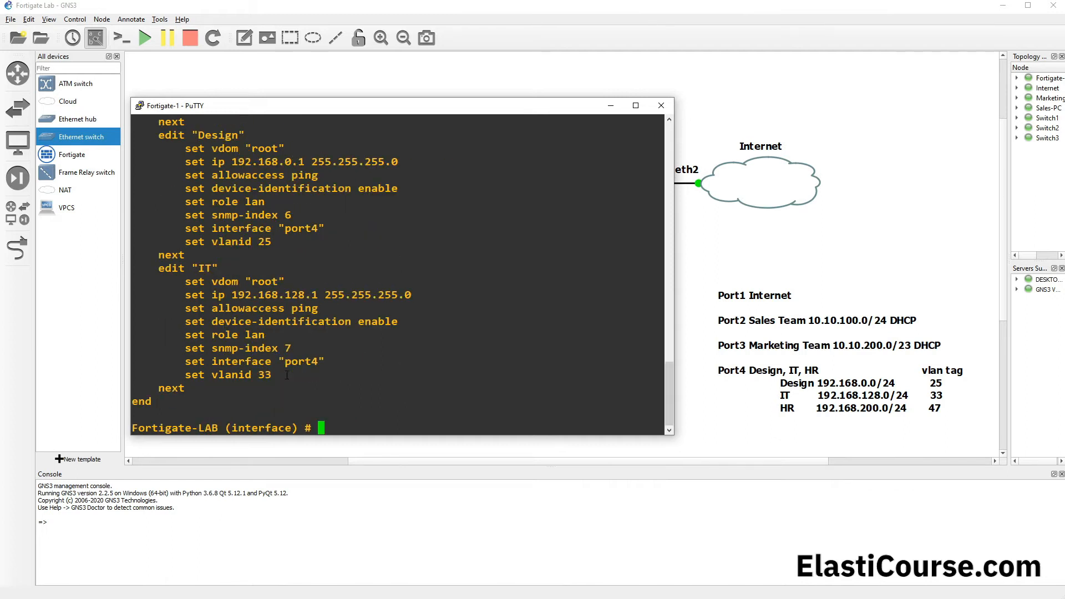
pyautogui.moveTo(276, 375); pyautogui.dragTo(218, 373)
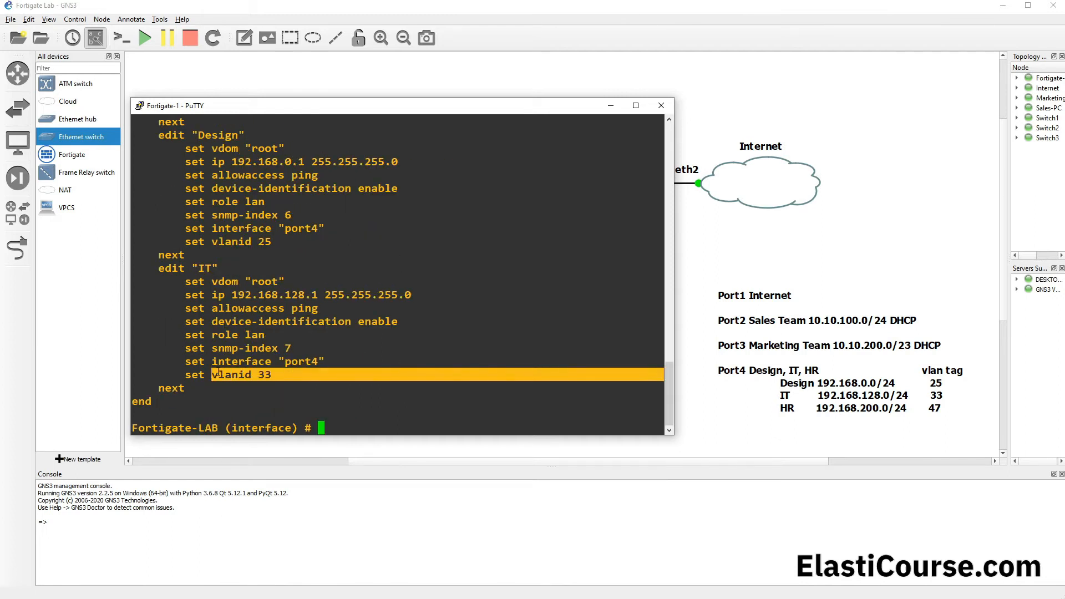
pyautogui.moveTo(329, 361); pyautogui.dragTo(195, 361)
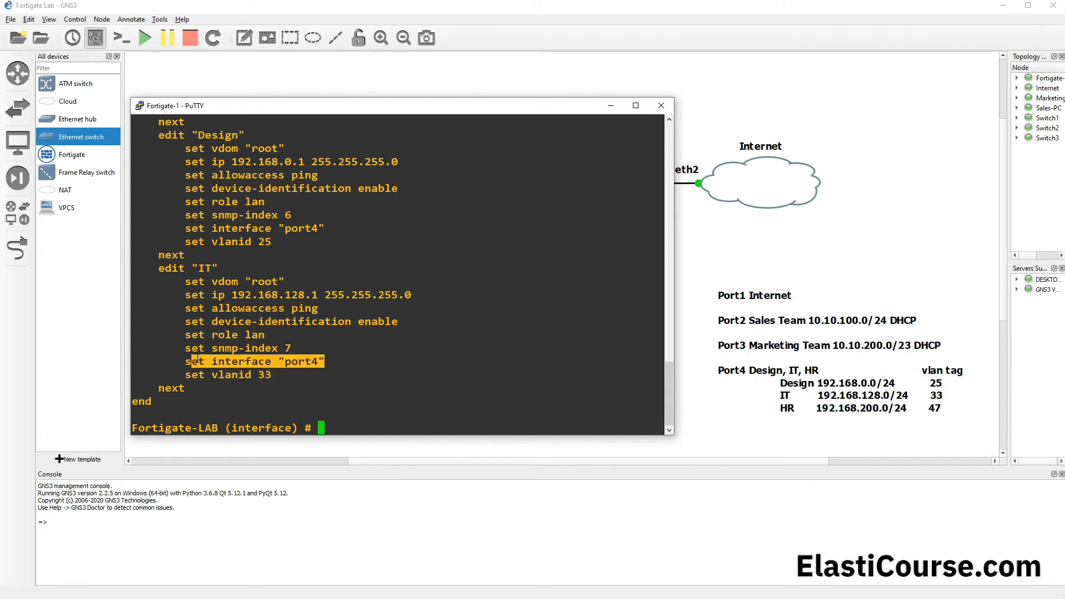
pyautogui.moveTo(318, 308); pyautogui.dragTo(224, 308)
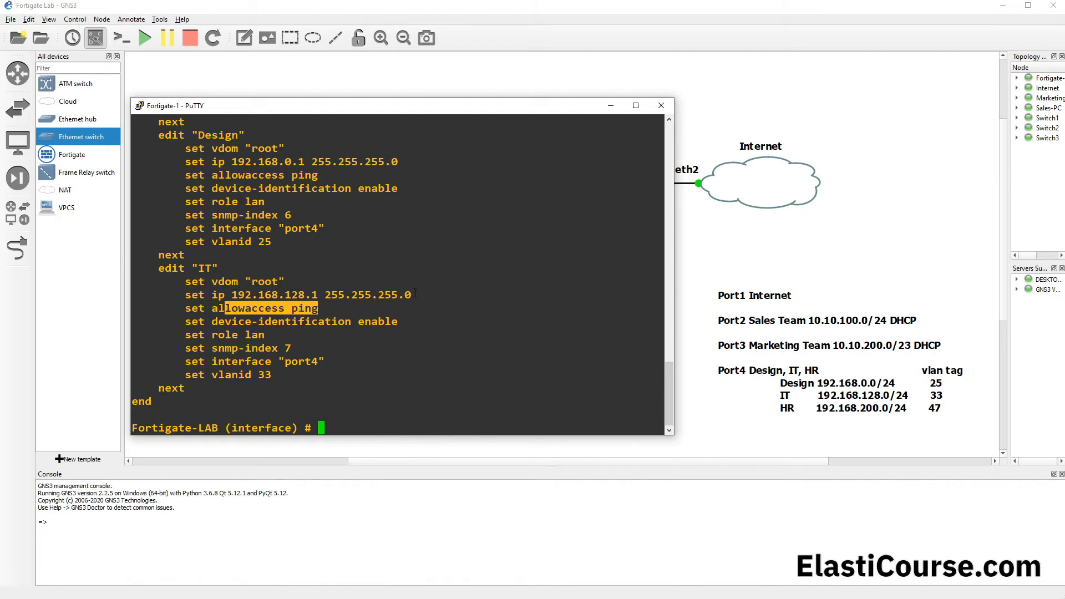
pyautogui.click(401, 358)
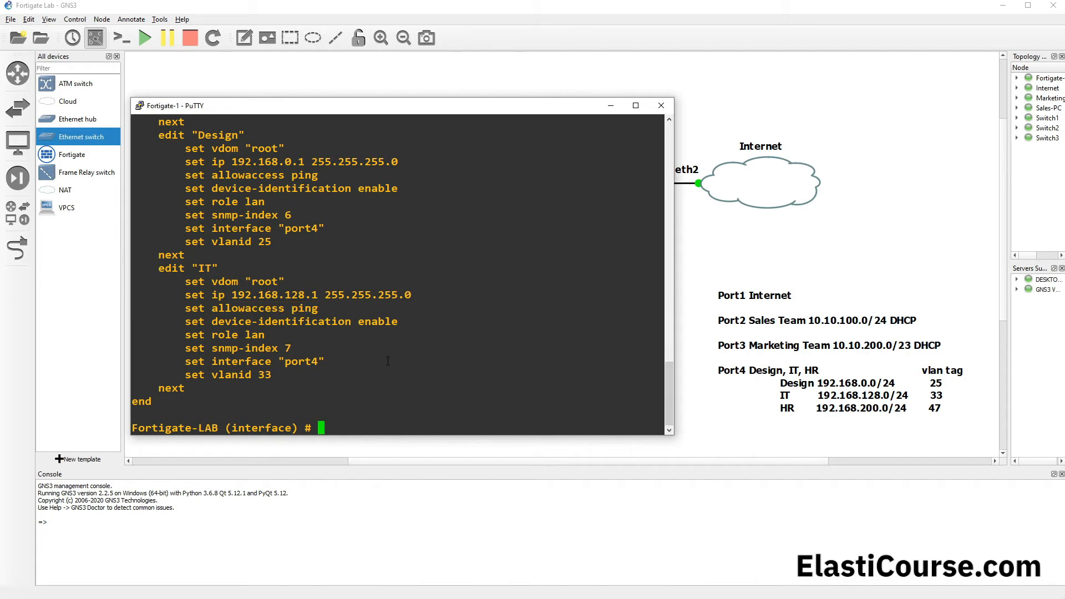
# Step: Create a new interface entry with "edit HR" and review the IT entry's settings as its template
pyautogui.write('edit')
pyautogui.write('HR')
pyautogui.press('Return')
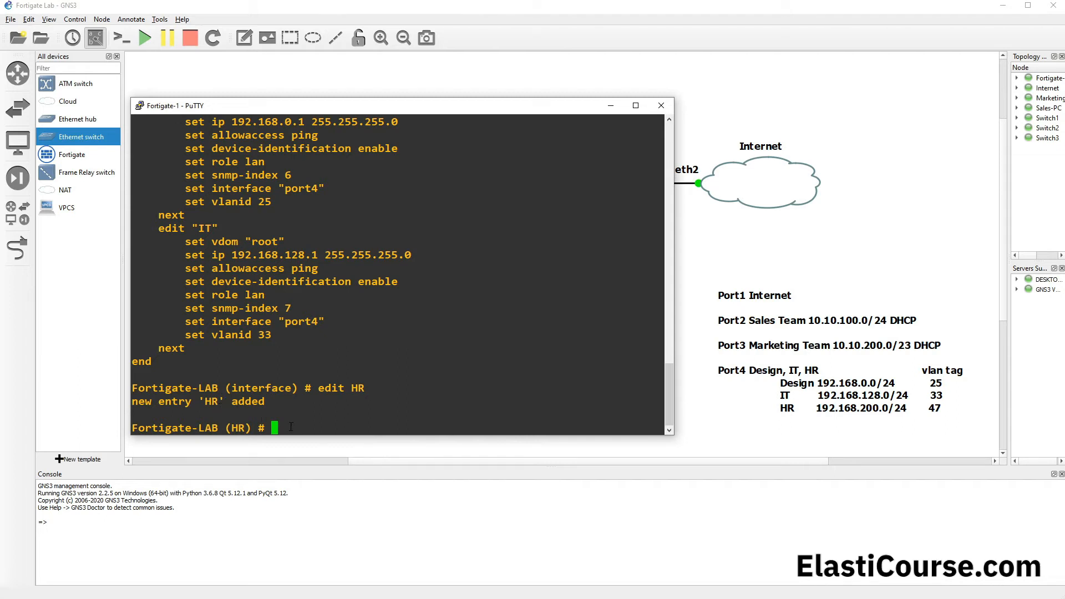
pyautogui.moveTo(186, 241); pyautogui.dragTo(294, 337)
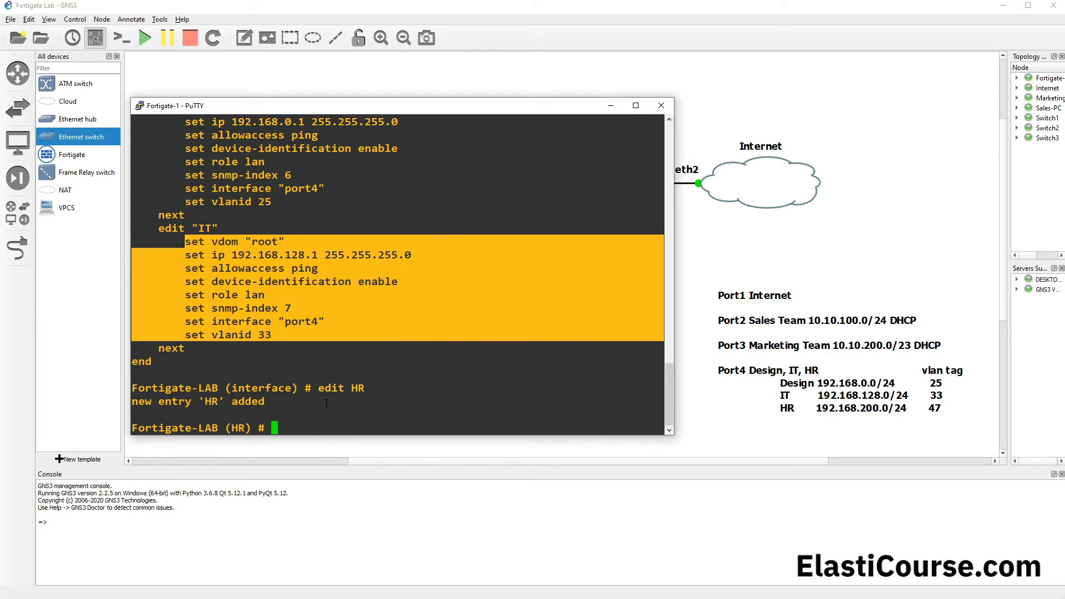
pyautogui.click(324, 403)
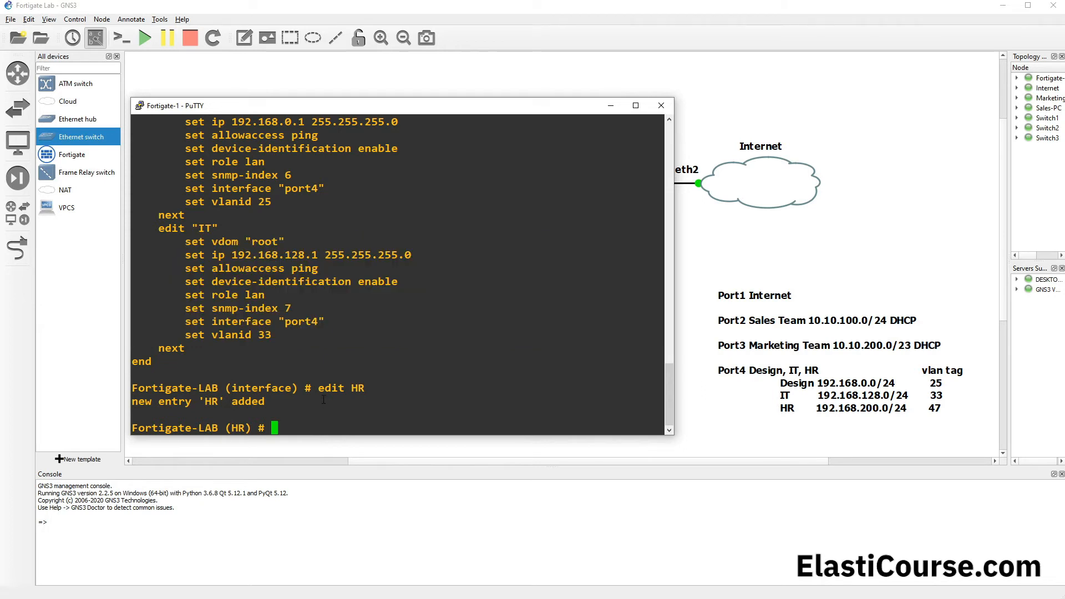
# Step: Assign the HR interface to the root virtual domain with set vdom "root"
pyautogui.write('set vdom "ro')
pyautogui.press('Tab')
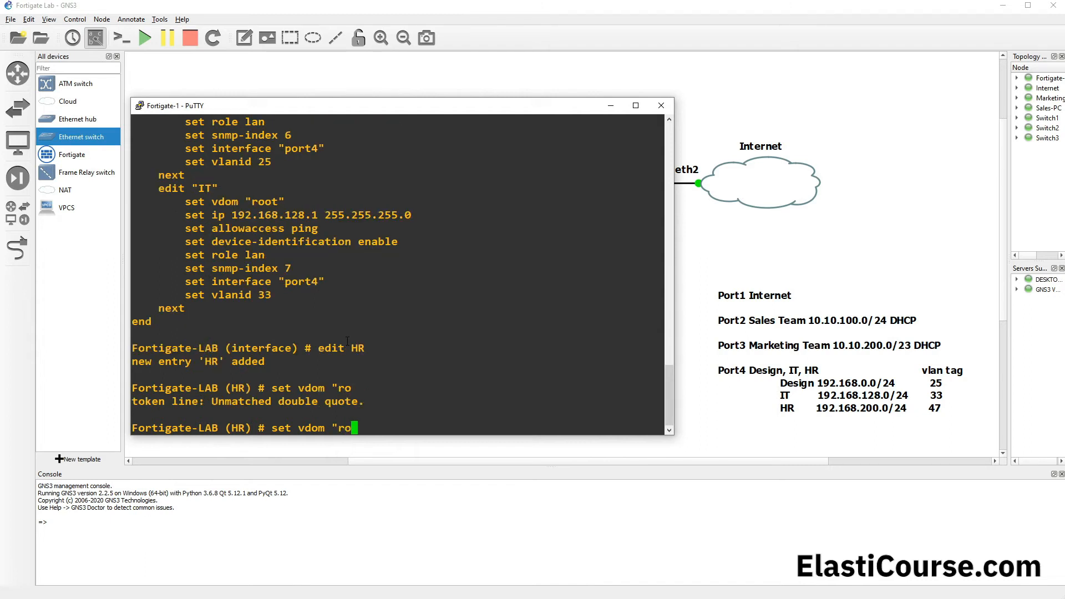
pyautogui.write('ot"')
pyautogui.press('Return')
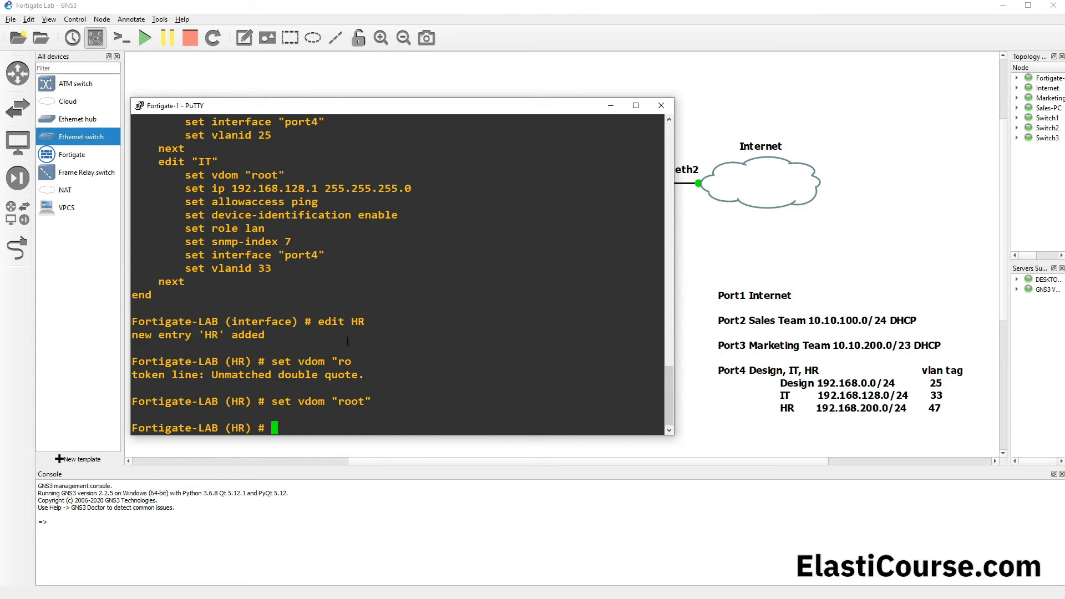
# Step: Set the HR interface's IP address to 192.168.200.1/24
pyautogui.write('set ip 192.168.200.1')
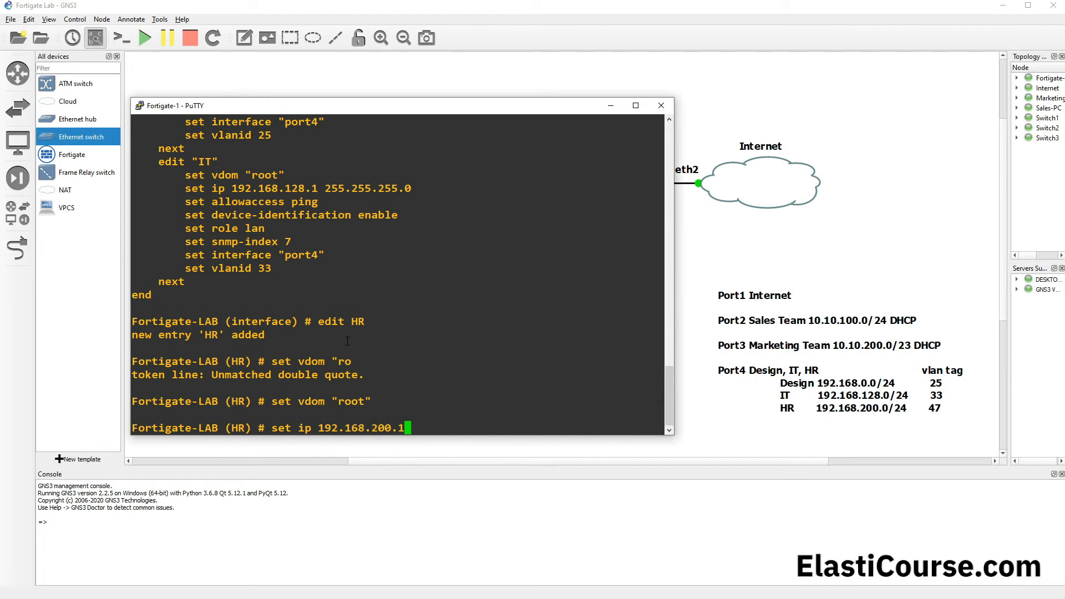
pyautogui.write('/24')
pyautogui.press('Return')
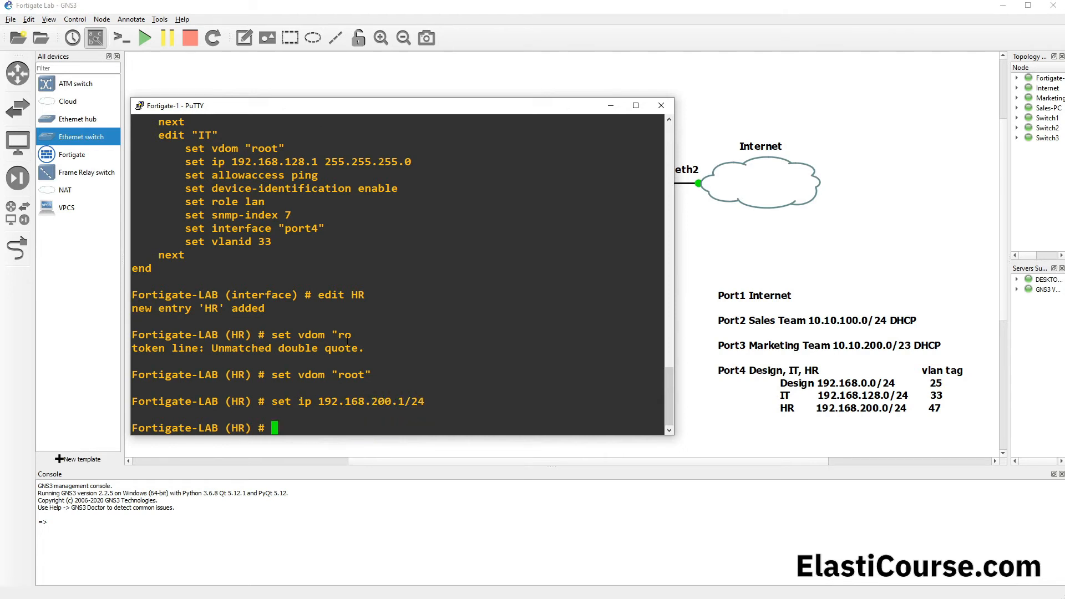
pyautogui.moveTo(272, 400); pyautogui.dragTo(427, 400)
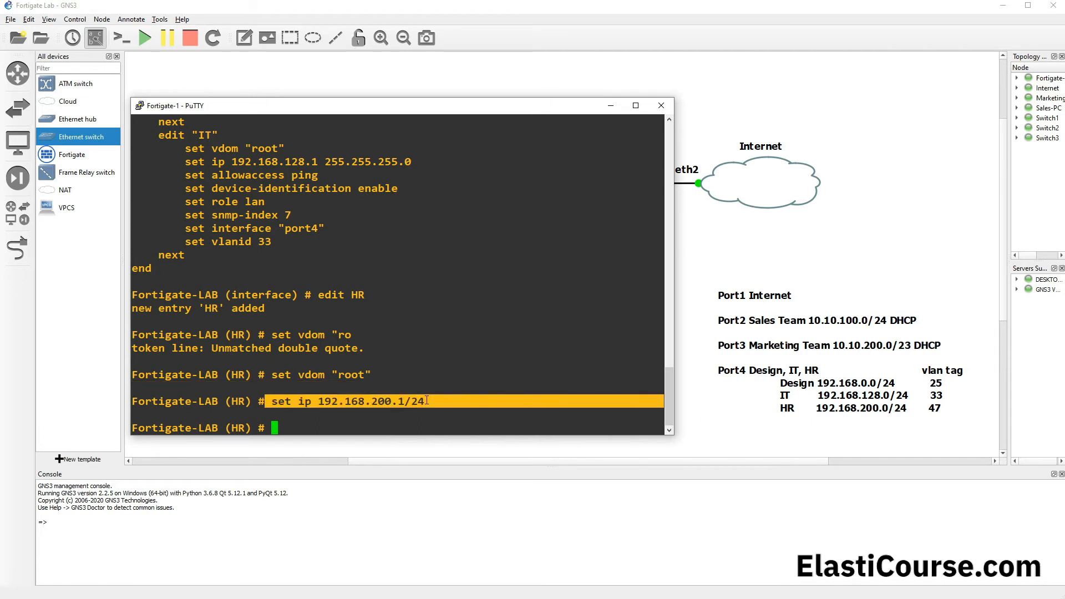
pyautogui.moveTo(227, 401); pyautogui.dragTo(248, 396)
pyautogui.click(284, 415)
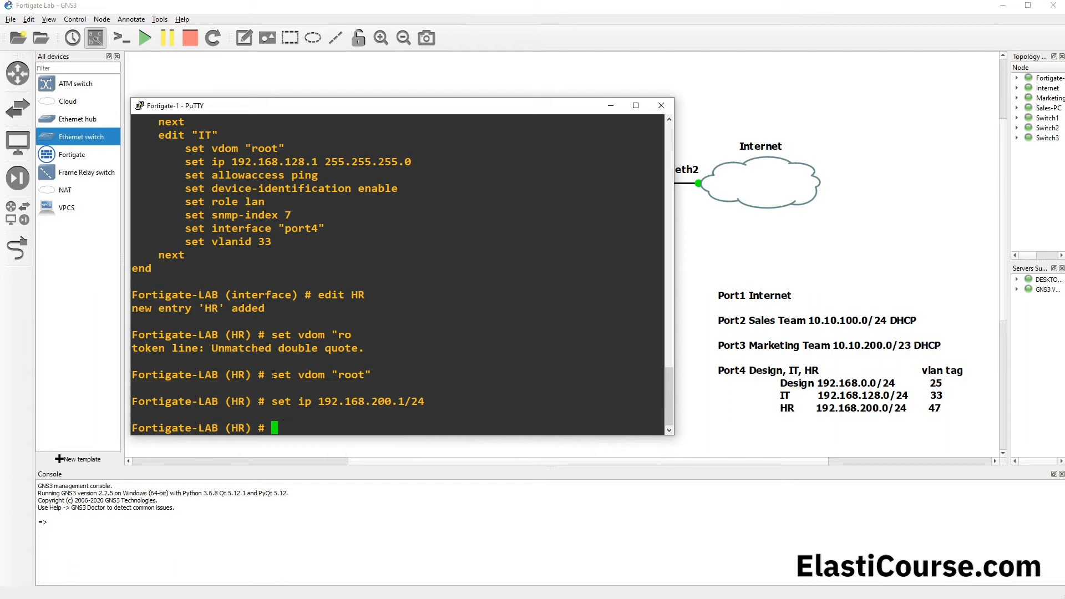
# Step: Allow ping access on the HR interface with "set allowaccess ping"
pyautogui.write('set allowaccess p')
pyautogui.write('ing')
pyautogui.press('Return')
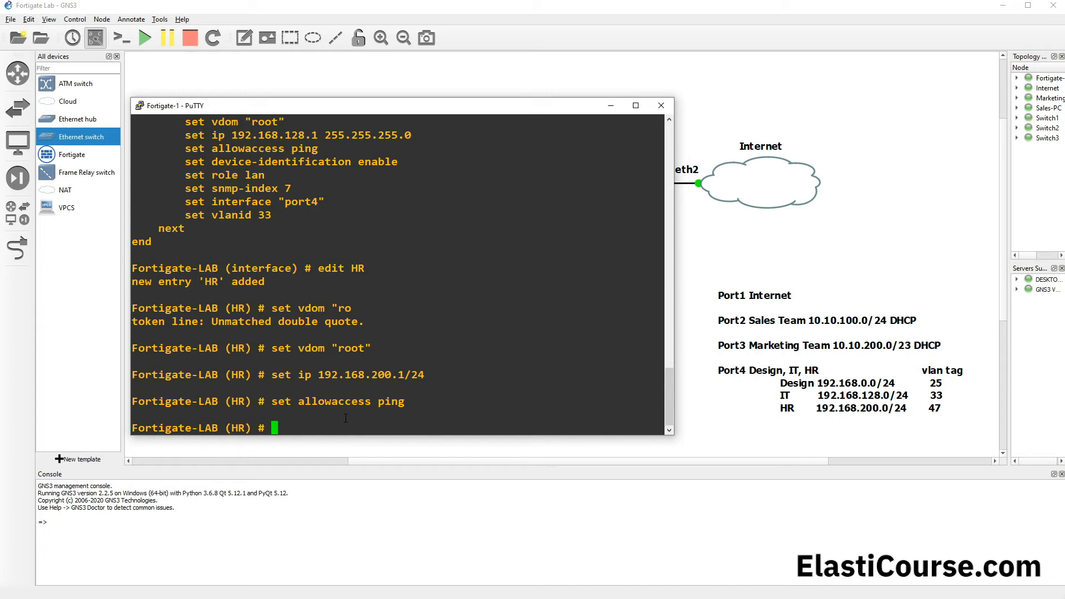
# Step: Bind the HR interface to its parent port with "set interface port4", using command completion for the option name
pyautogui.write('set in')
pyautogui.press('Tab')
pyautogui.press('Tab')
pyautogui.press('Tab')
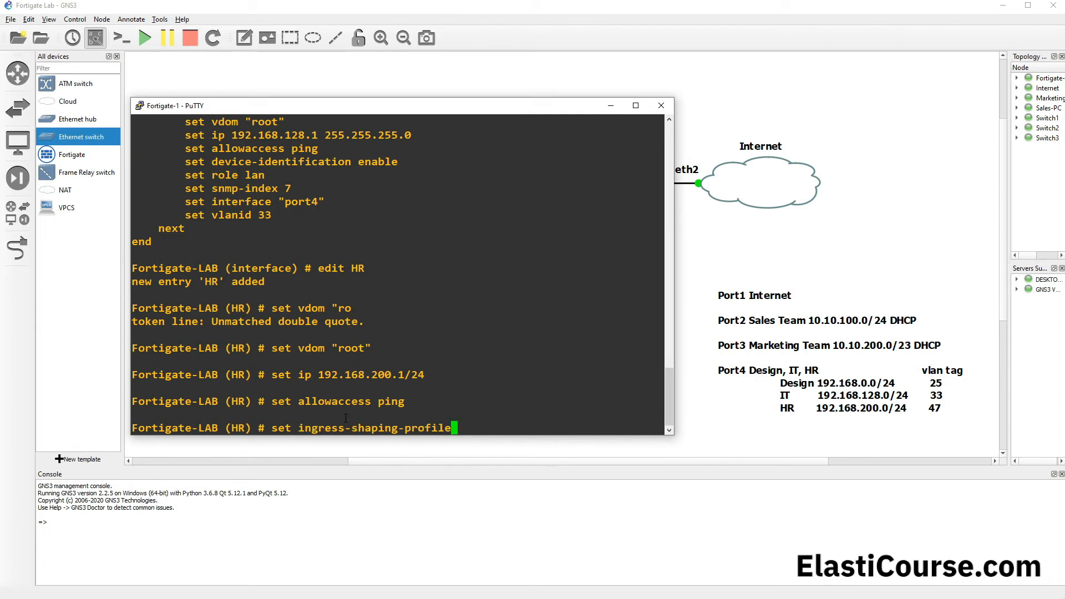
pyautogui.press('Tab')
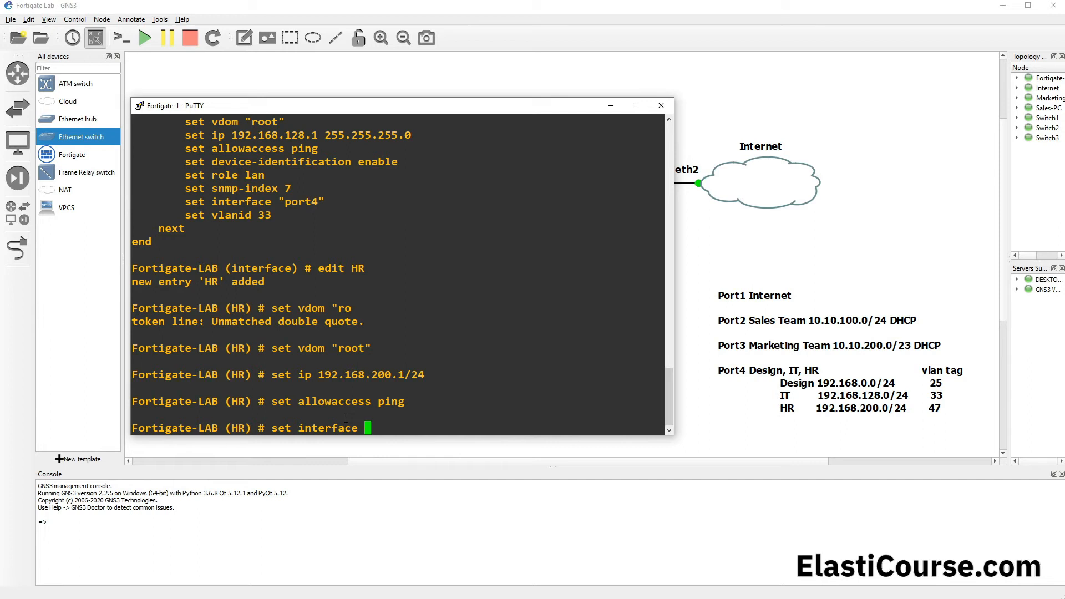
pyautogui.write('po')
pyautogui.write('rt1')
pyautogui.press('BackSpace')
pyautogui.write('4')
pyautogui.press('Return')
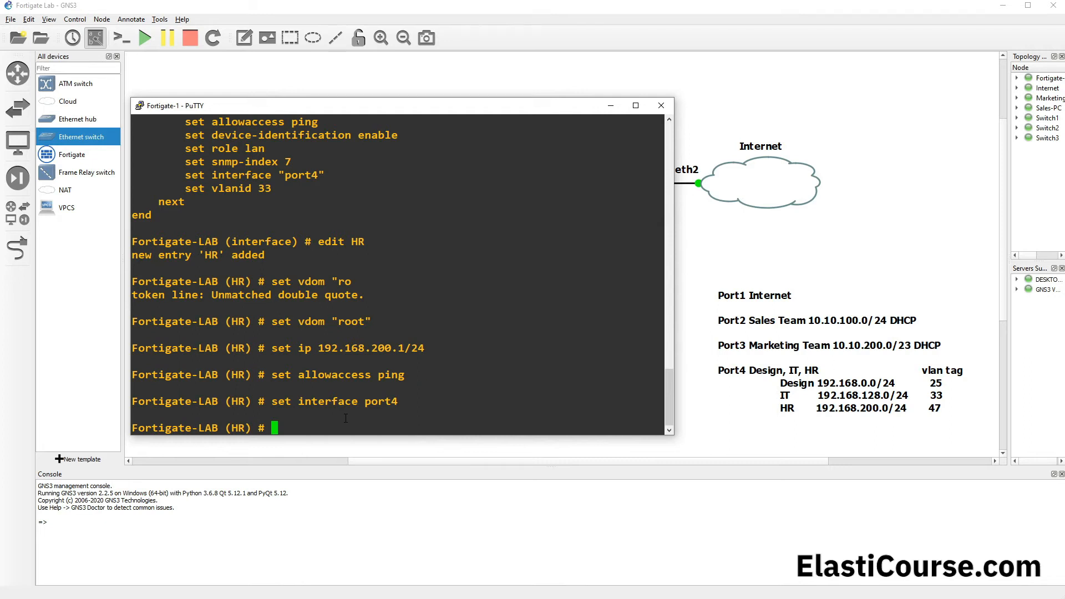
# Step: Set the HR interface's VLAN ID to 47 and save the entry with "end"
pyautogui.write('set vlanforward')
pyautogui.press('BackSpace')
pyautogui.press('BackSpace')
pyautogui.press('BackSpace')
pyautogui.press('BackSpace')
pyautogui.press('BackSpace')
pyautogui.press('BackSpace')
pyautogui.press('BackSpace')
pyautogui.write('id 47')
pyautogui.press('Return')
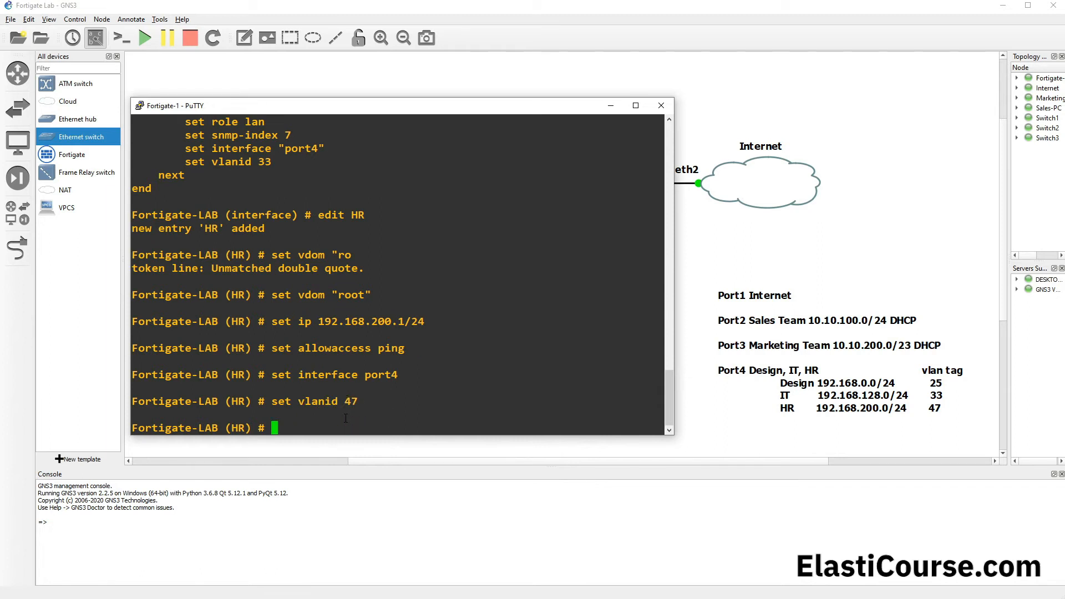
pyautogui.write('end')
pyautogui.press('Return')
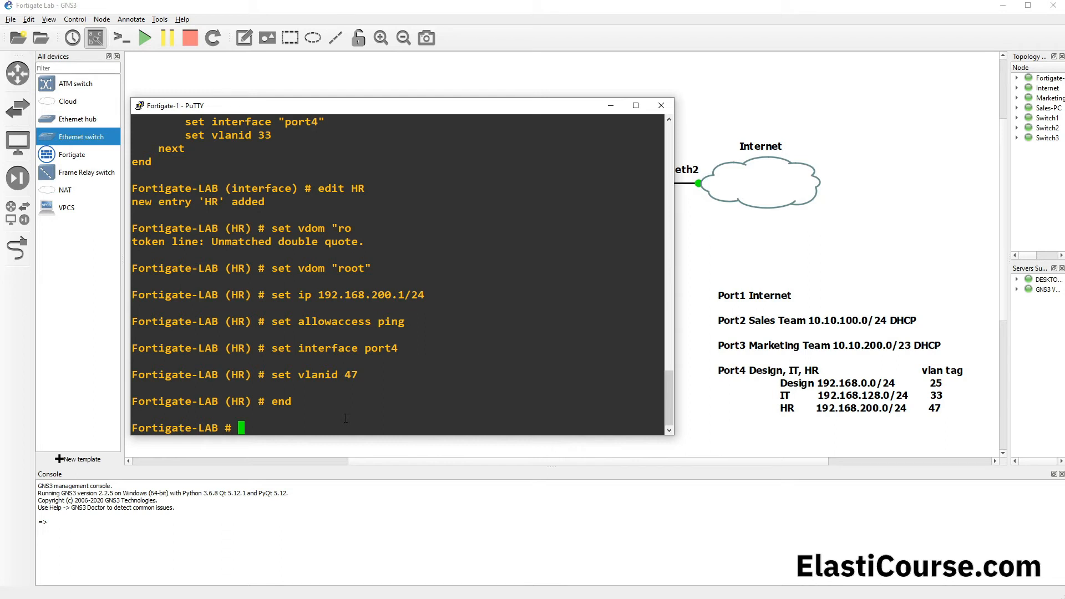
# Step: Enter DHCP server configuration mode with "config system dhcp server"
pyautogui.write('config system dhcp server')
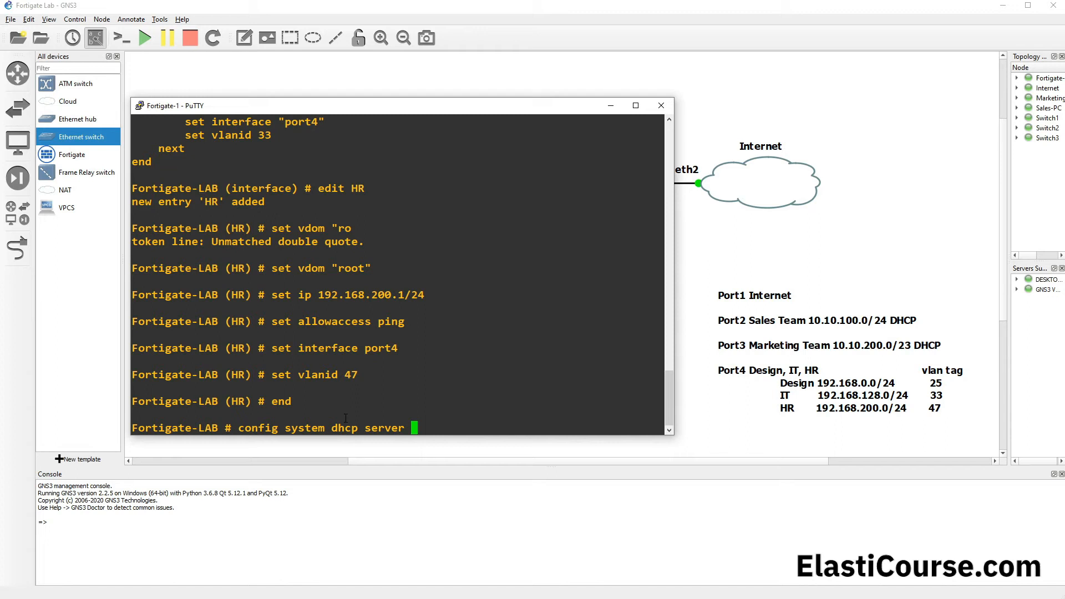
pyautogui.press('Return')
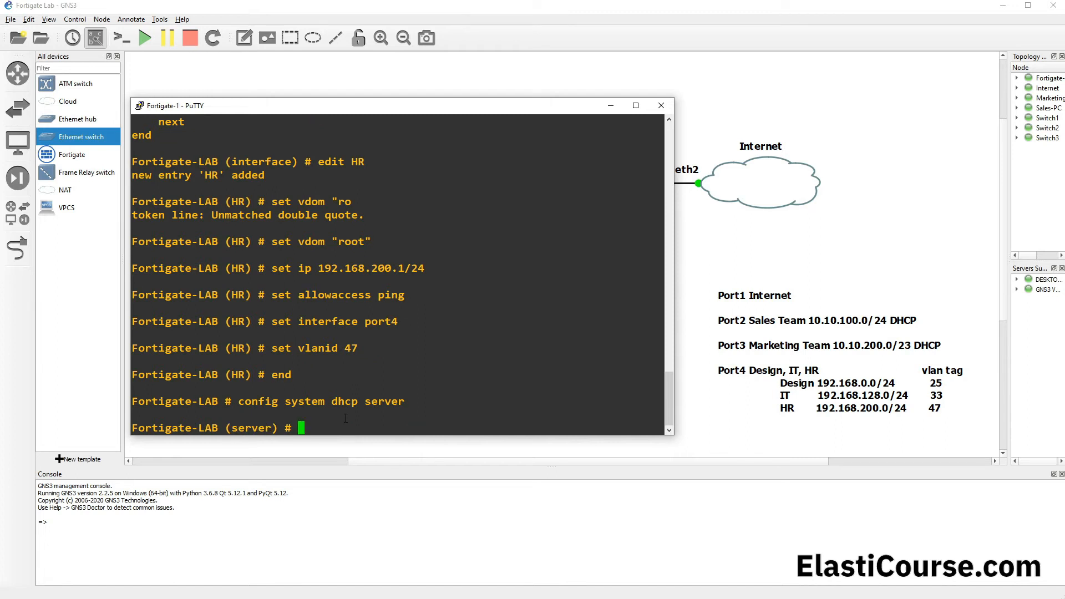
# Step: Display the DHCP server configuration with "show" and examine the interface setting of the first server entry
pyautogui.write('show')
pyautogui.press('Return')
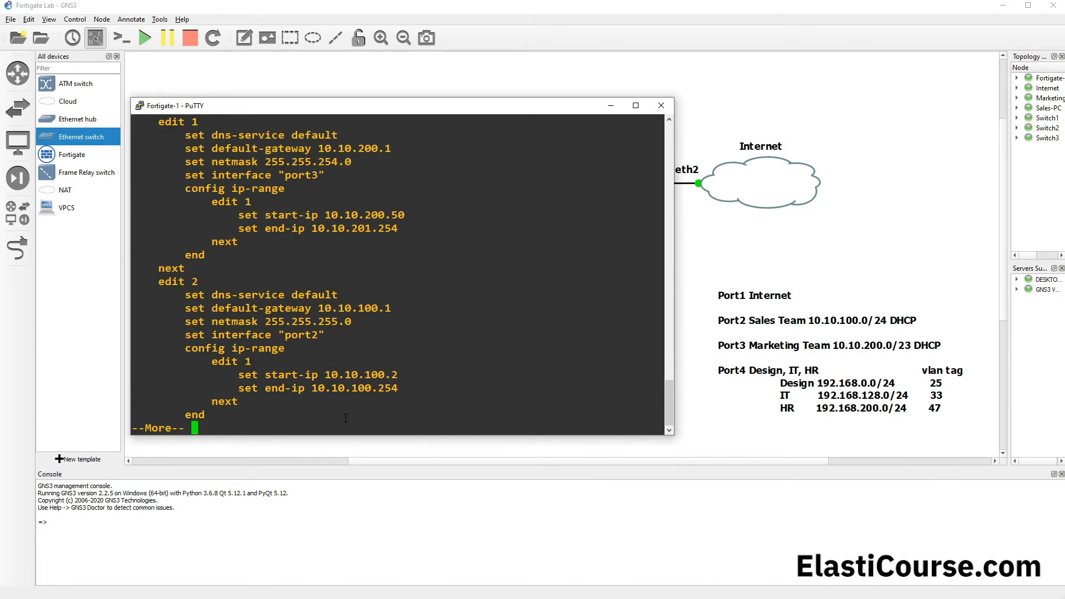
pyautogui.scroll(4, 381, 286)
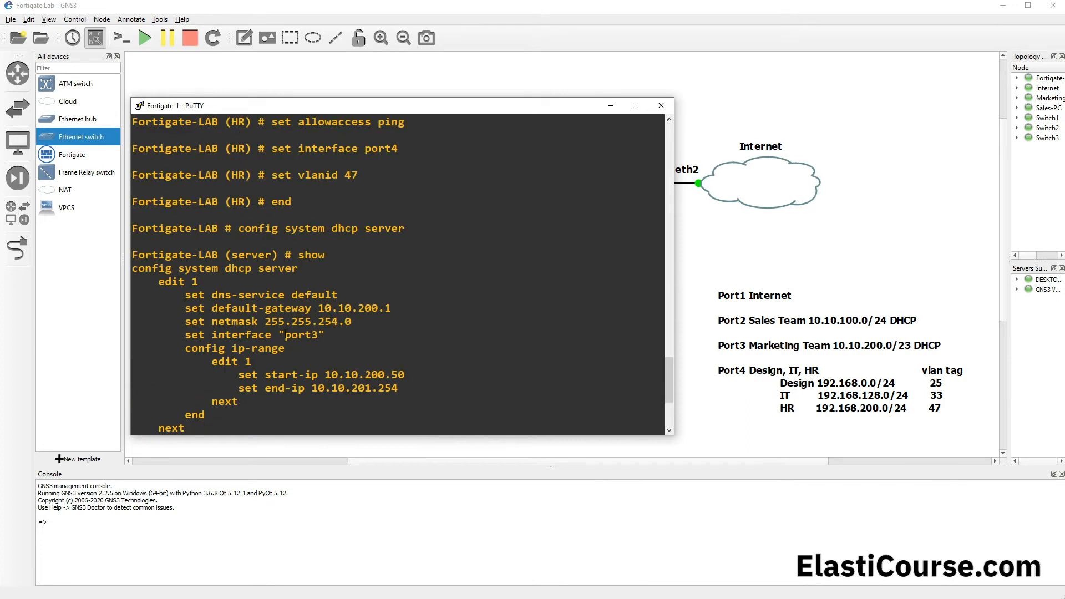
pyautogui.moveTo(325, 334); pyautogui.dragTo(275, 335)
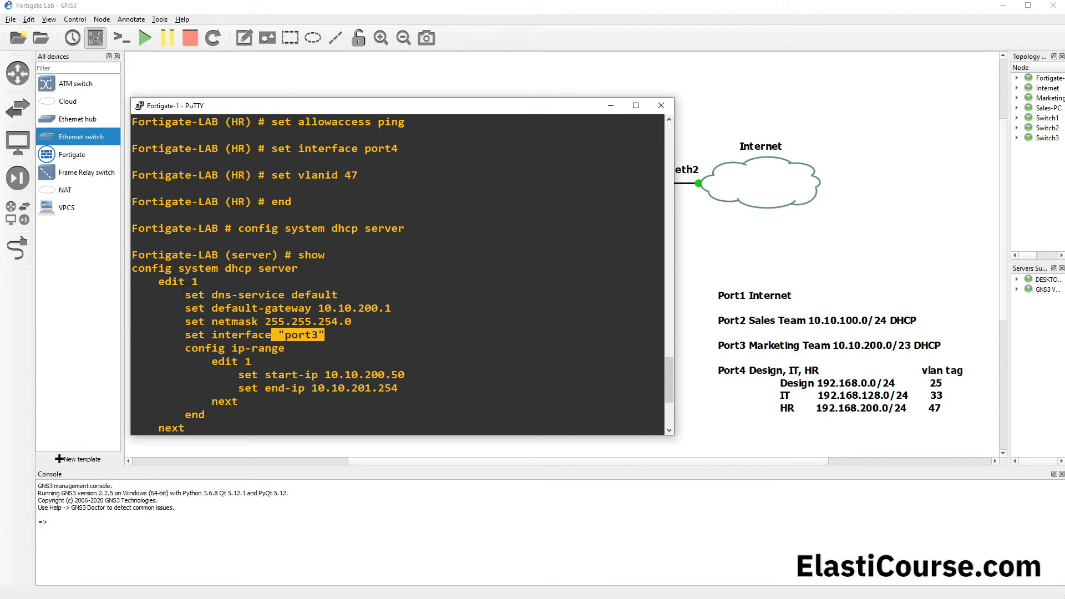
# Step: Page through the rest of the DHCP server configuration and examine the existing entries for port3, port2, Design and IT
pyautogui.moveTo(159, 281); pyautogui.dragTo(263, 409)
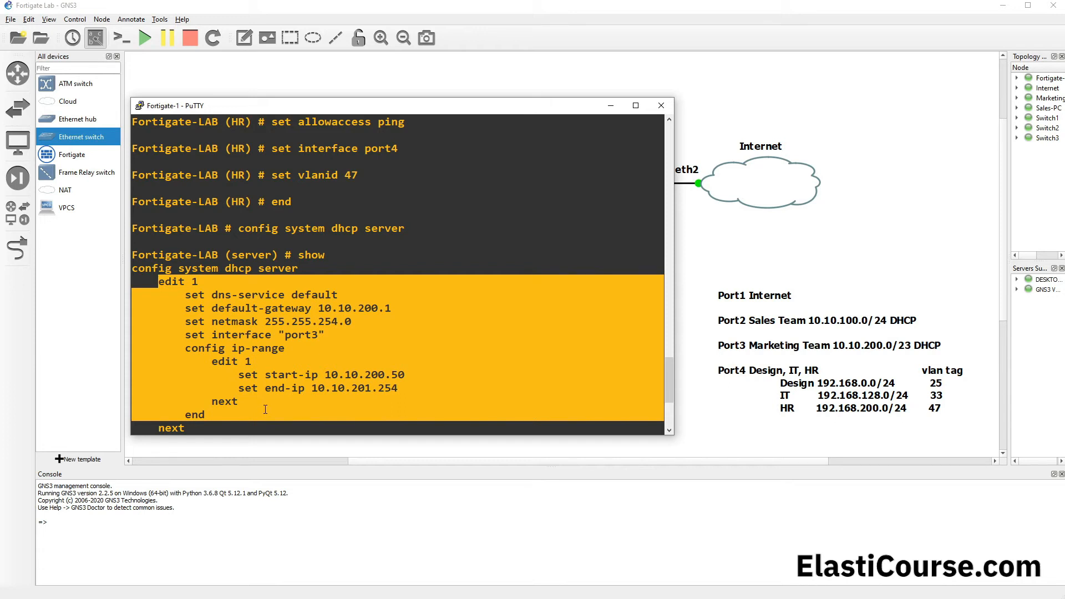
pyautogui.scroll(-1, 267, 407)
pyautogui.moveTo(160, 281); pyautogui.dragTo(248, 362)
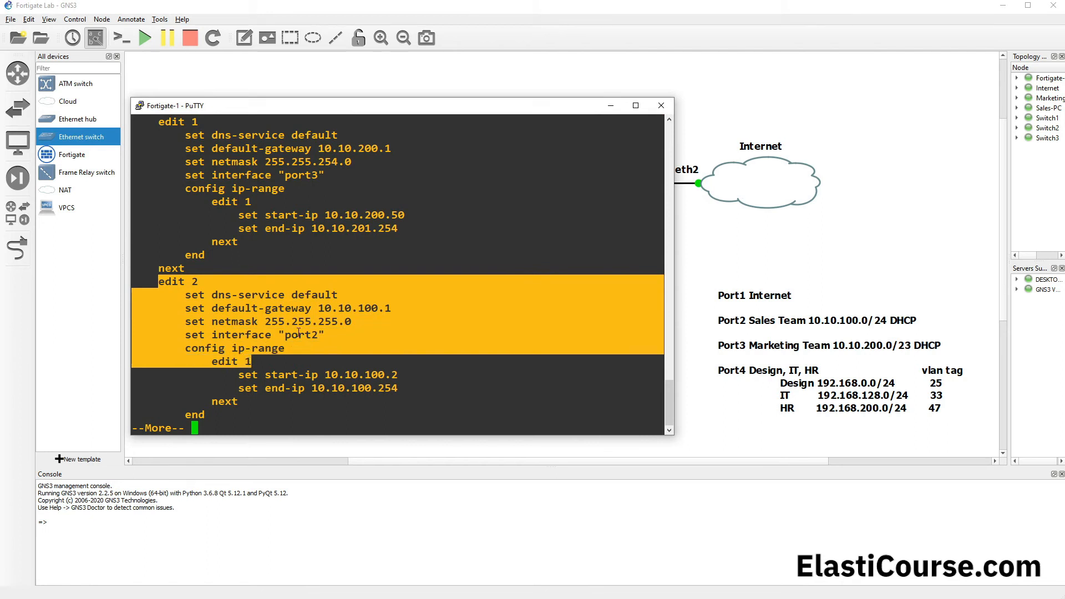
pyautogui.press('space')
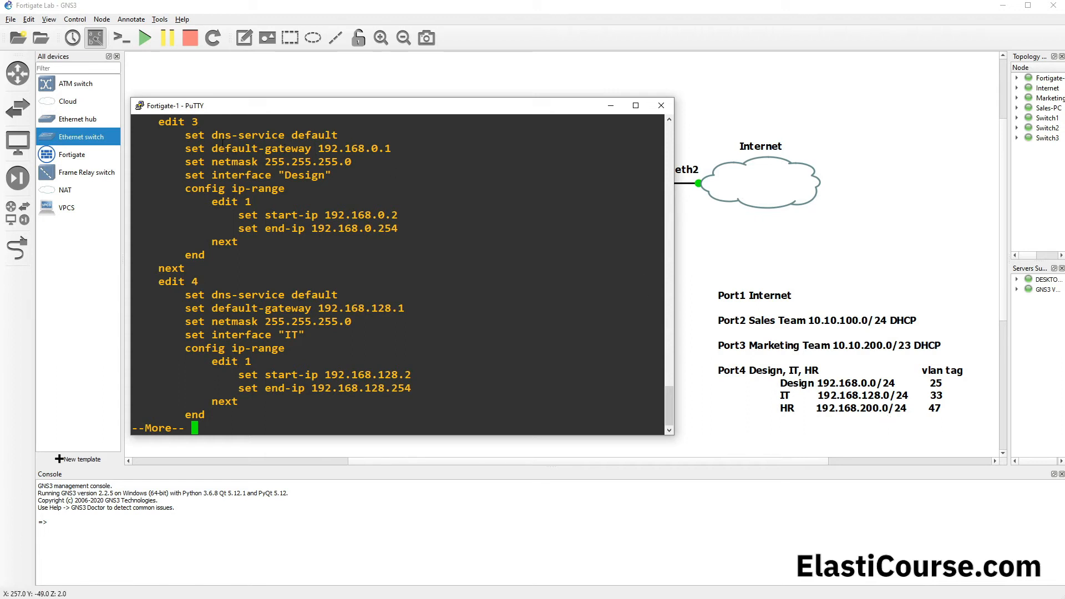
pyautogui.moveTo(222, 143); pyautogui.dragTo(386, 271)
pyautogui.moveTo(161, 283); pyautogui.dragTo(331, 387)
pyautogui.press('space')
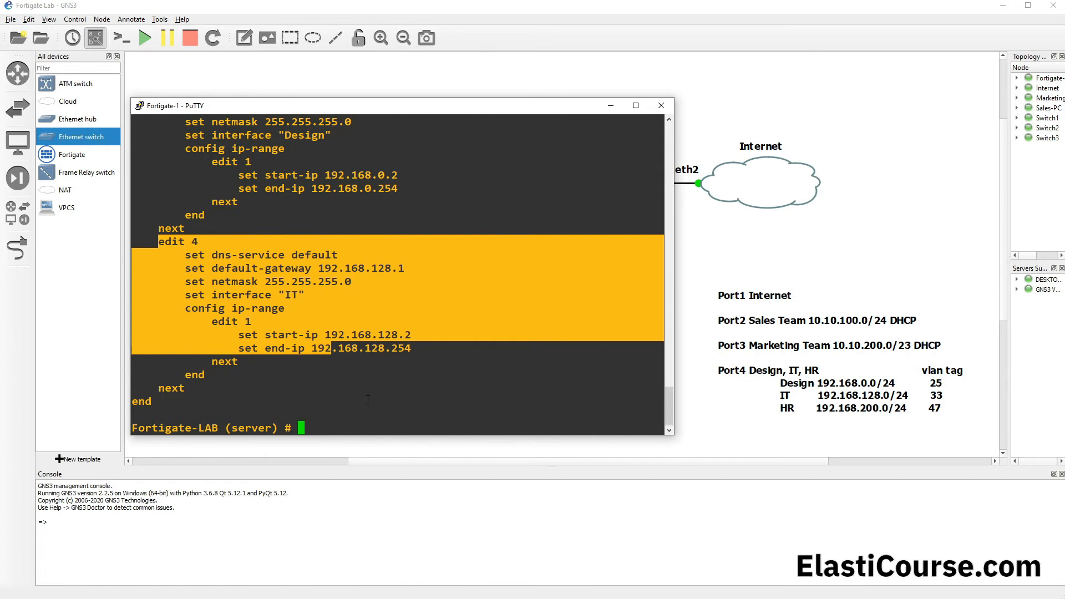
pyautogui.scroll(4, 268, 348)
pyautogui.scroll(-4, 173, 362)
pyautogui.moveTo(201, 242); pyautogui.dragTo(190, 243)
# Step: Create a new DHCP server entry with "edit 60"
pyautogui.click(326, 387)
pyautogui.write('edit 5')
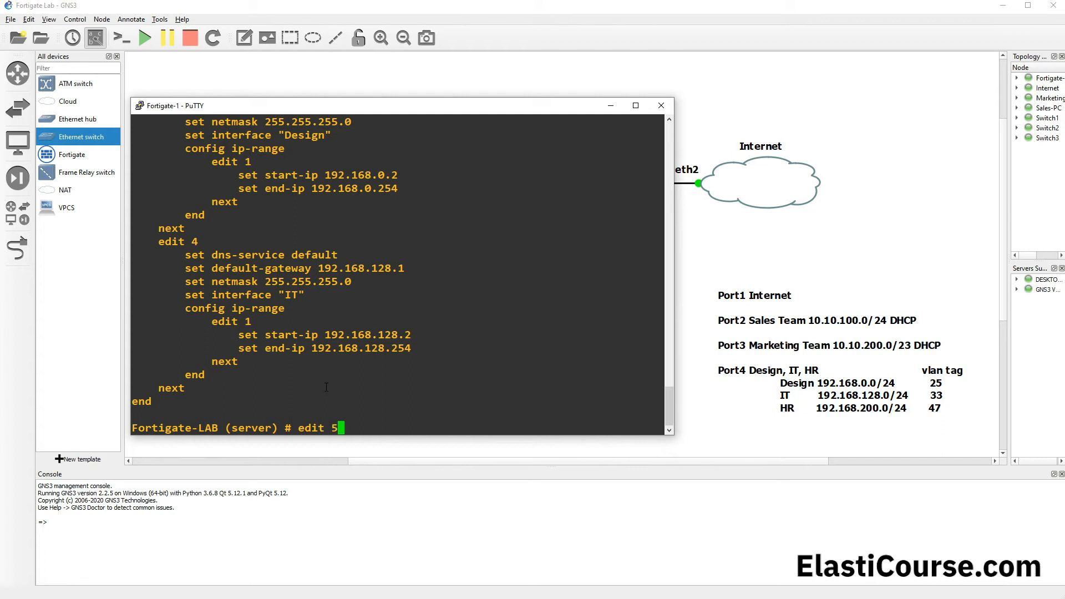
pyautogui.press('BackSpace')
pyautogui.write('6')
pyautogui.press('BackSpace')
pyautogui.write('0')
pyautogui.press('Return')
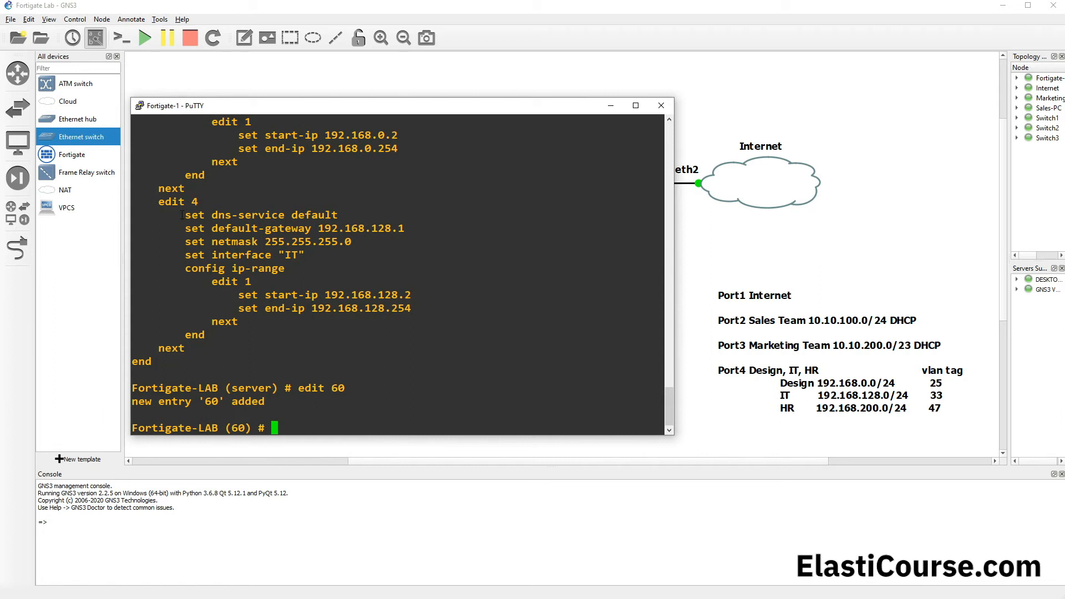
# Step: Set DNS service to default and the default gateway to 192.168.200.1 in entry 60, reusing the lines from entry 4
pyautogui.moveTo(186, 215); pyautogui.dragTo(368, 224)
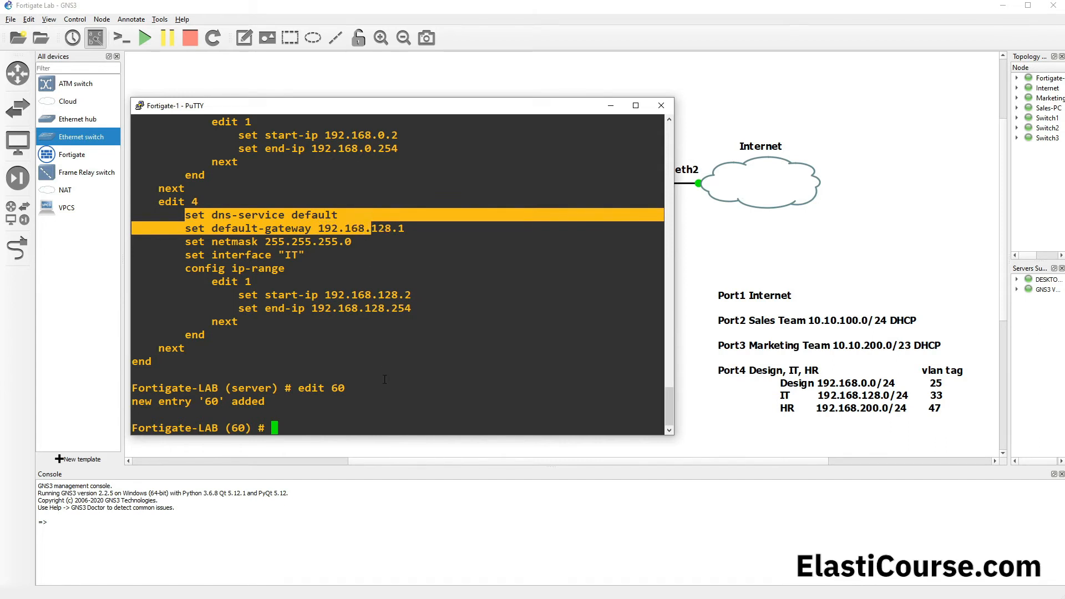
pyautogui.rightClick(366, 413)
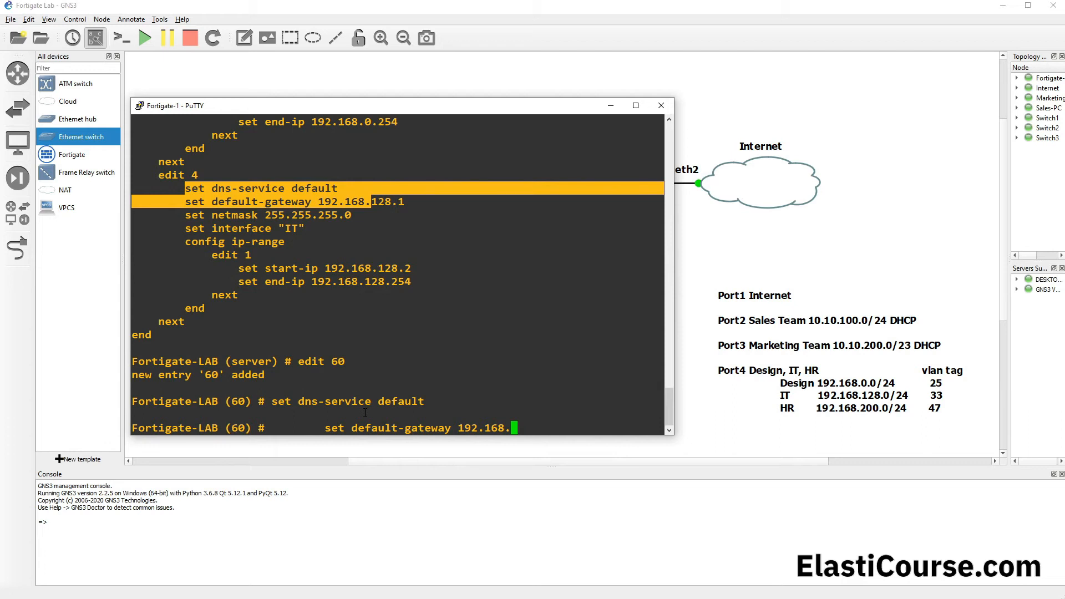
pyautogui.write('200..1')
pyautogui.press('BackSpace')
pyautogui.press('BackSpace')
pyautogui.write('1')
pyautogui.press('Return')
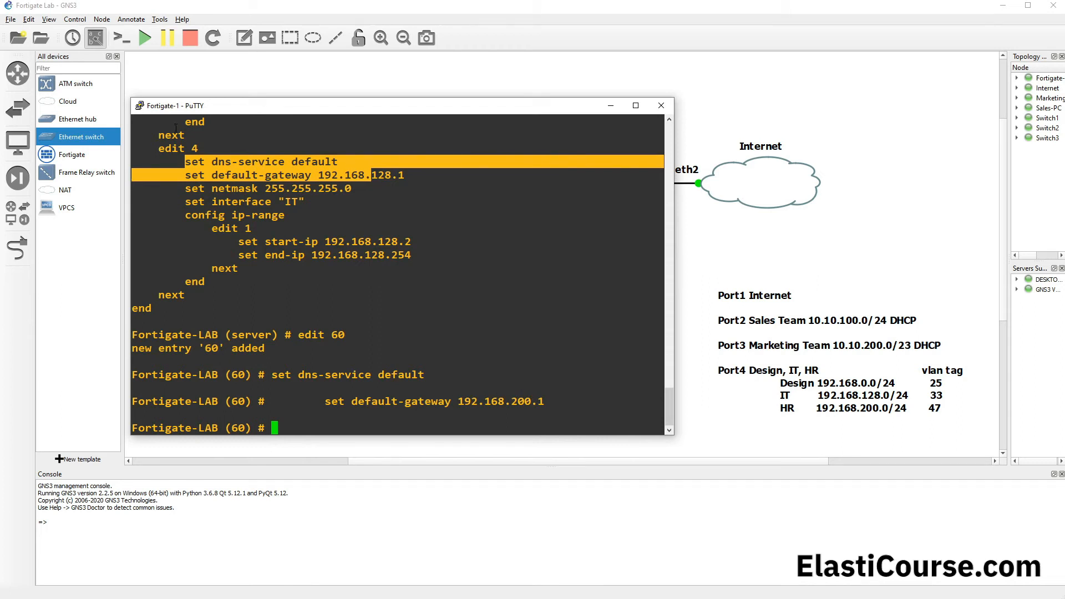
# Step: Set entry 60's netmask to 255.255.255.0 by reusing the netmask line from entry 4
pyautogui.moveTo(186, 188); pyautogui.dragTo(351, 188)
pyautogui.rightClick(384, 308)
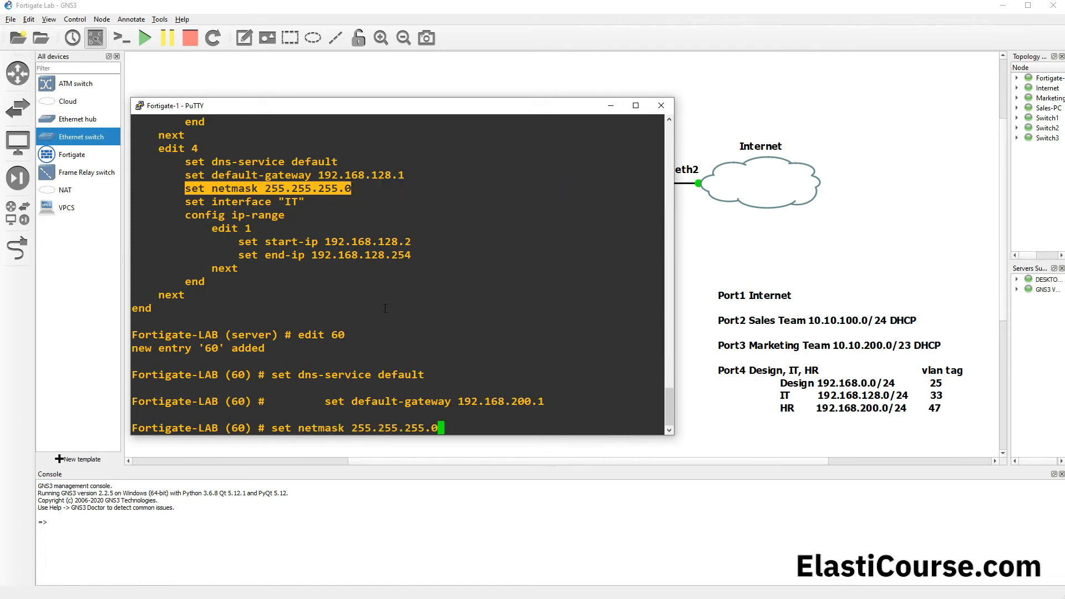
pyautogui.press('Return')
# Step: Assign DHCP server entry 60 to the HR interface with "set interface HR", using command completion for the interface name
pyautogui.write('set interface')
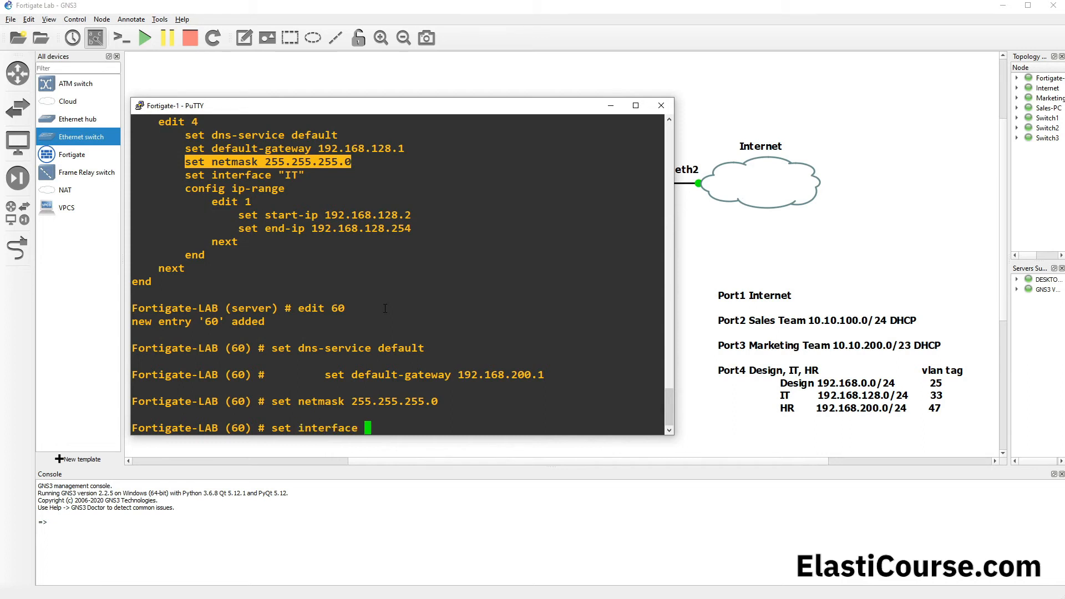
pyautogui.press('Tab')
pyautogui.press('Tab')
pyautogui.press('Tab')
pyautogui.press('Tab')
pyautogui.press('Tab')
pyautogui.press('Tab')
pyautogui.press('Tab')
pyautogui.press('Return')
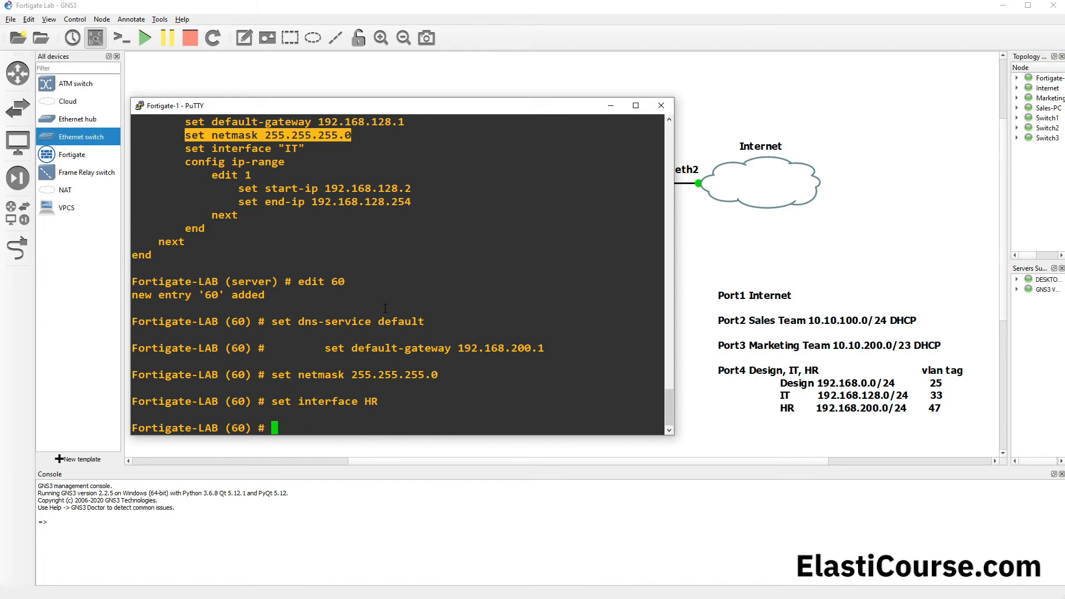
# Step: Enter the IP range configuration of entry 60 with "config ip-range" and add range 1 with "edit 1"
pyautogui.write('config ip')
pyautogui.press('Tab')
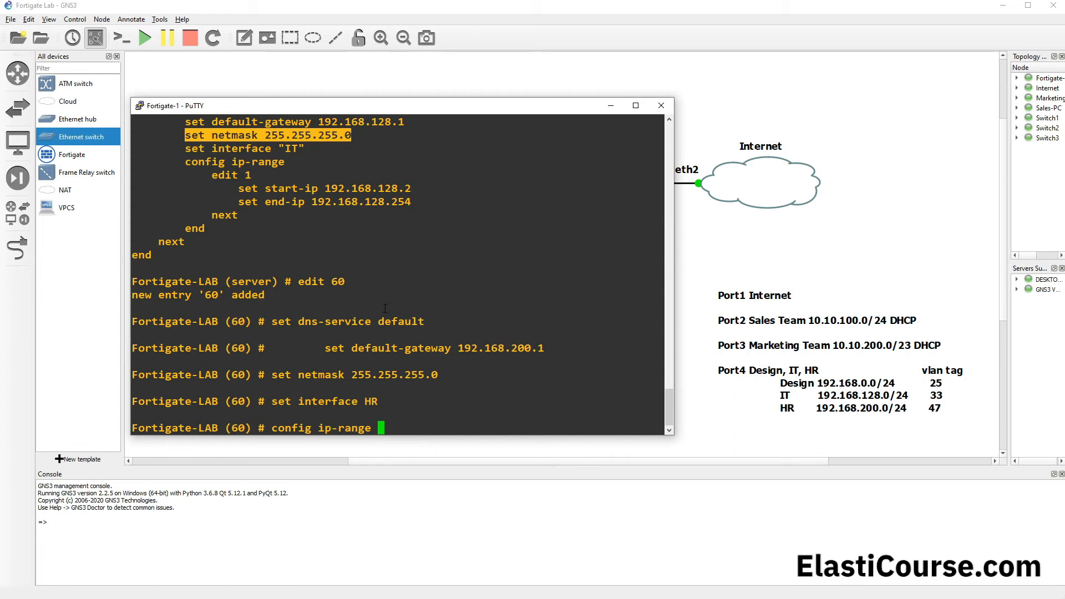
pyautogui.press('Return')
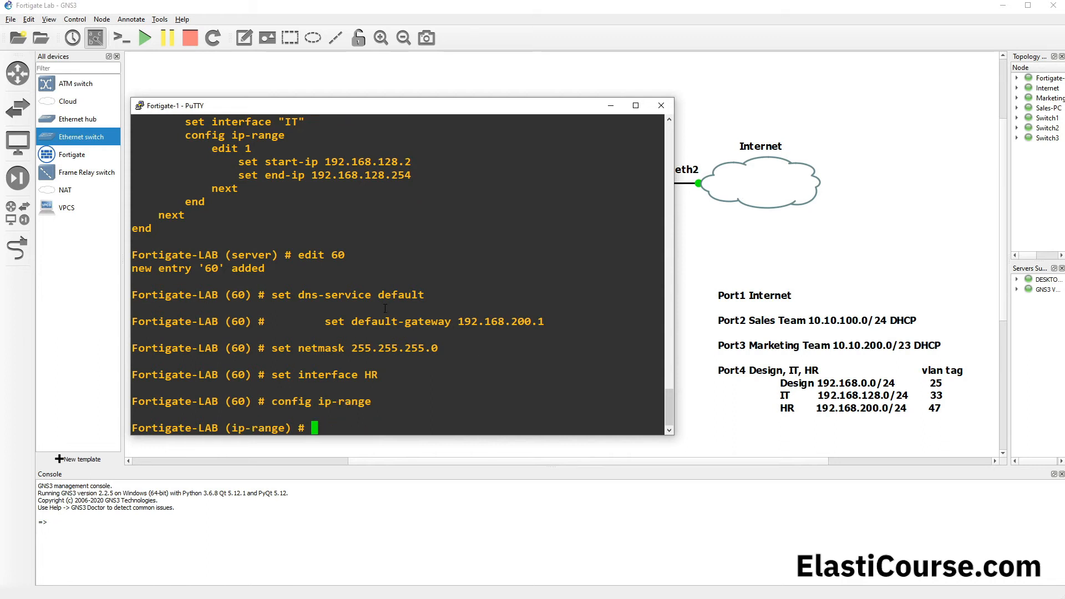
pyautogui.write('edit 1')
pyautogui.press('Return')
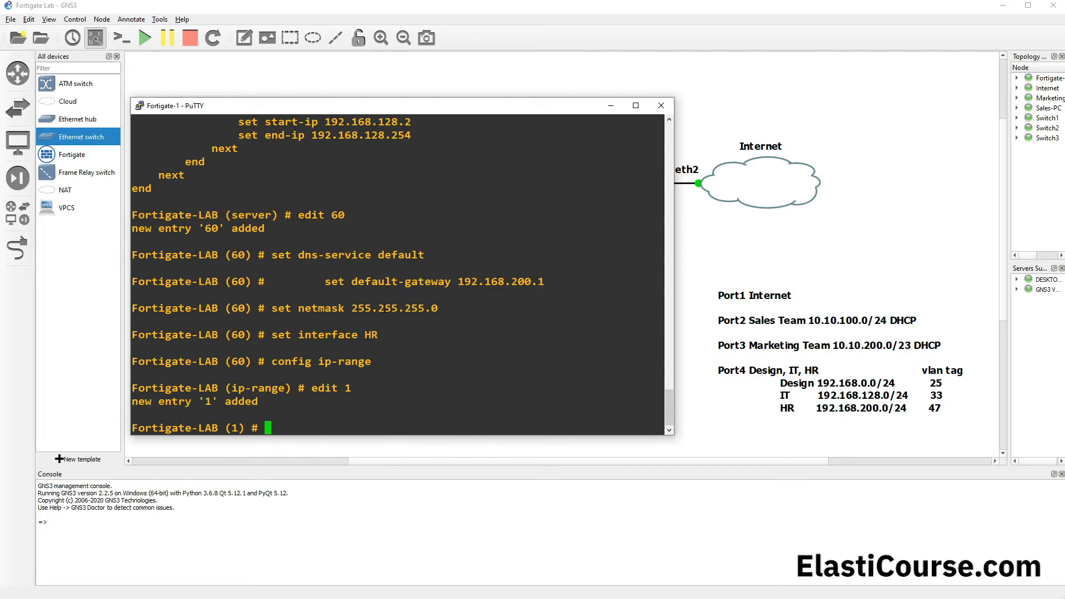
# Step: Set the range's start IP to 192.168.200.2, reusing "set start-ip" from the IT entry's listing
pyautogui.moveTo(226, 254); pyautogui.dragTo(250, 249)
pyautogui.click(317, 423)
pyautogui.moveTo(238, 122); pyautogui.dragTo(318, 121)
pyautogui.rightClick(280, 351)
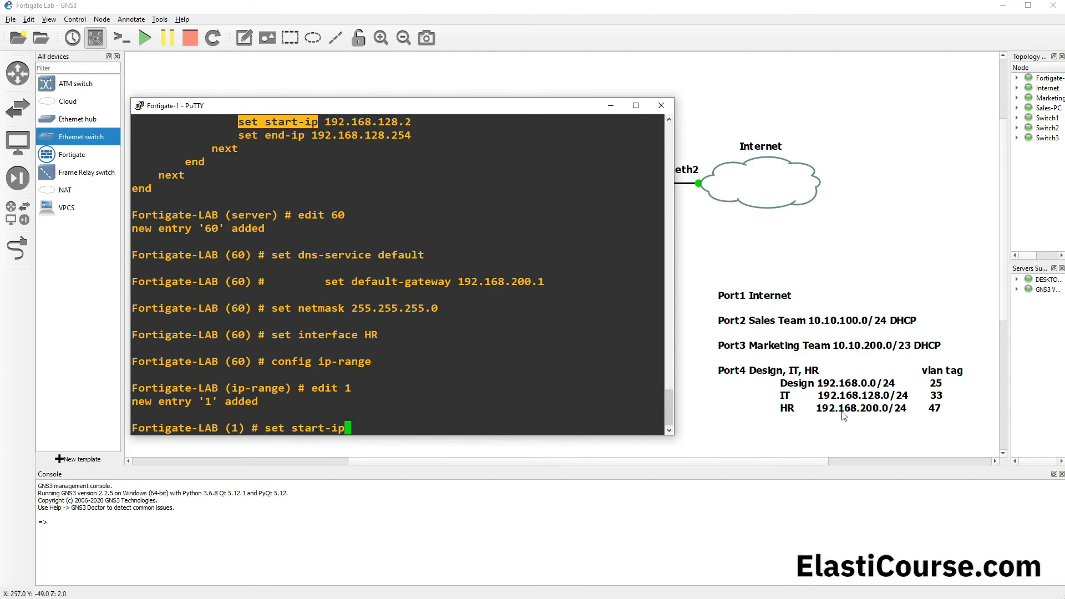
pyautogui.write('192.168.2')
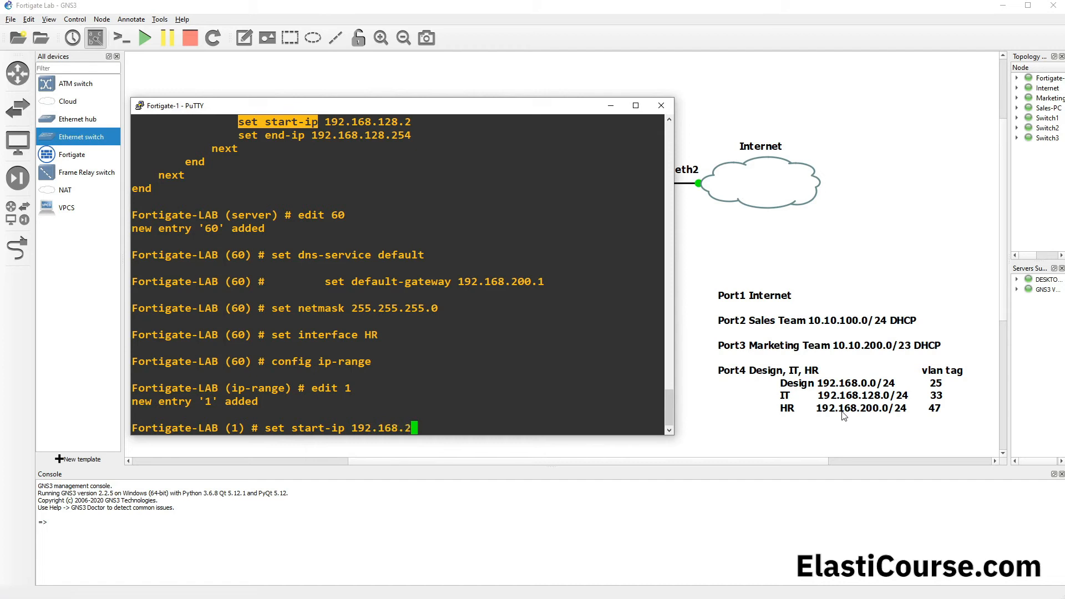
pyautogui.write('00.2')
pyautogui.press('Return')
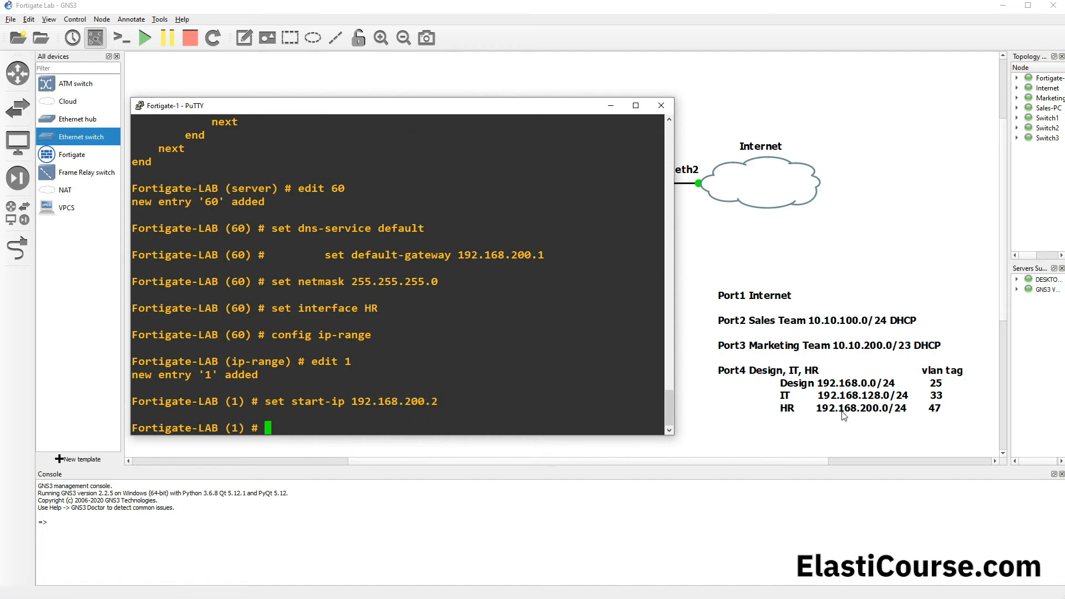
# Step: Set the range's end IP to 192.168.200.254 and save the range with "end"
pyautogui.write('set end-ip 192.168')
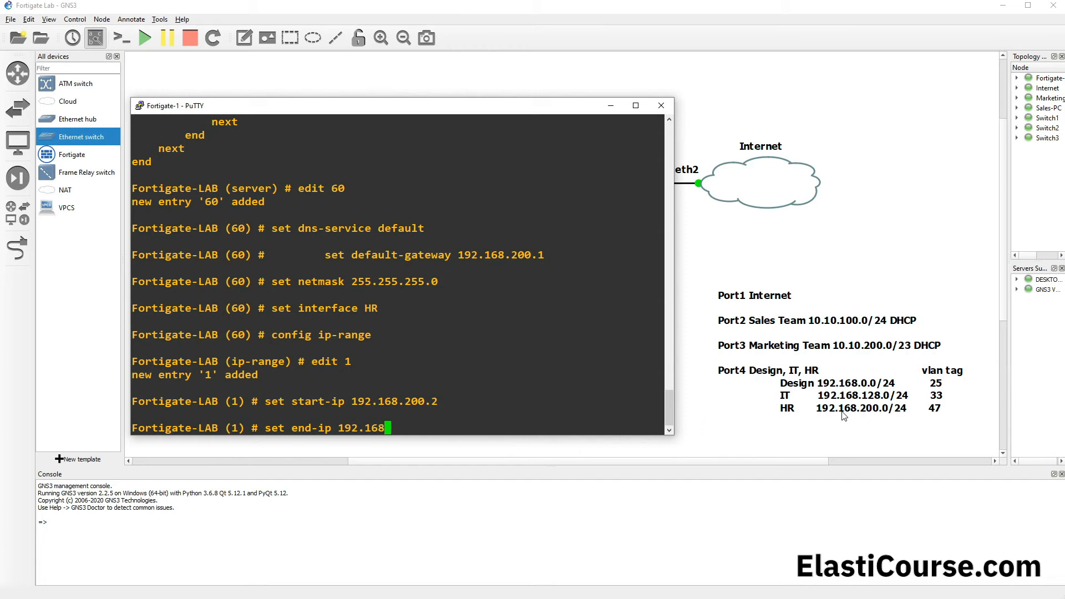
pyautogui.write('.200.254')
pyautogui.press('Return')
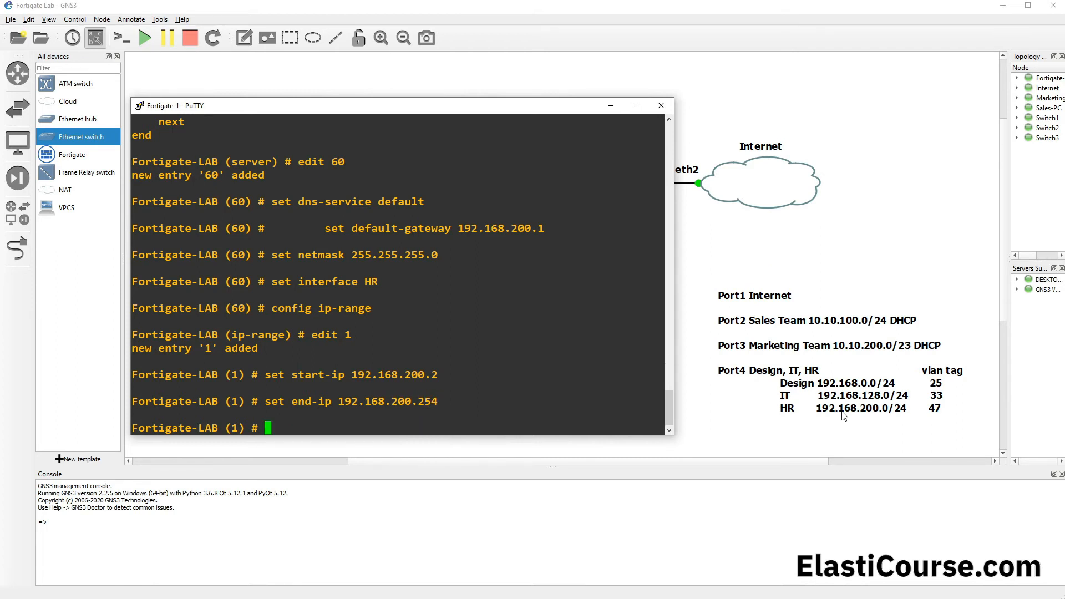
pyautogui.write('end')
pyautogui.press('Return')
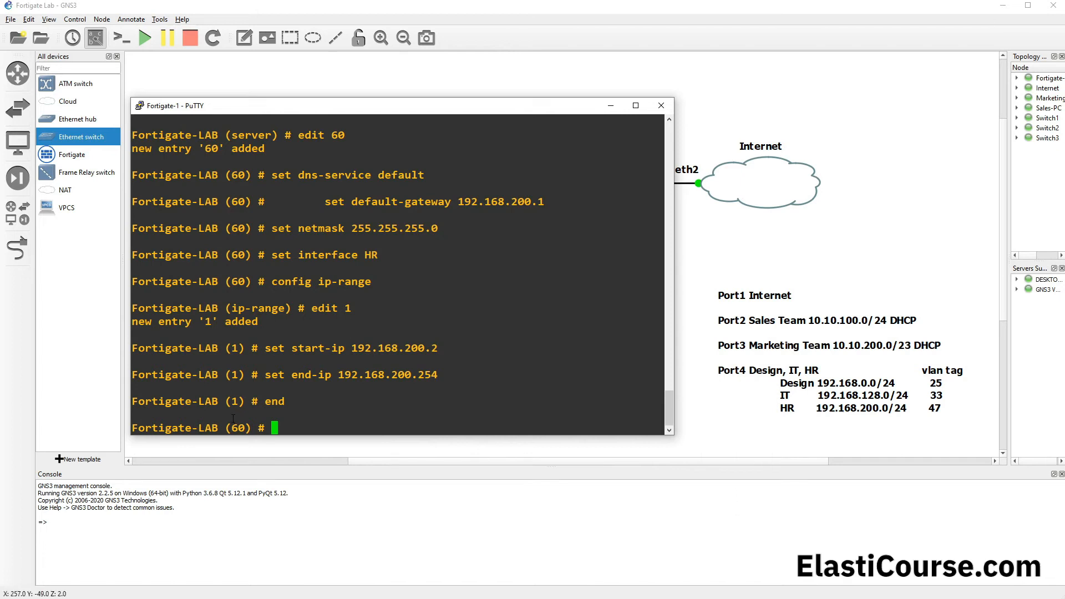
# Step: Display entry 60 with "show" and examine its default gateway, netmask, interface and IP range
pyautogui.write('show')
pyautogui.press('Return')
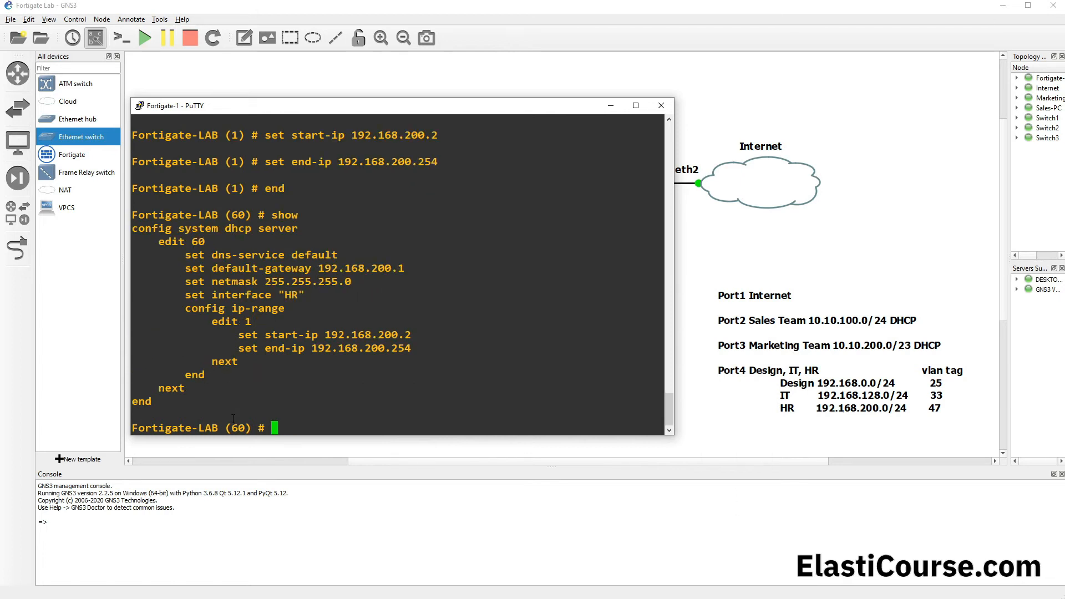
pyautogui.moveTo(160, 240); pyautogui.dragTo(263, 386)
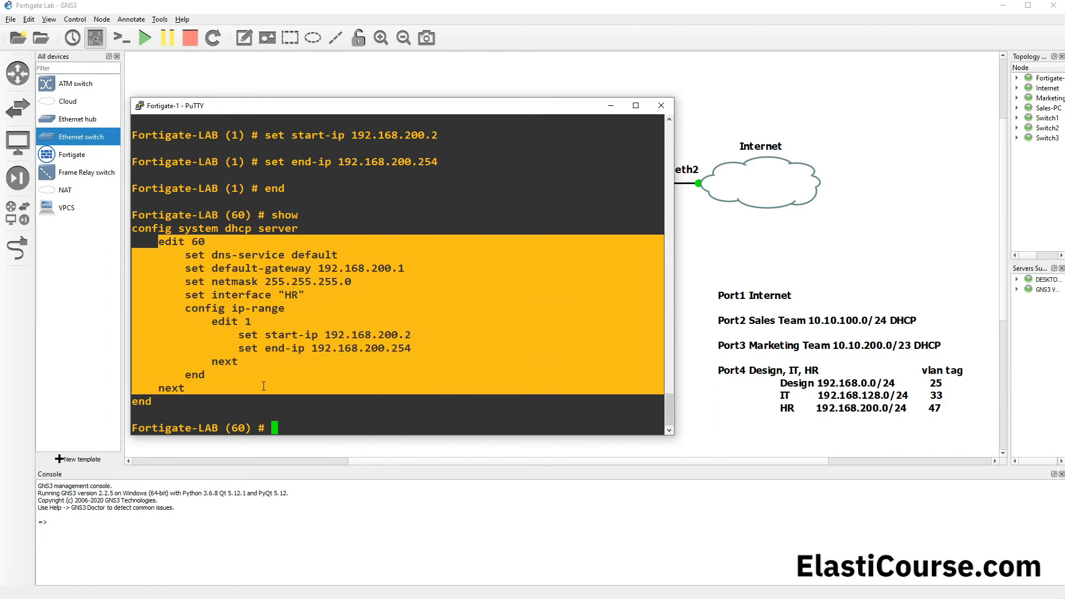
pyautogui.click(321, 265)
pyautogui.moveTo(318, 271); pyautogui.dragTo(410, 266)
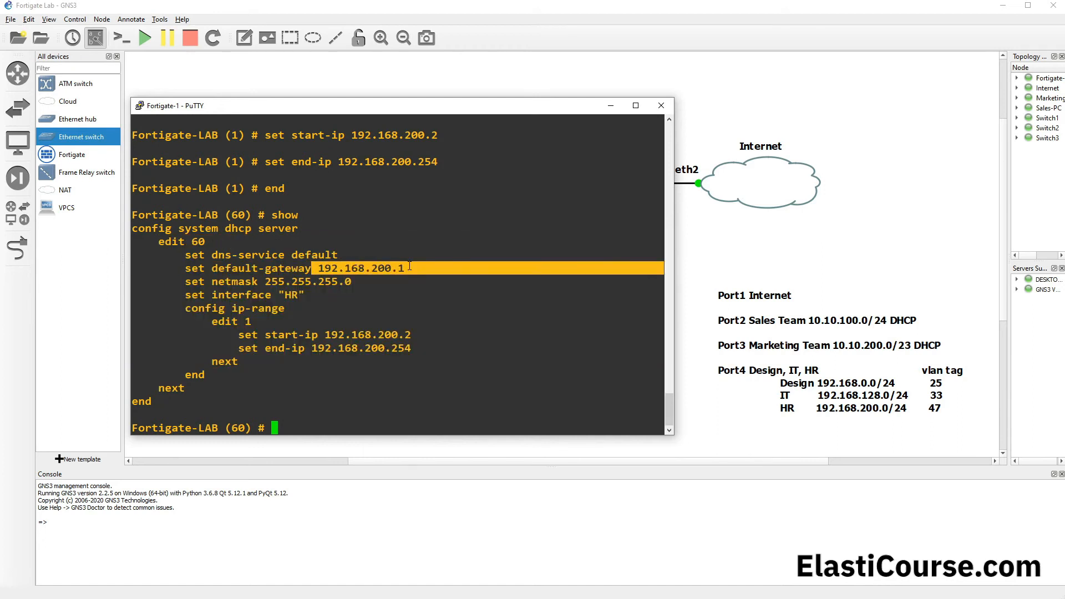
pyautogui.moveTo(265, 282); pyautogui.dragTo(388, 281)
pyautogui.moveTo(206, 296); pyautogui.dragTo(272, 296)
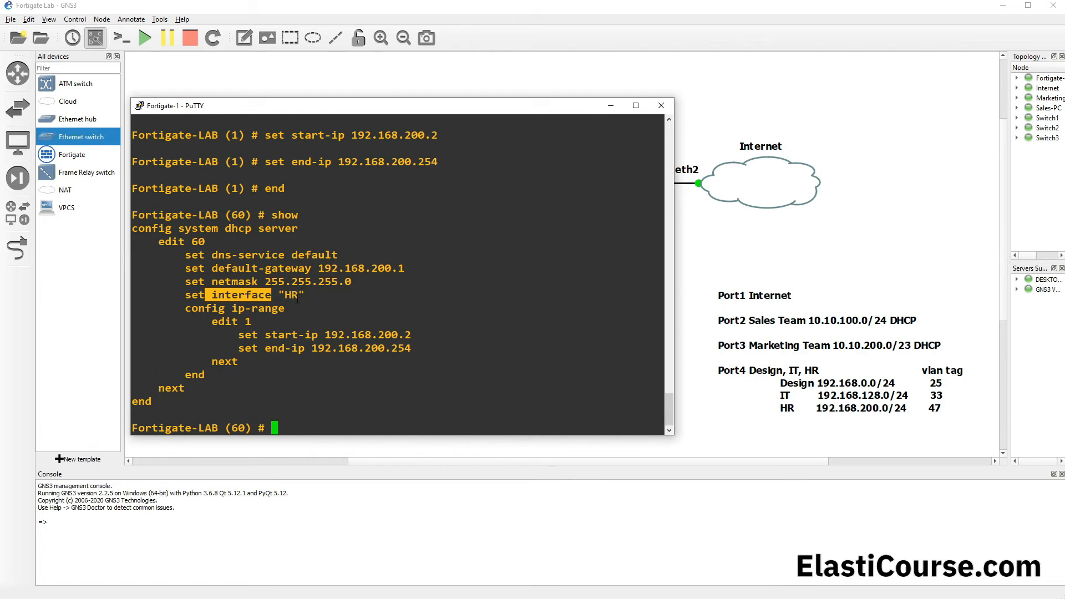
pyautogui.moveTo(183, 309); pyautogui.dragTo(240, 370)
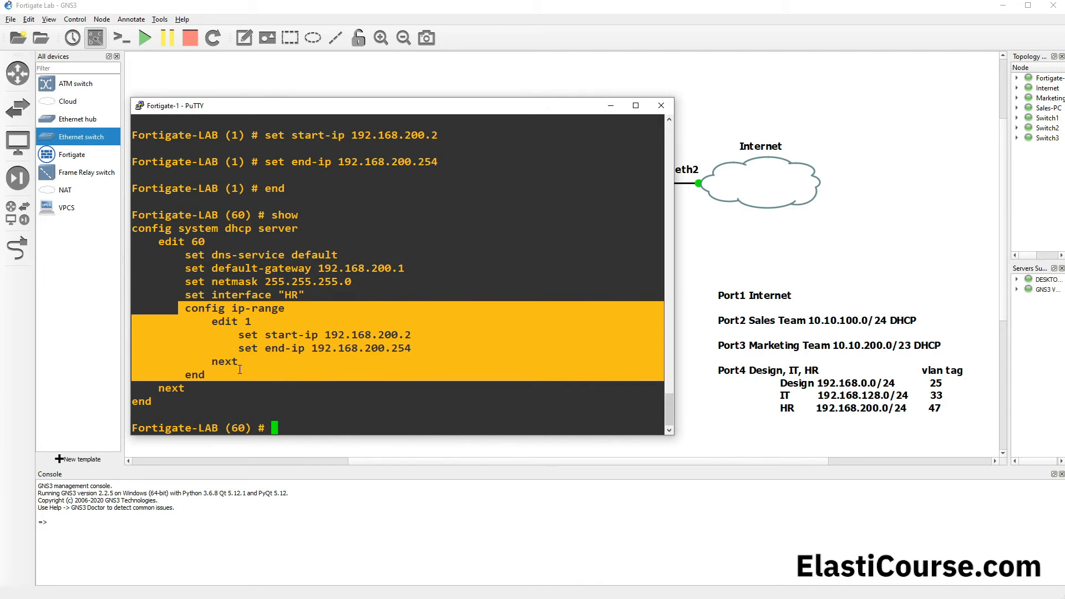
pyautogui.click(256, 391)
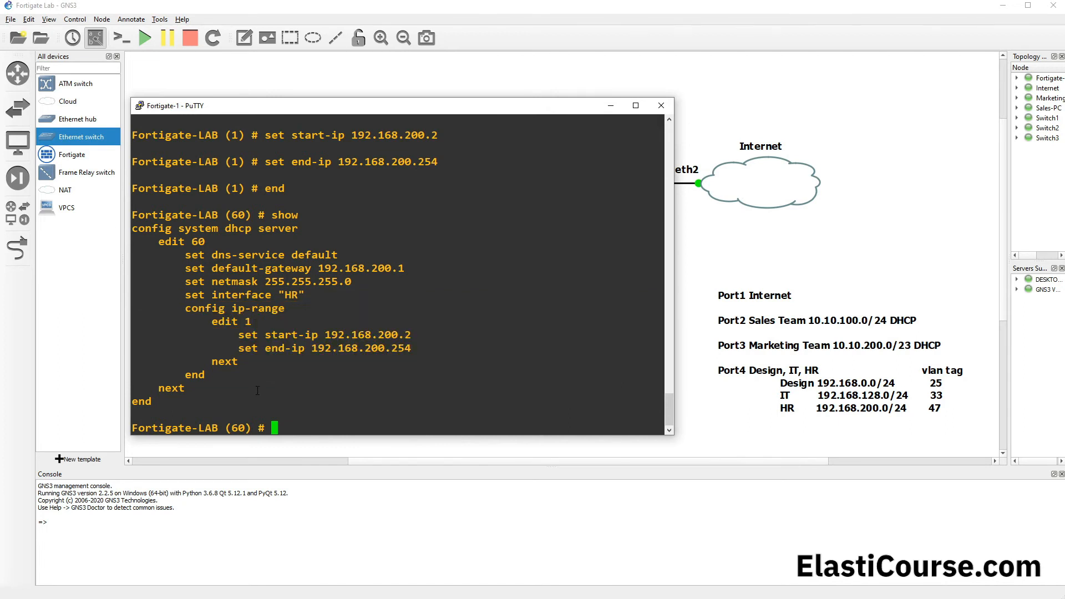
# Step: Save the HR DHCP server entry with "end" and minimize the FortiGate console to return to the topology
pyautogui.write('end')
pyautogui.press('Return')
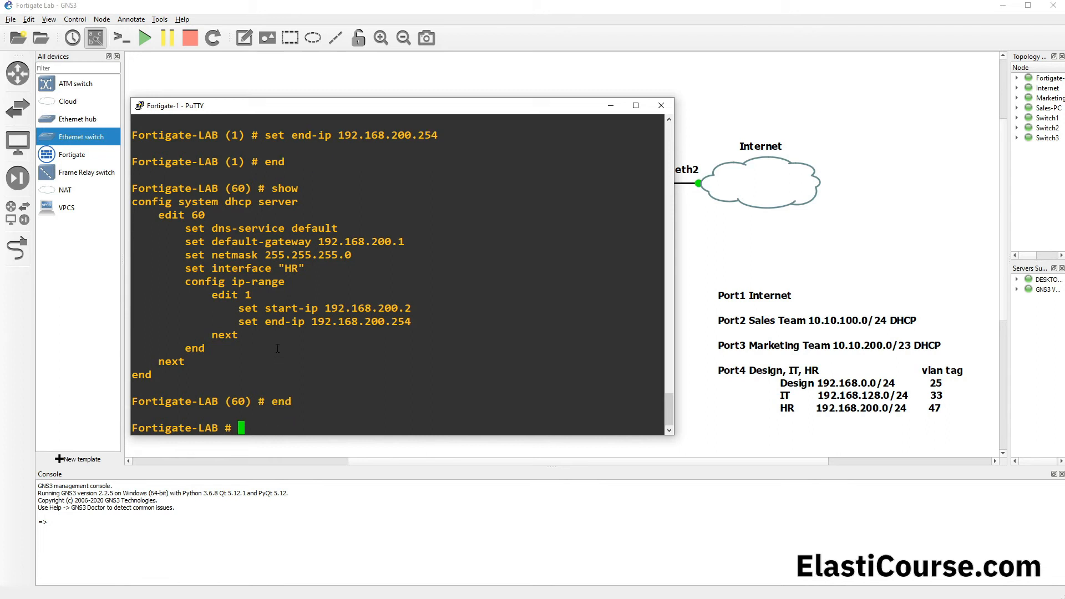
pyautogui.click(611, 106)
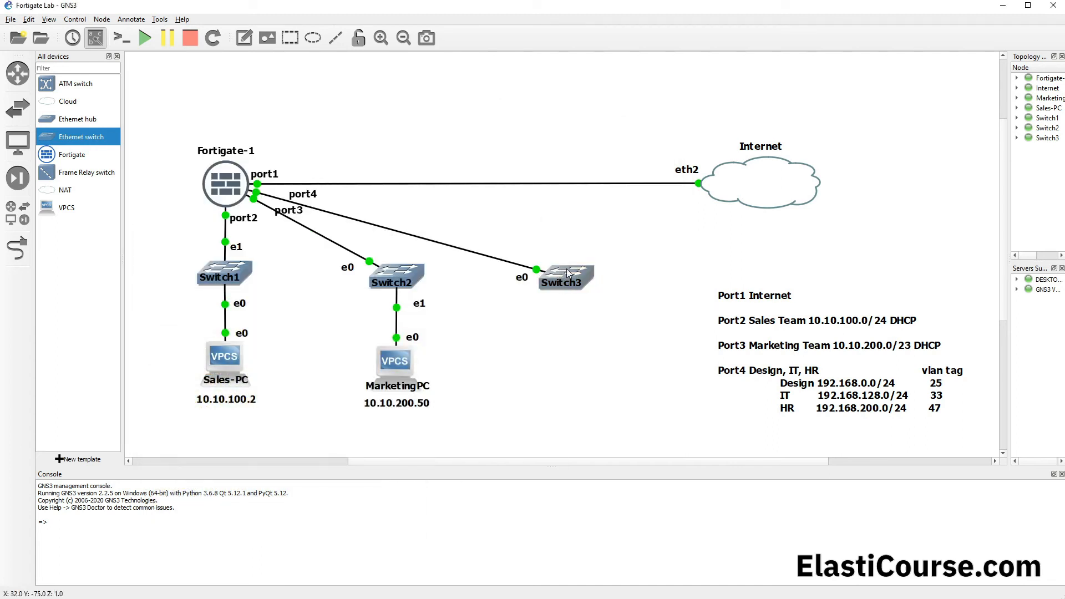
# Step: Open Switch3's node properties, examine the VLAN and type assigned to each port, and close them without changes
pyautogui.moveTo(568, 272)
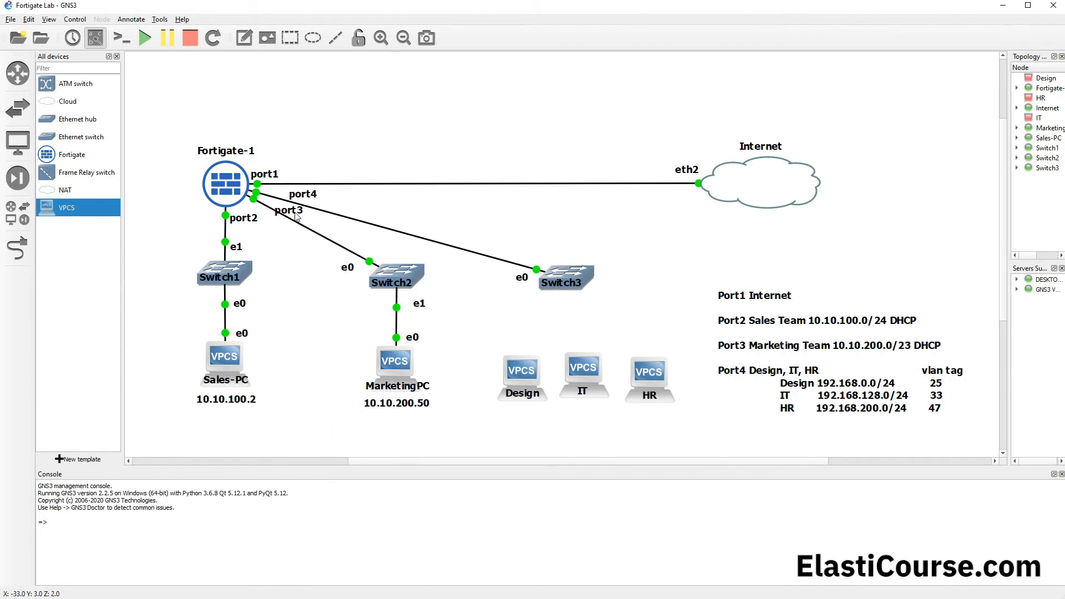
pyautogui.click(568, 281)
pyautogui.doubleClick(567, 279)
pyautogui.click(565, 323)
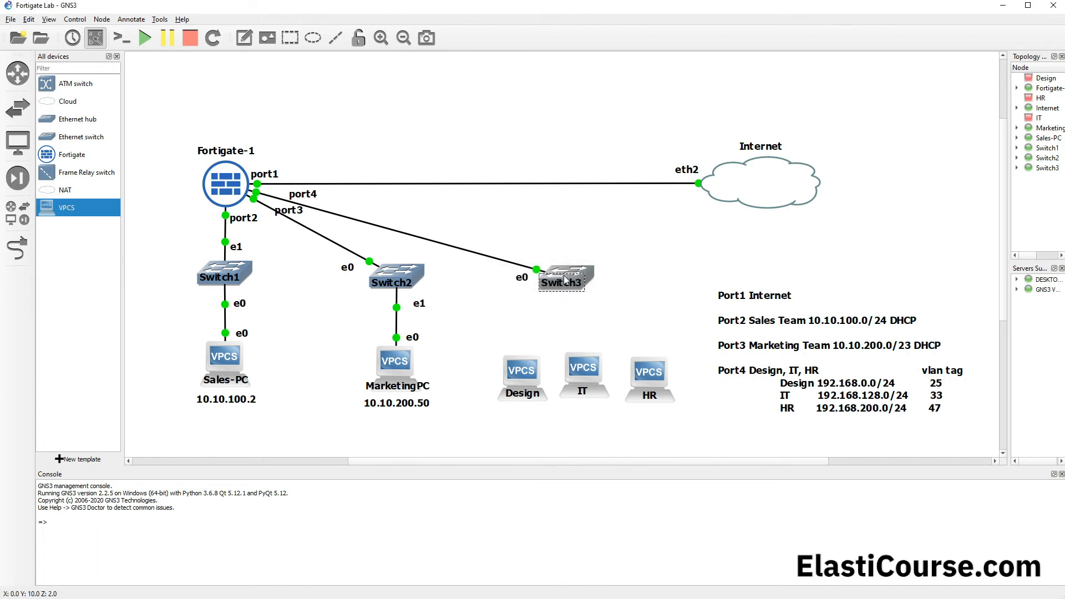
pyautogui.doubleClick(572, 276)
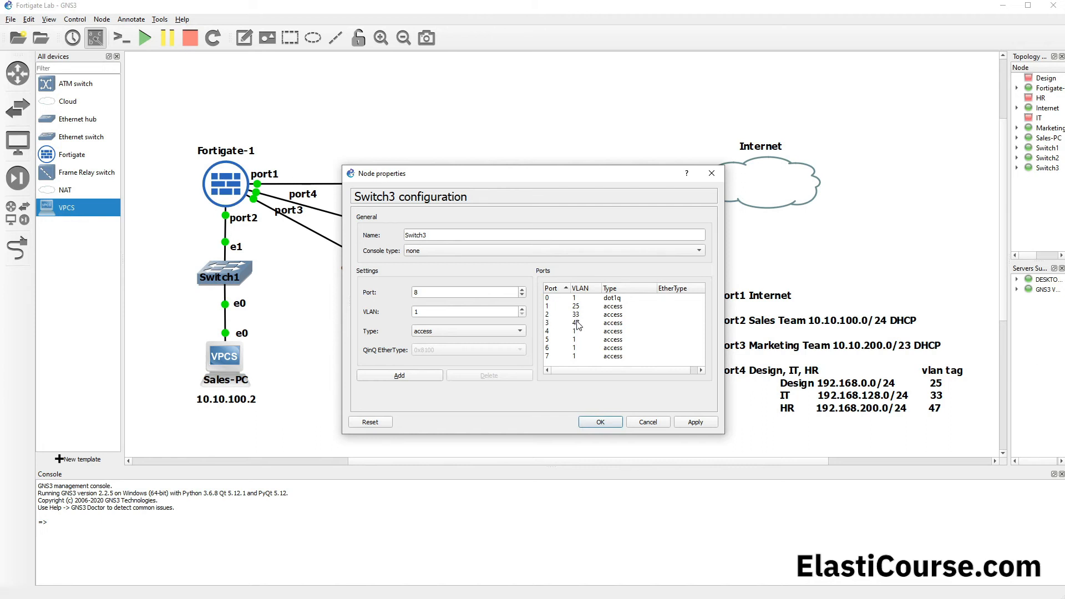
pyautogui.click(649, 424)
# Step: Link the Design PC to port Ethernet1 on Switch3
pyautogui.click(16, 248)
pyautogui.click(520, 382)
pyautogui.click(532, 386)
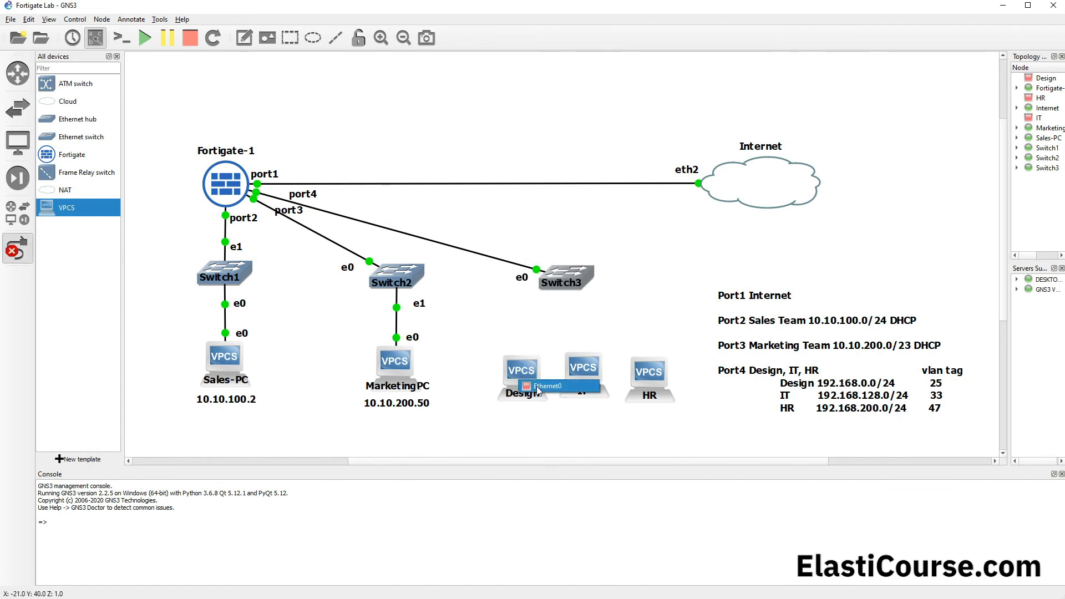
pyautogui.click(559, 281)
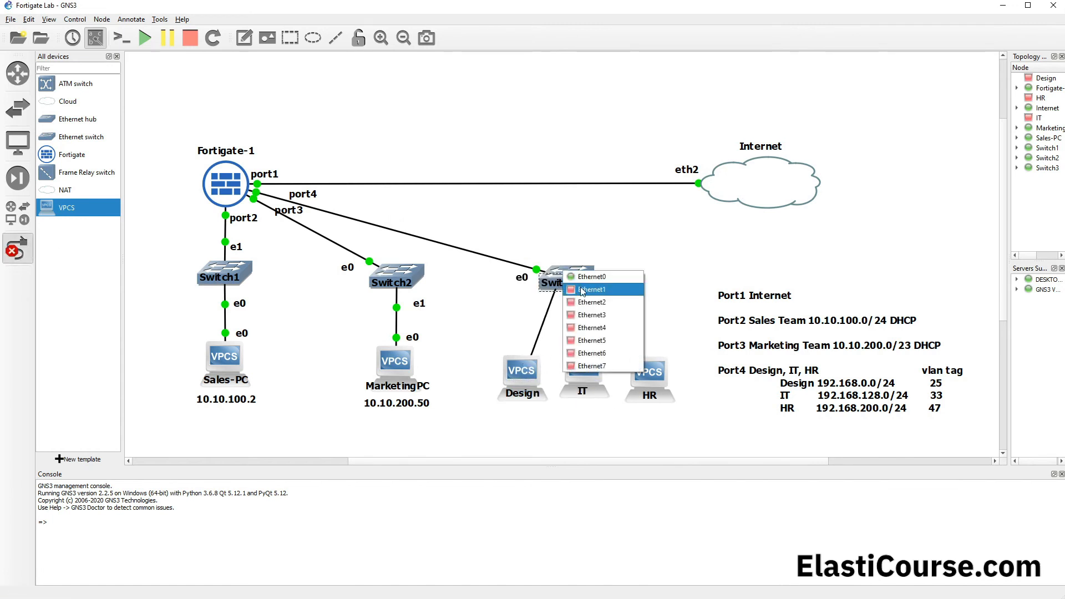
pyautogui.click(579, 290)
# Step: Link the IT PC's Ethernet0 to port Ethernet2 on Switch3
pyautogui.click(581, 367)
pyautogui.click(593, 371)
pyautogui.click(589, 284)
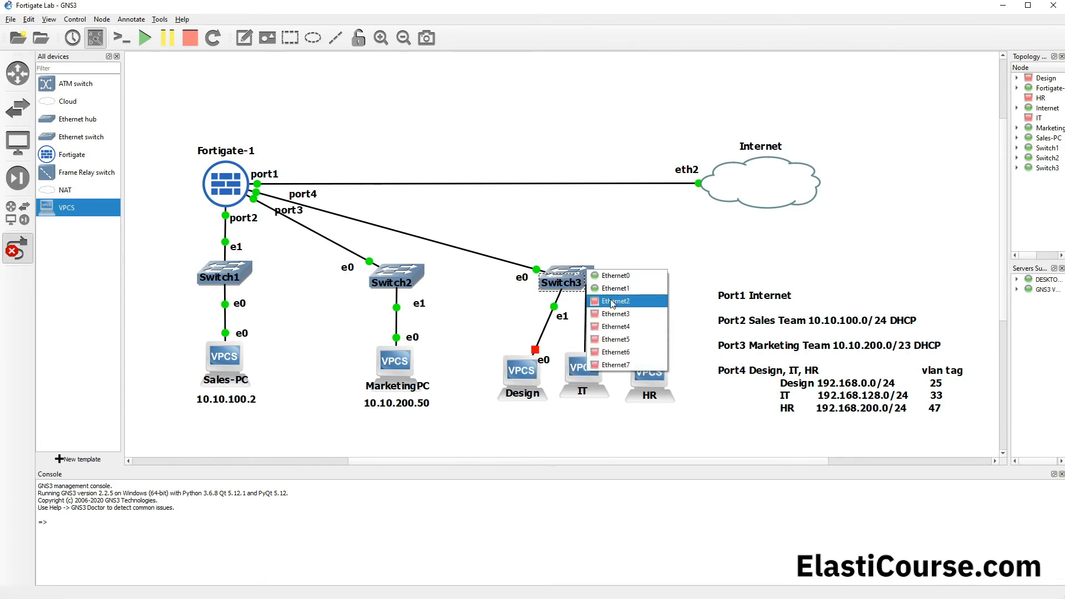
pyautogui.click(611, 305)
# Step: Link the HR PC's Ethernet0 to port Ethernet3 on Switch3
pyautogui.click(650, 362)
pyautogui.click(705, 369)
pyautogui.click(586, 273)
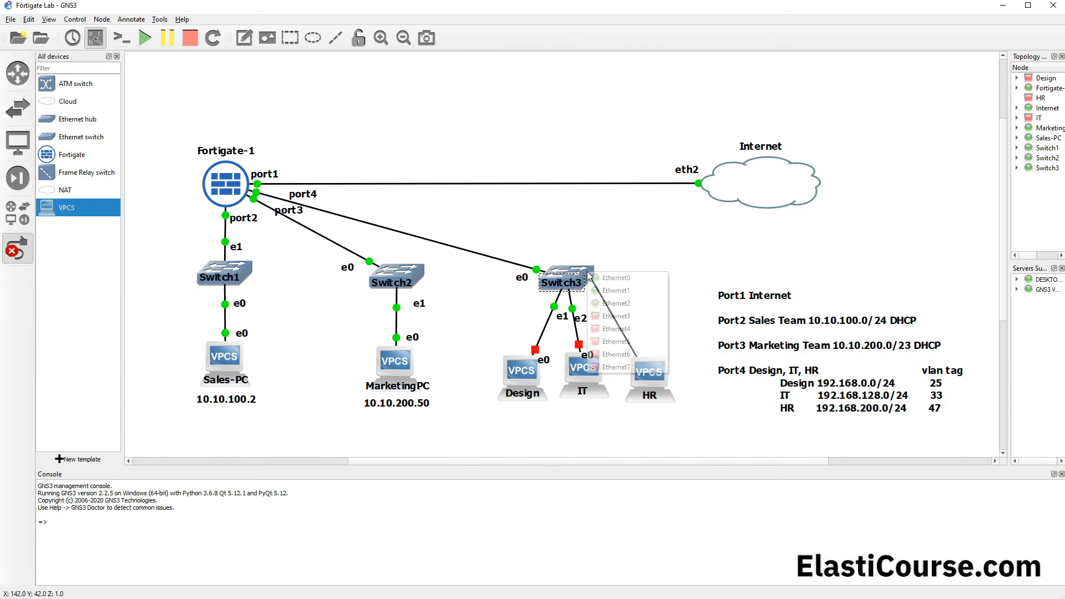
pyautogui.click(633, 316)
# Step: Select the Design, IT and HR PCs together and start all three
pyautogui.moveTo(685, 369); pyautogui.dragTo(501, 410)
pyautogui.rightClick(524, 375)
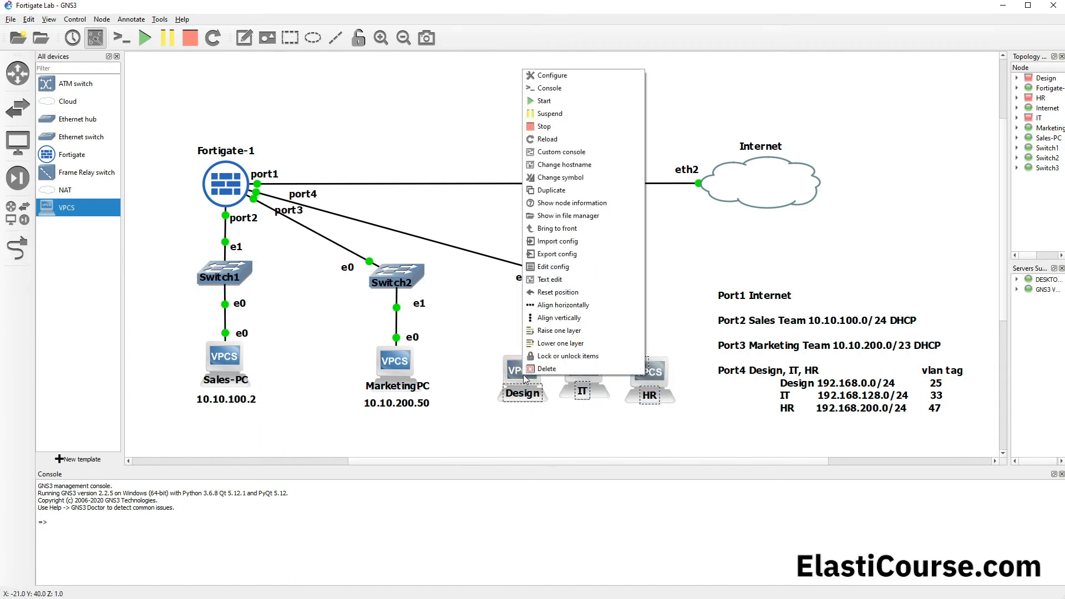
pyautogui.click(551, 102)
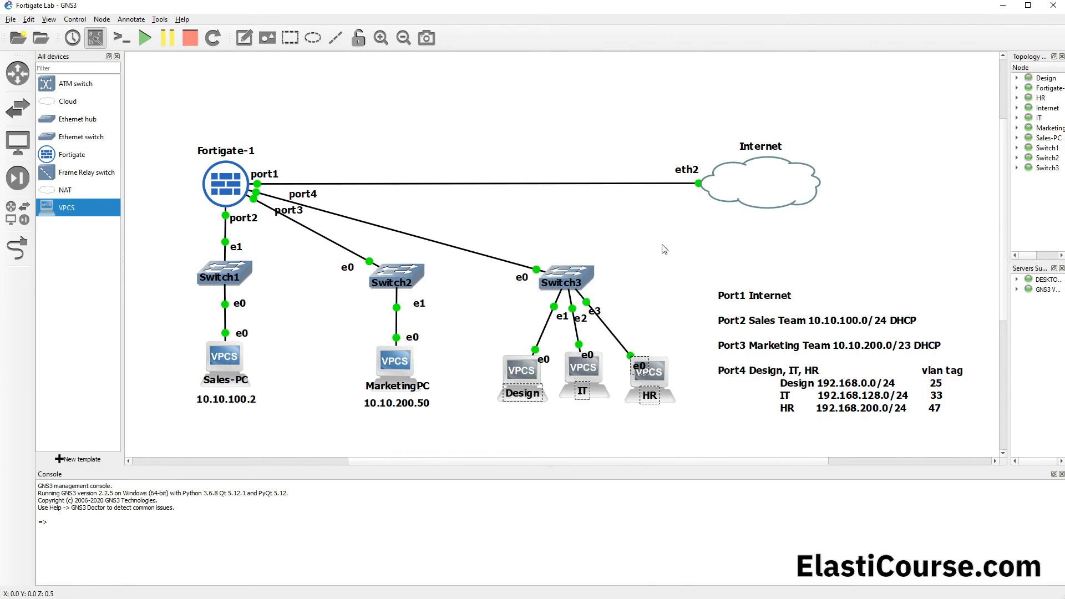
pyautogui.click(666, 271)
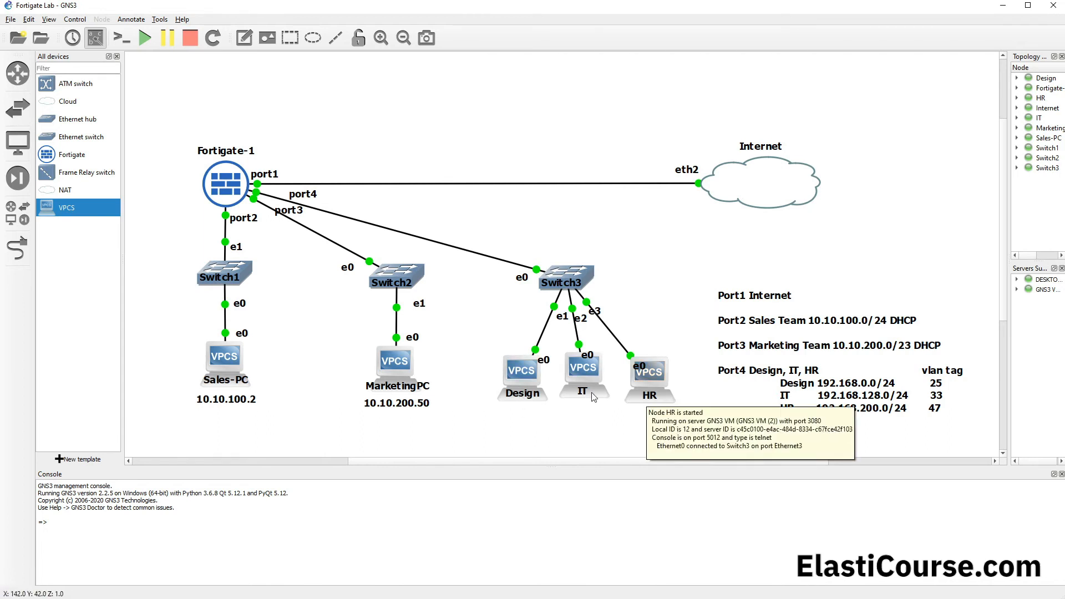
# Step: Open the Design PC's console and request an IP address with "dhcp"
pyautogui.doubleClick(525, 375)
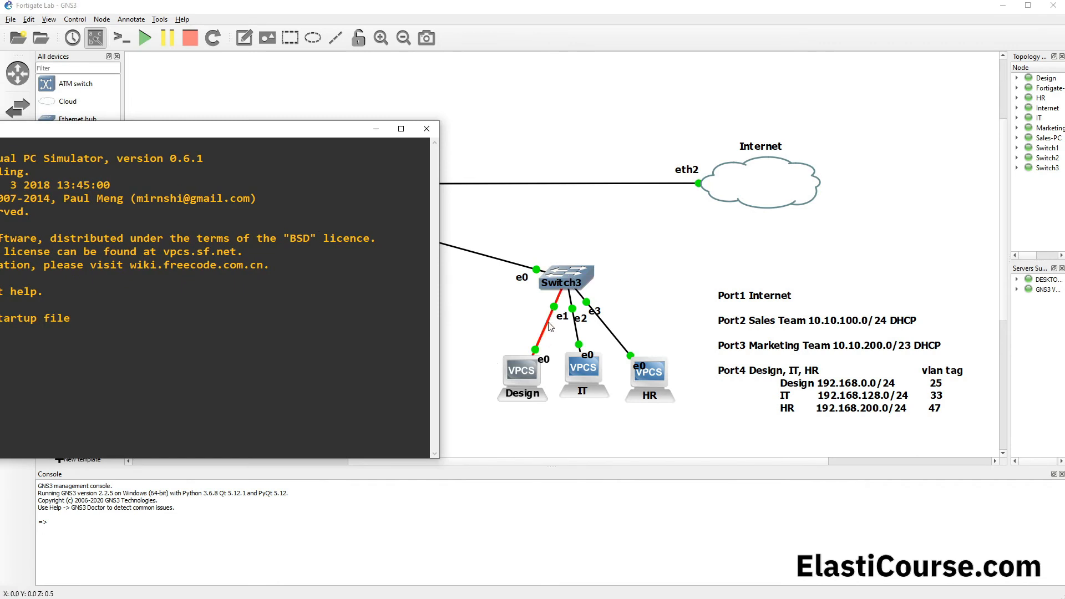
pyautogui.click(377, 129)
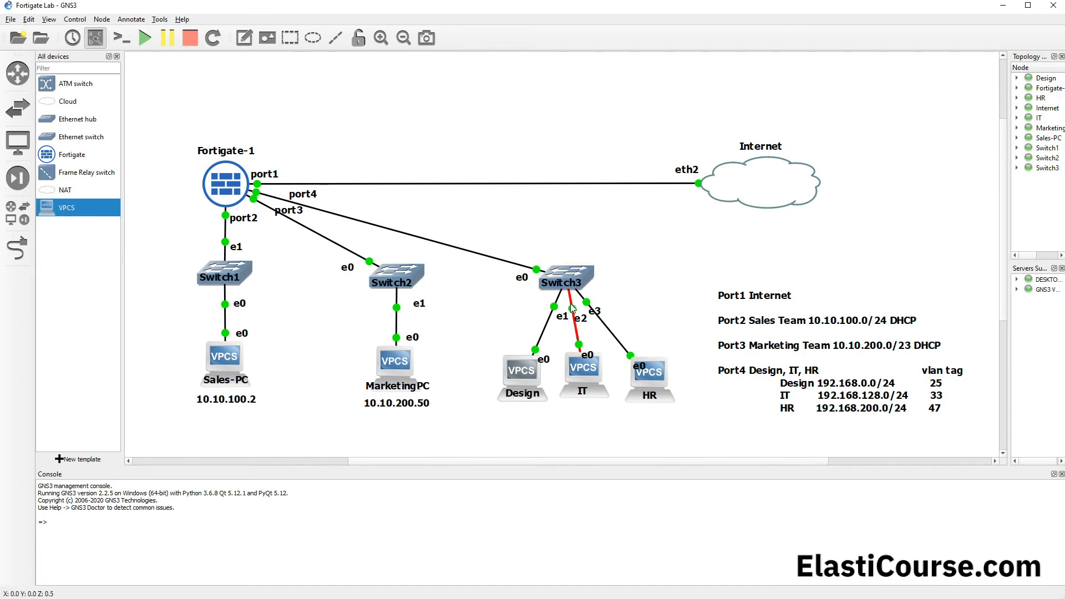
pyautogui.moveTo(169, 598)
pyautogui.click(272, 579)
pyautogui.moveTo(216, 133); pyautogui.dragTo(557, 121)
pyautogui.write('dhcp')
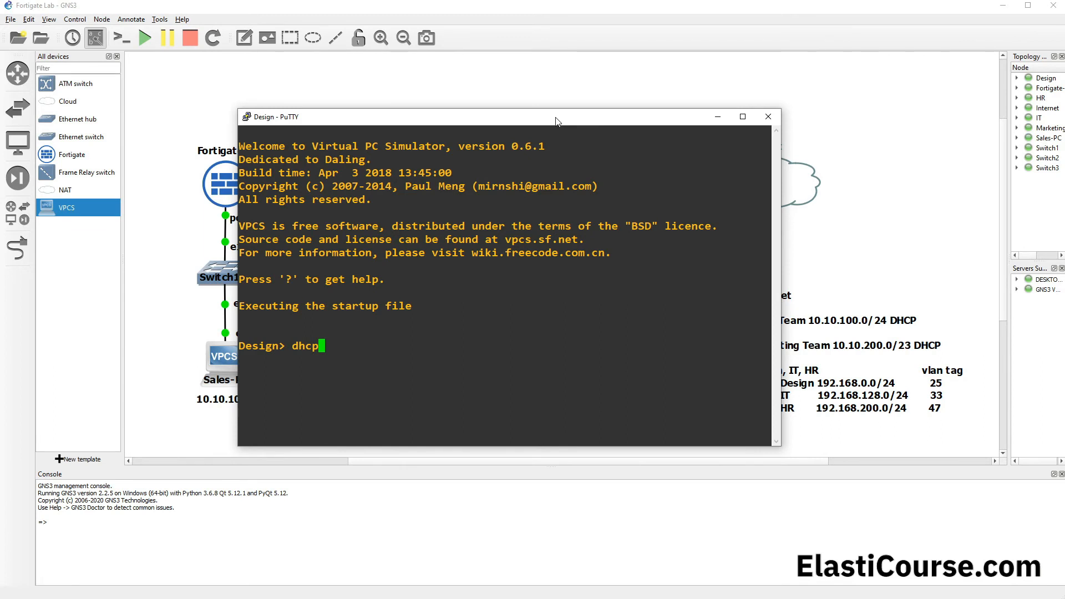
pyautogui.press('Return')
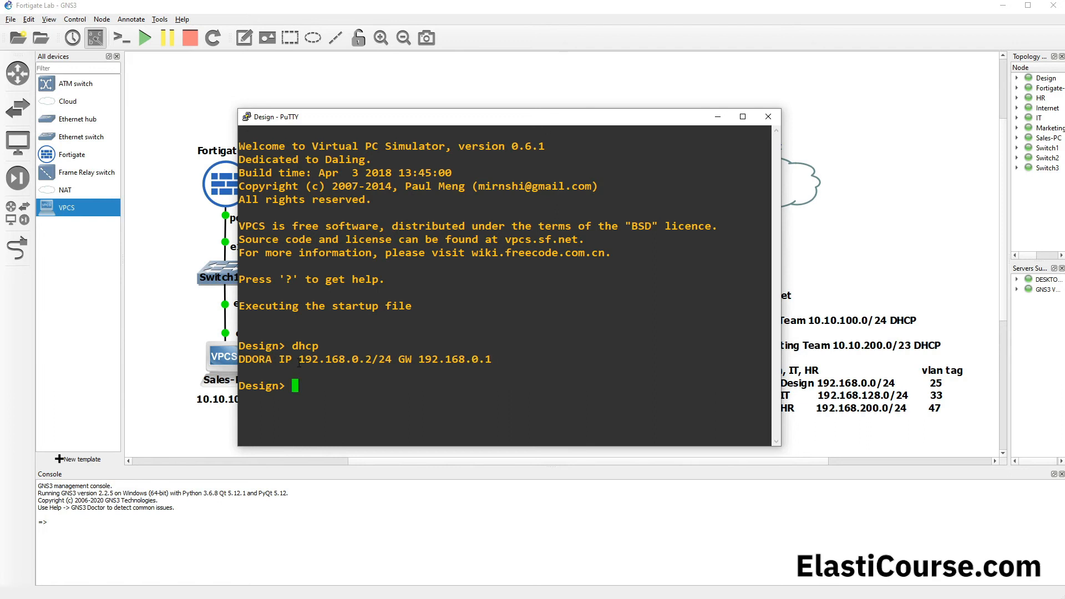
pyautogui.moveTo(523, 121); pyautogui.dragTo(401, 71)
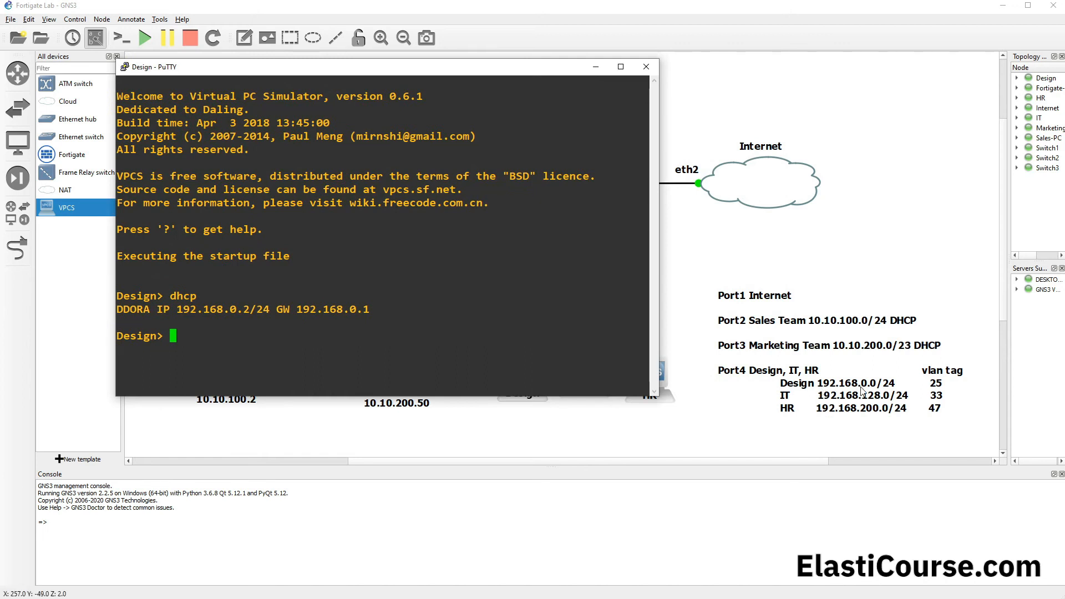
# Step: Request an IP address with "dhcp" in the IT PC's console, check the assigned address and minimize the console
pyautogui.click(571, 429)
pyautogui.doubleClick(590, 372)
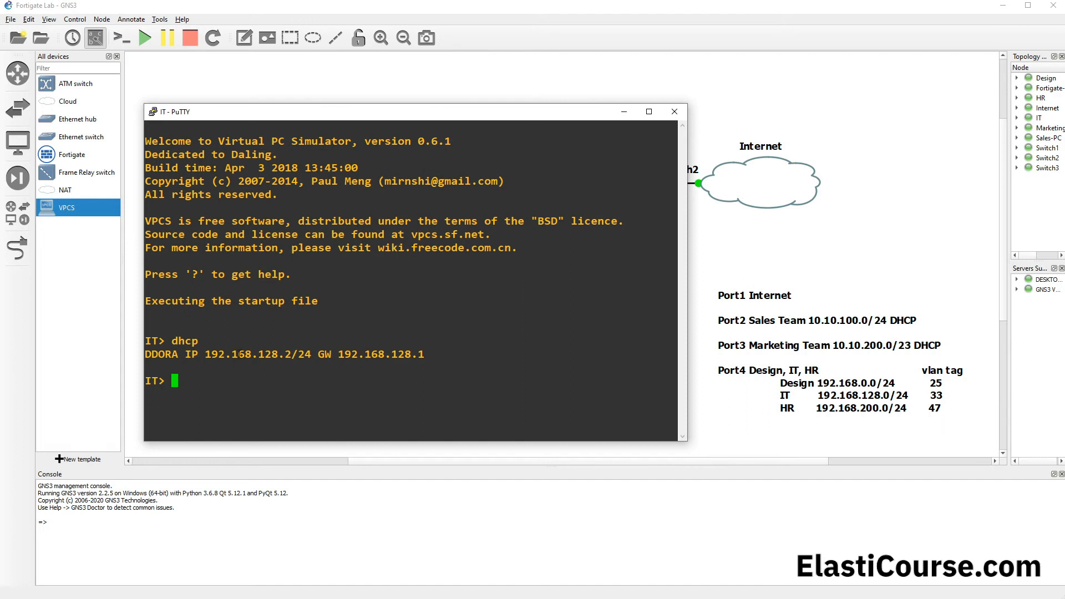
pyautogui.moveTo(204, 353); pyautogui.dragTo(295, 354)
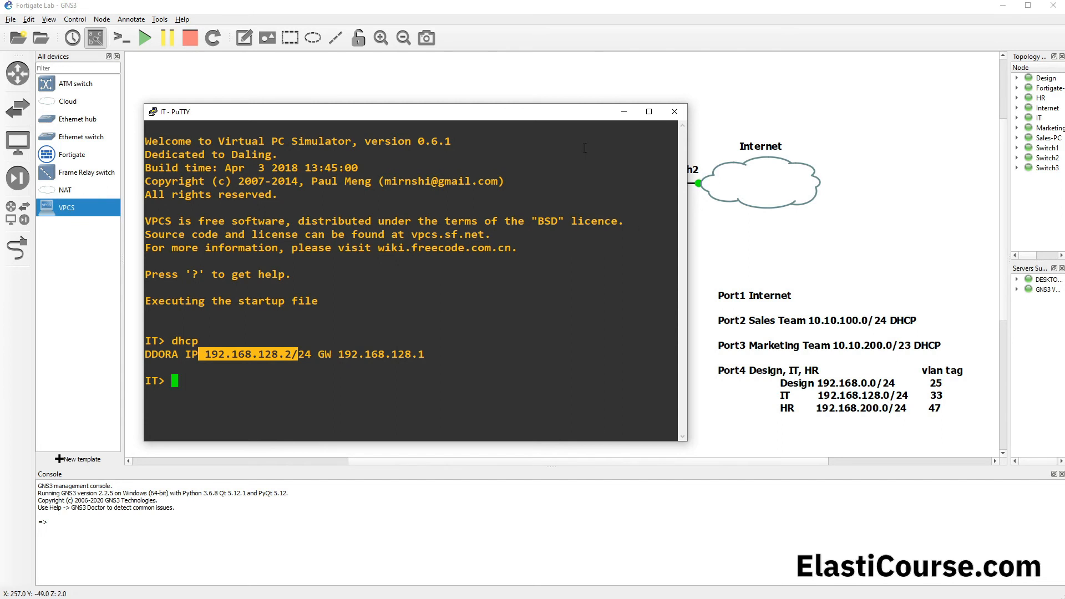
pyautogui.click(627, 116)
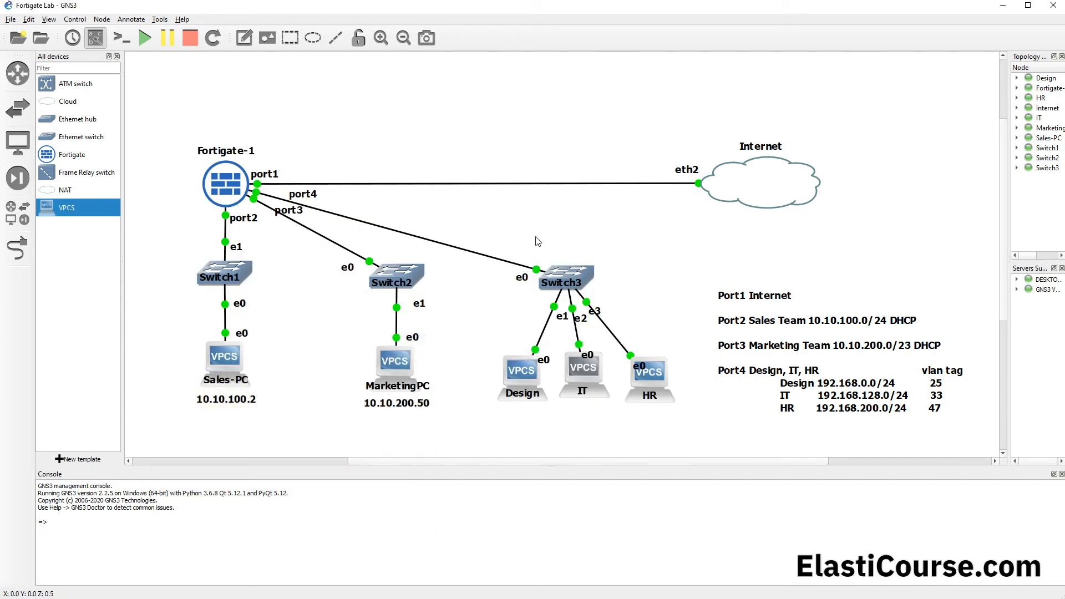
# Step: Request an IP address with "dhcp" in the HR PC's console and check the assigned address
pyautogui.doubleClick(653, 371)
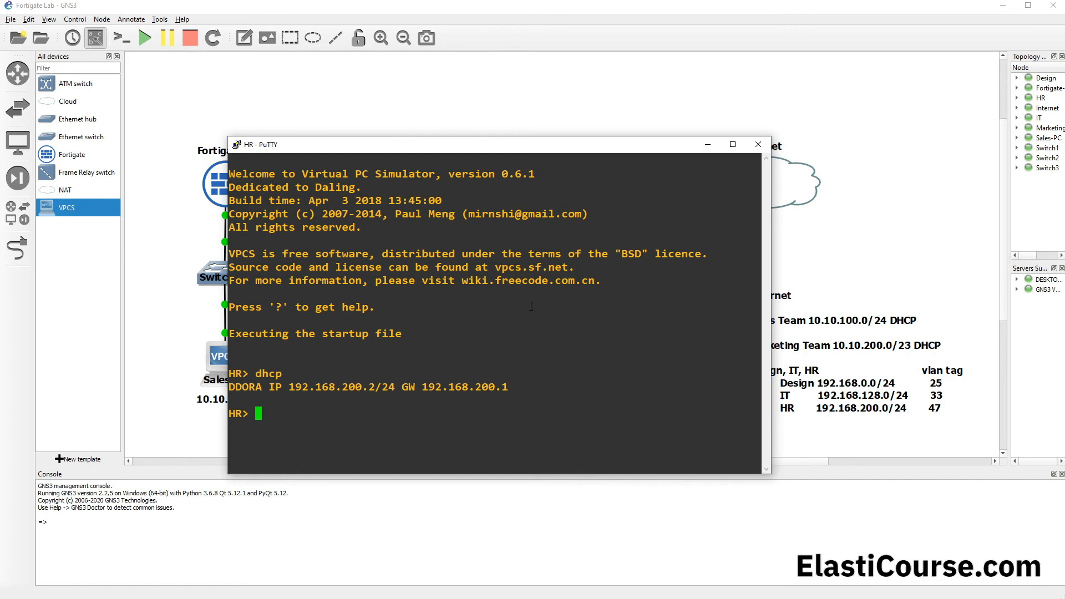
pyautogui.moveTo(289, 382); pyautogui.dragTo(372, 384)
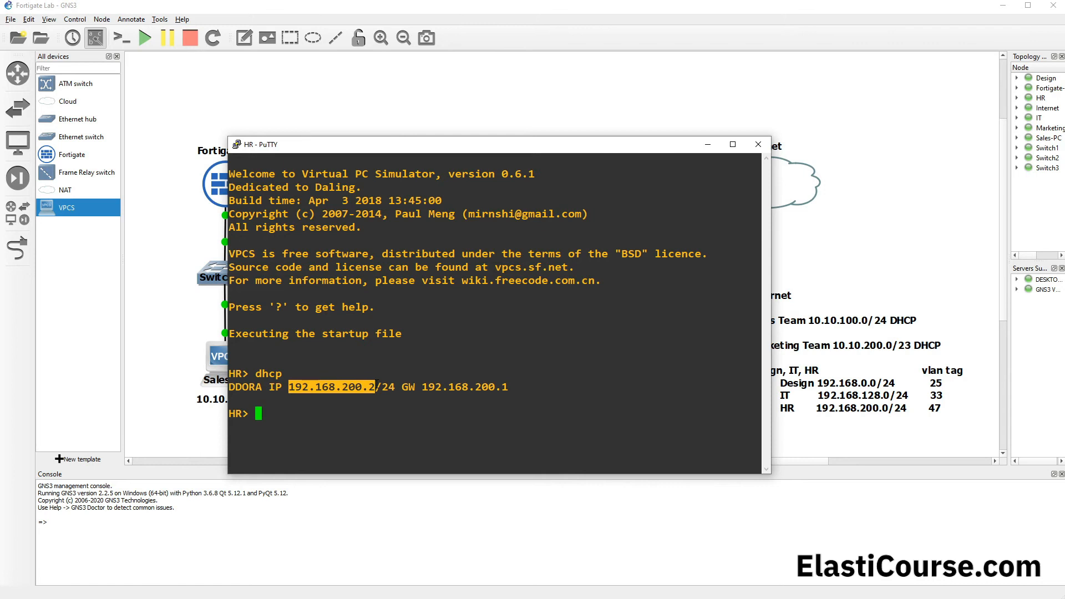
pyautogui.click(441, 109)
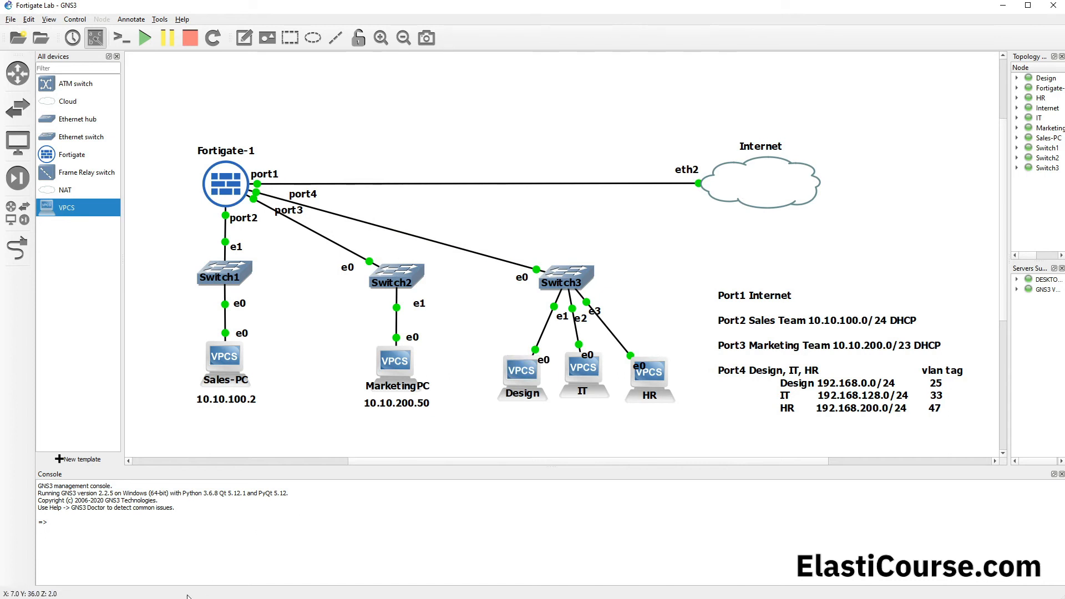
# Step: Return to the Design PC's console, ping the IT PC with "ping 192.168.128.2" and stop the ping
pyautogui.moveTo(188, 594)
pyautogui.click(166, 577)
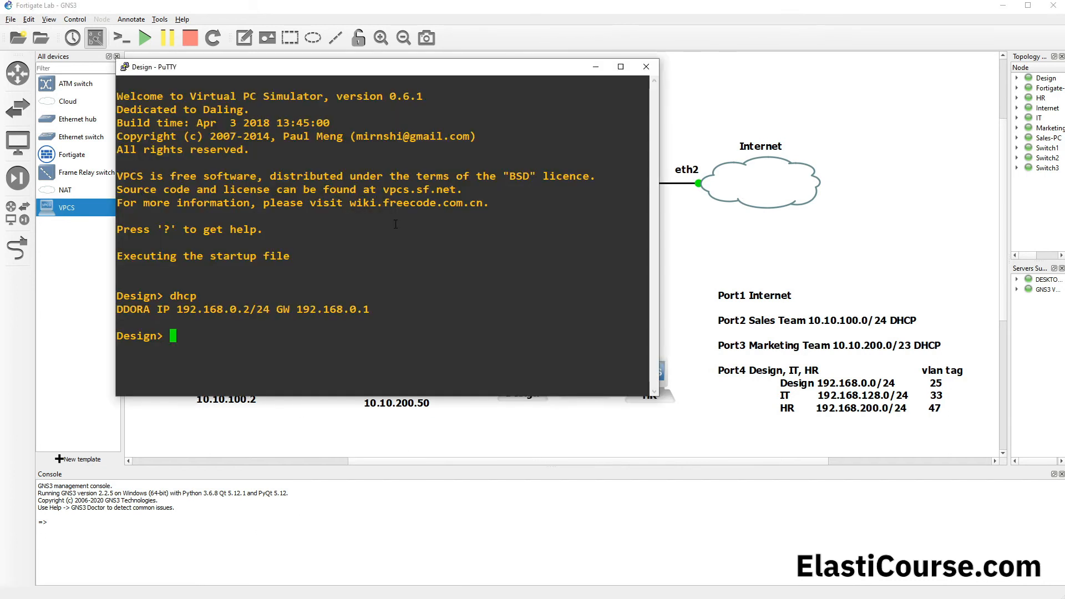
pyautogui.write('ping 192.168.128.2')
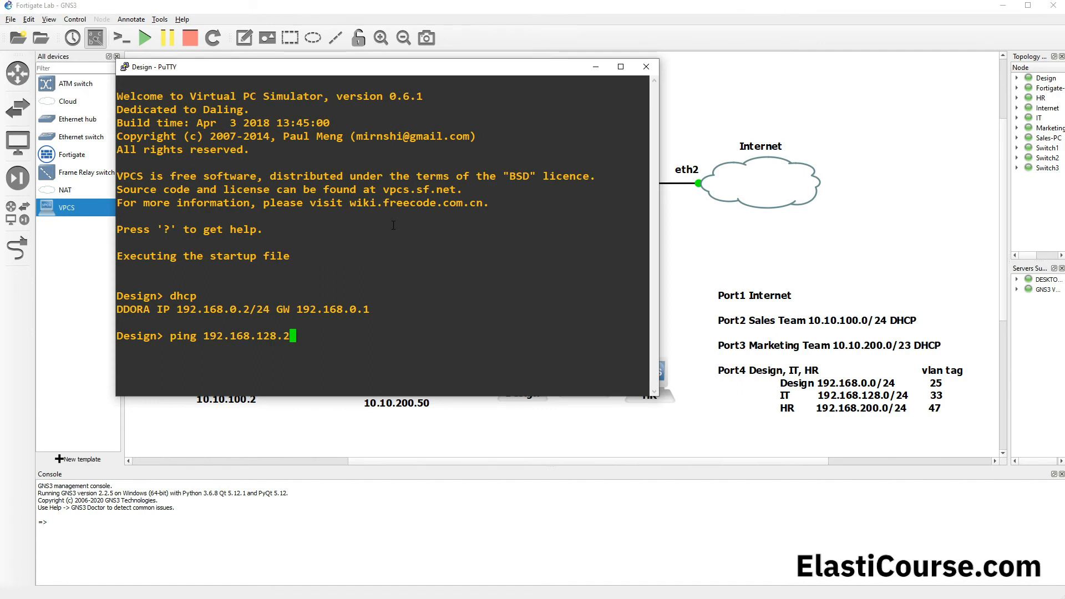
pyautogui.press('Return')
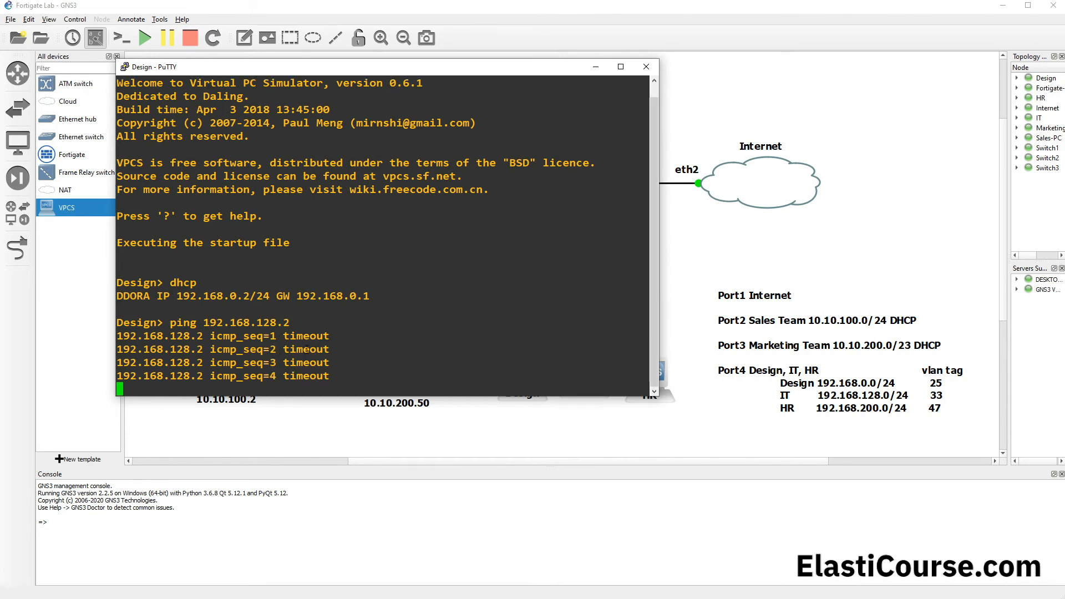
pyautogui.hotkey('ctrl', 'c')
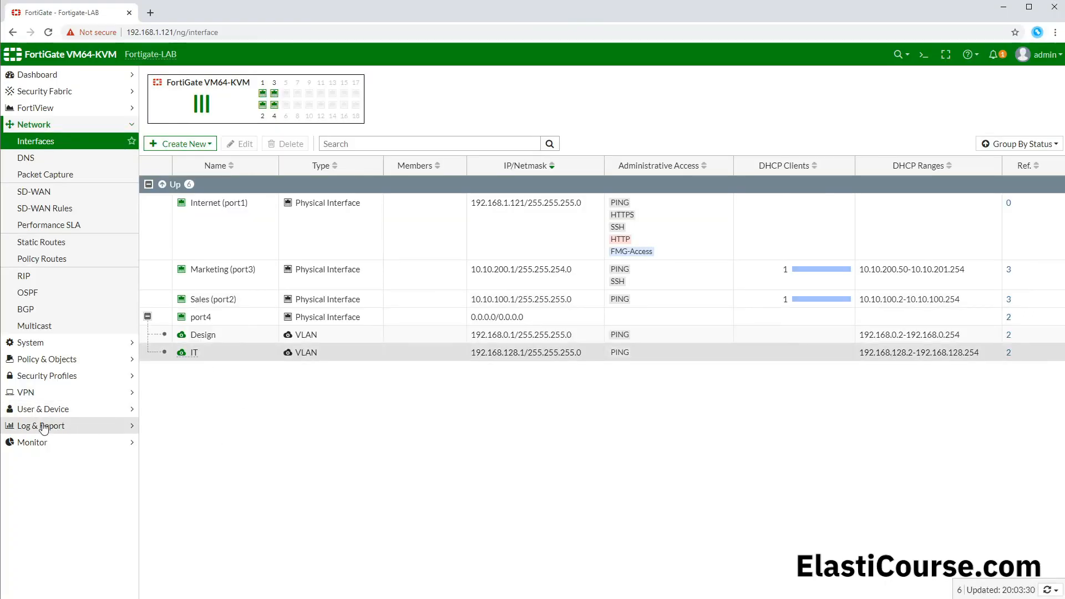
# Step: Open the Forward Traffic log in the FortiGate web interface and examine the source and destination interfaces of the 20:20:02 ping entry
pyautogui.click(44, 426)
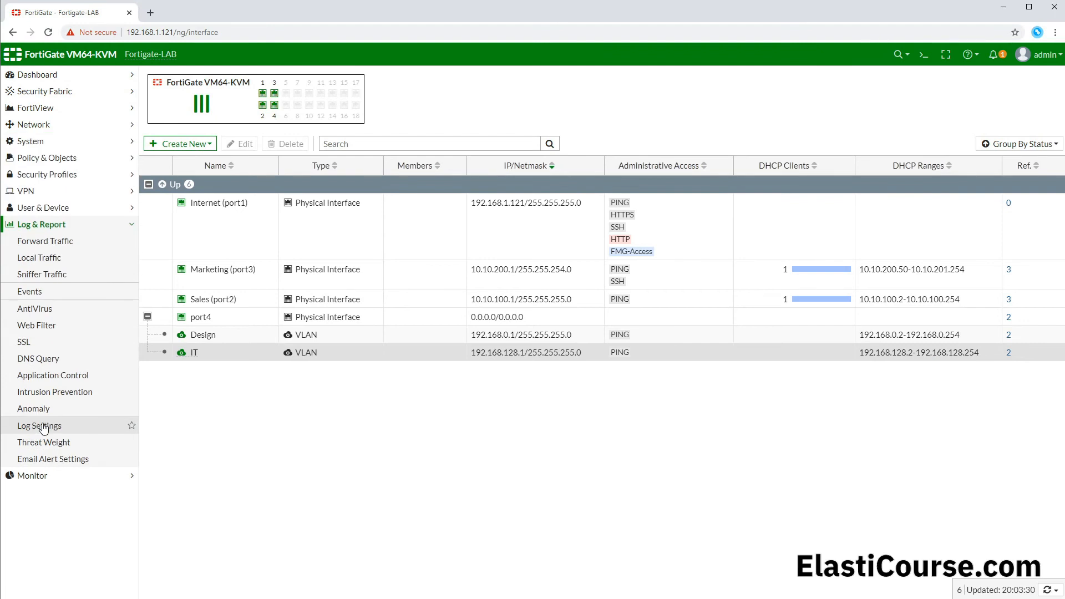
pyautogui.click(62, 245)
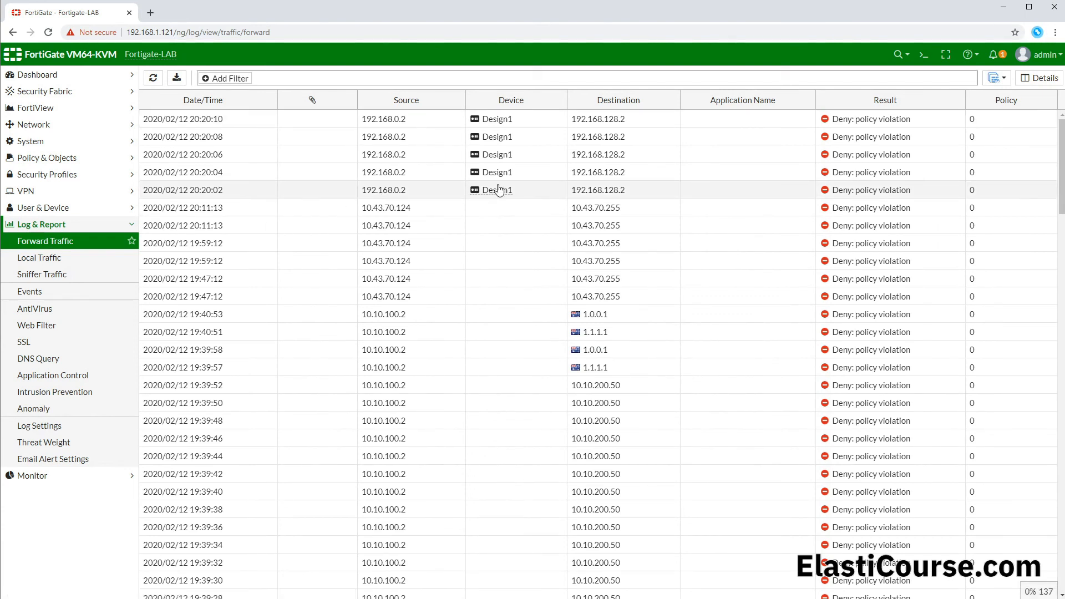
pyautogui.moveTo(509, 194)
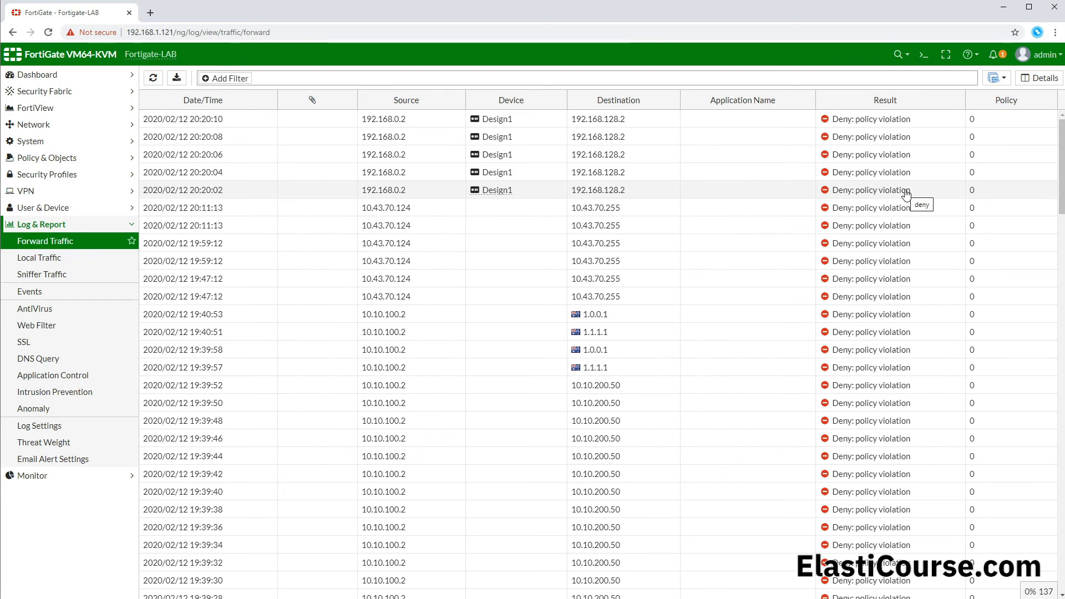
pyautogui.doubleClick(798, 194)
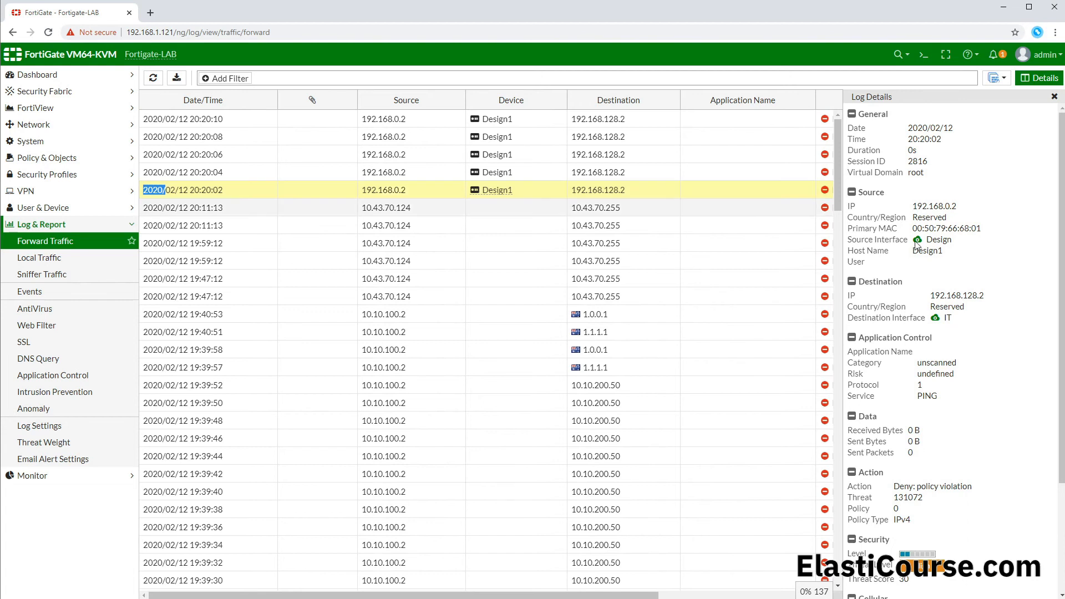
pyautogui.moveTo(926, 239); pyautogui.dragTo(949, 240)
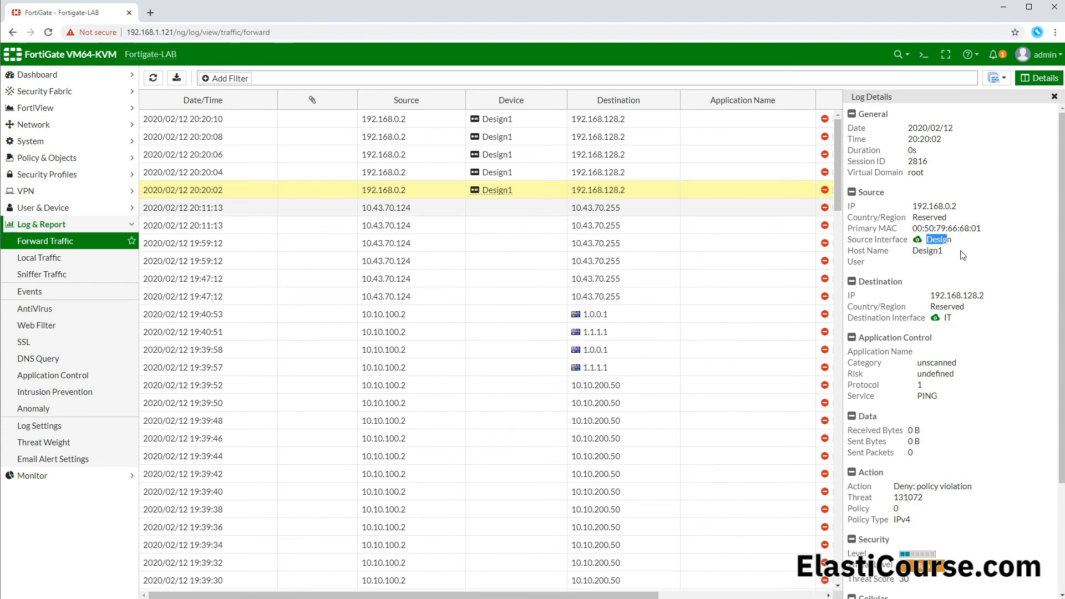
pyautogui.moveTo(954, 318); pyautogui.dragTo(945, 322)
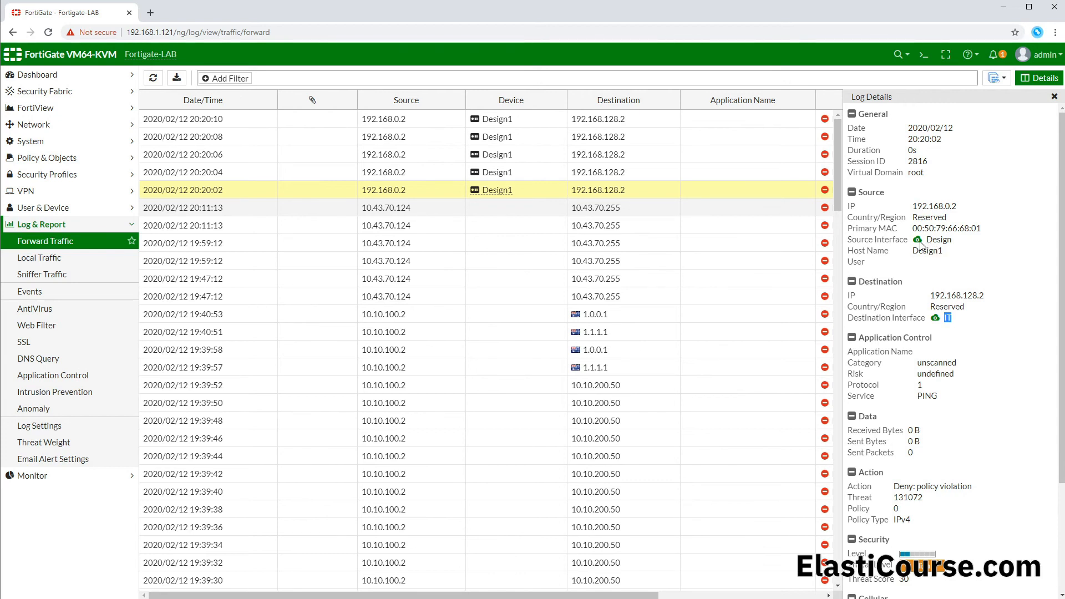
# Step: Display the IPv4 policies by sequence and examine their source and destination interfaces
pyautogui.click(78, 159)
pyautogui.click(45, 178)
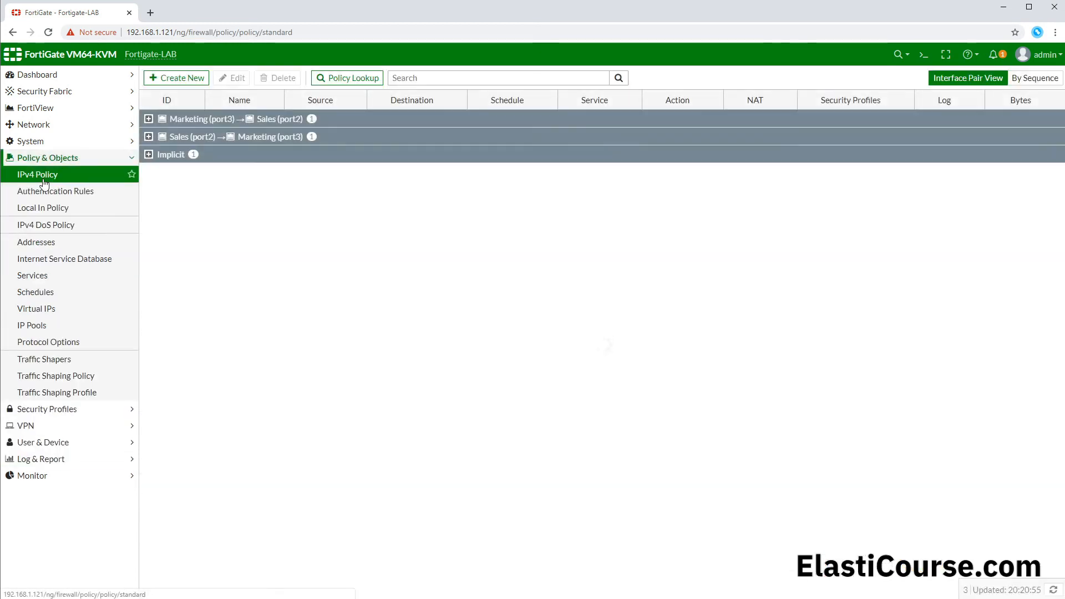
pyautogui.click(1035, 77)
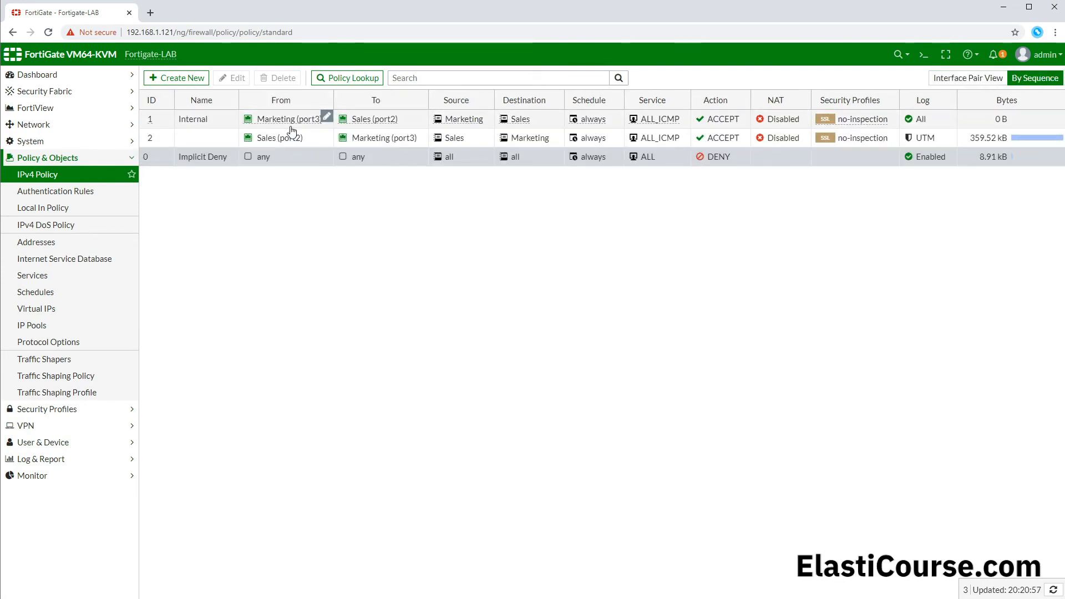
# Step: Start a new IPv4 policy with IT as the incoming interface
pyautogui.click(171, 79)
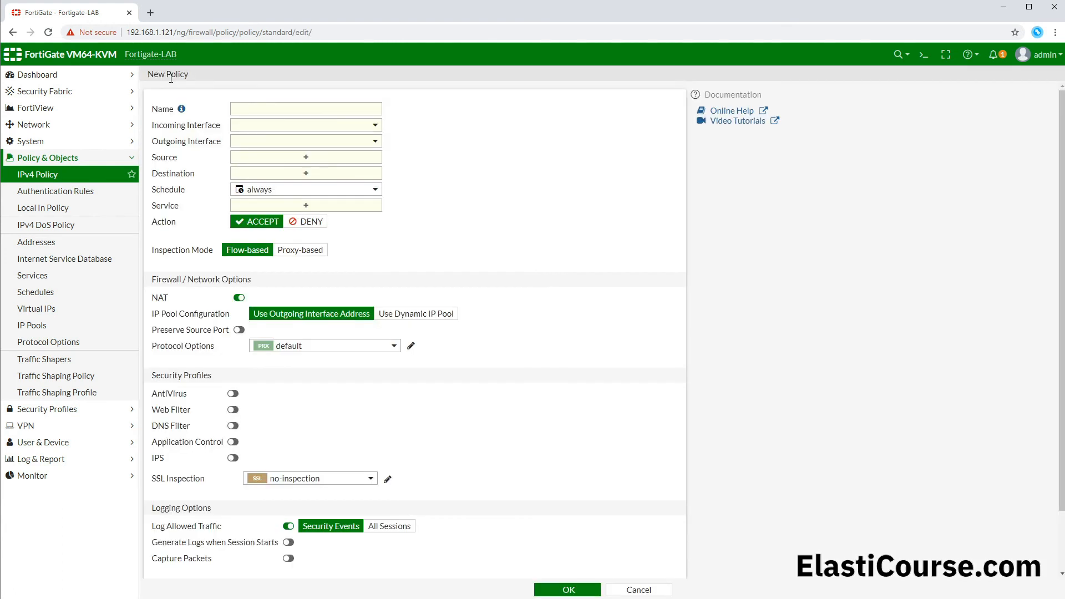
pyautogui.click(303, 131)
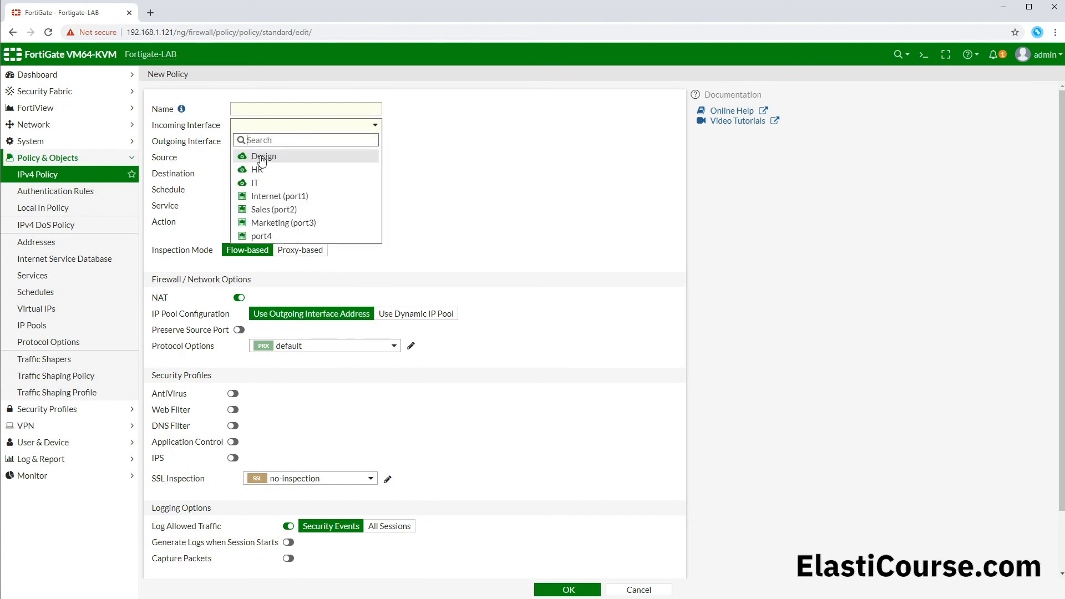
pyautogui.click(269, 185)
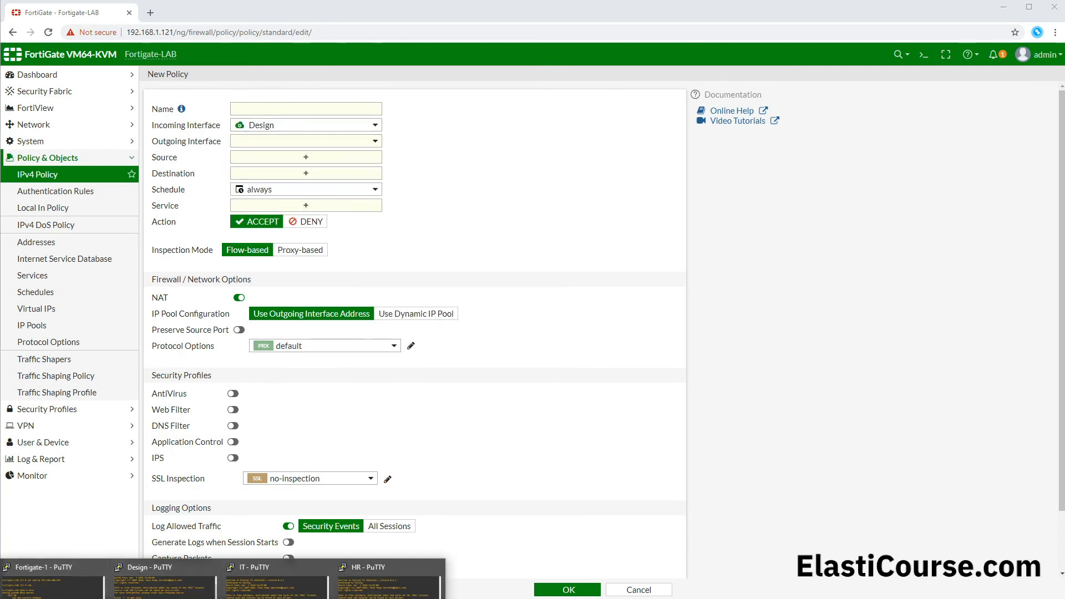
# Step: Switch to the Fortigate-1 console, enter "config firewall policy" and display the existing policies with "show"
pyautogui.click(52, 579)
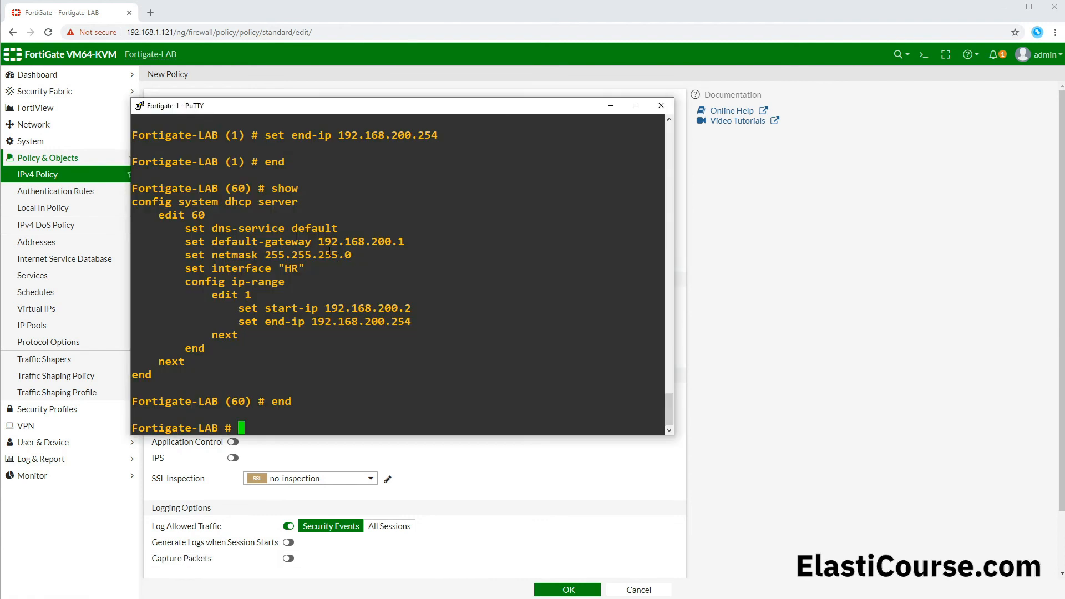
pyautogui.write('config firewall policy')
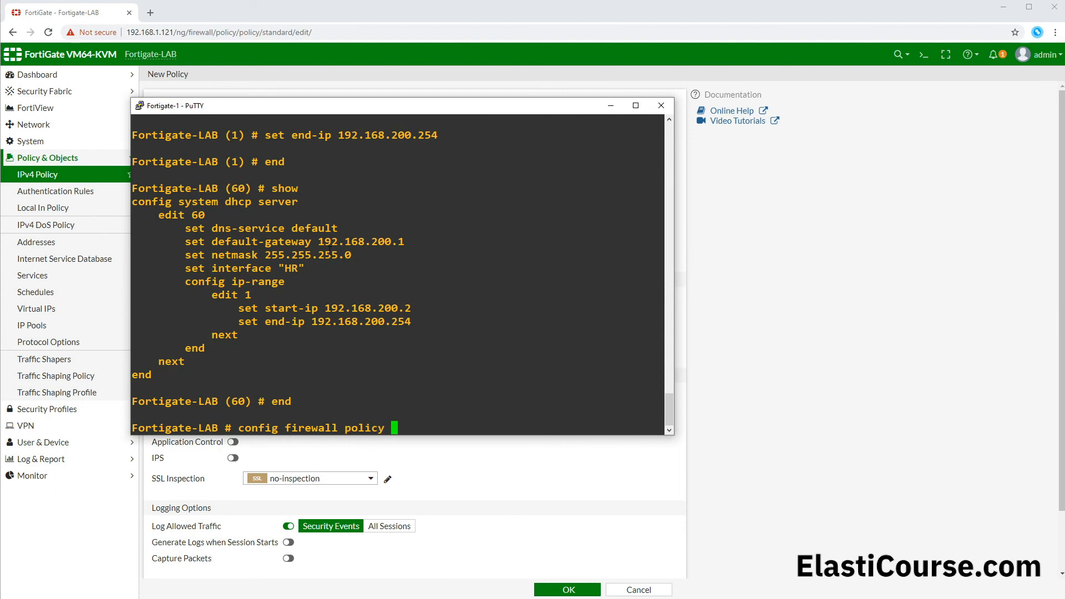
pyautogui.press('Return')
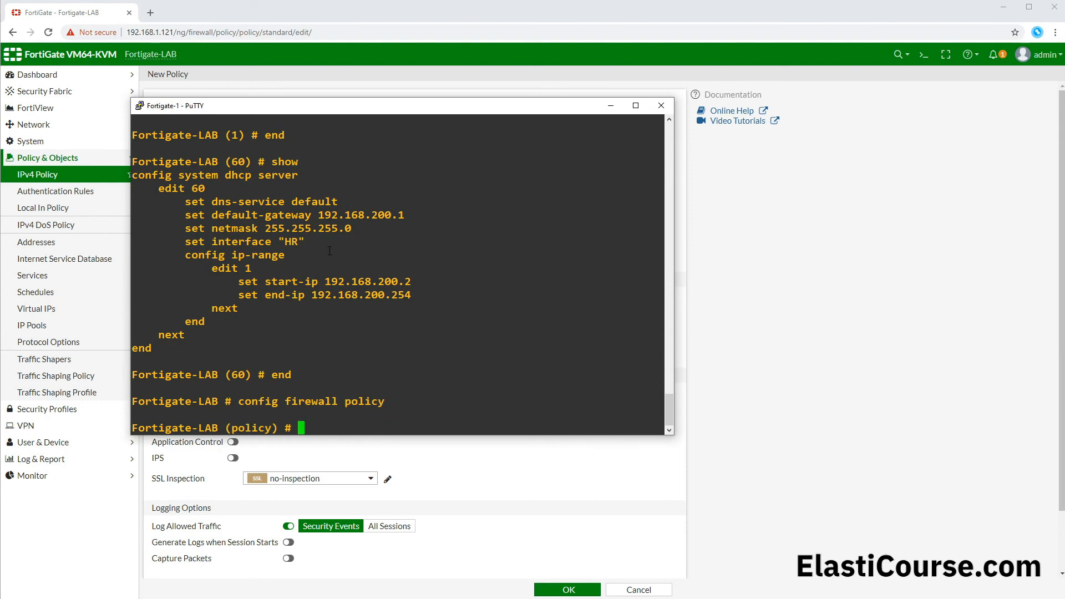
pyautogui.write('show')
pyautogui.press('Return')
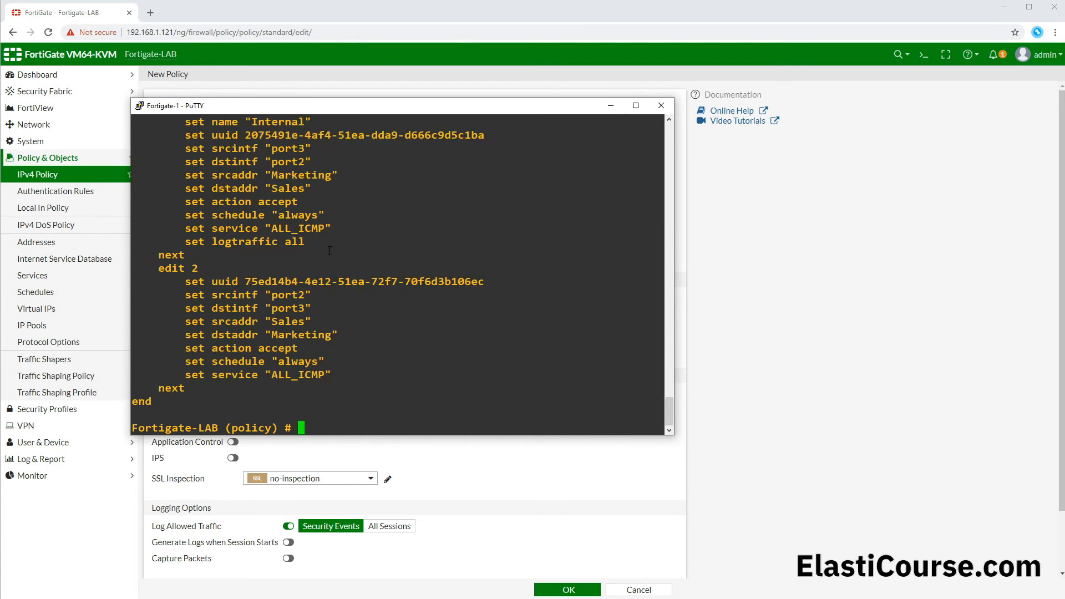
# Step: Add a new firewall policy entry with ID 3 in the Fortigate-1 console using "edit 3"
pyautogui.scroll(8, 330, 250)
pyautogui.scroll(-4, 215, 280)
pyautogui.moveTo(202, 269); pyautogui.dragTo(173, 274)
pyautogui.scroll(-4, 162, 274)
pyautogui.click(356, 411)
pyautogui.write('edit 3')
pyautogui.press('Return')
# Step: Set both the source interface and destination interface of policy 3 to Design, IT and HR
pyautogui.write('set sr')
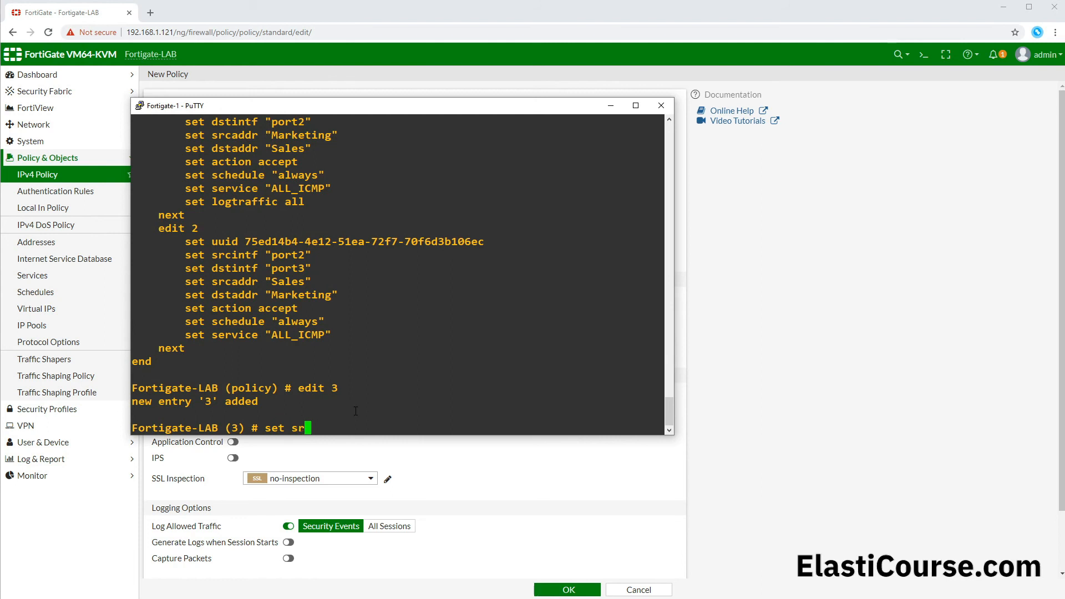
pyautogui.press('Tab')
pyautogui.write('Design IT HR')
pyautogui.press('Return')
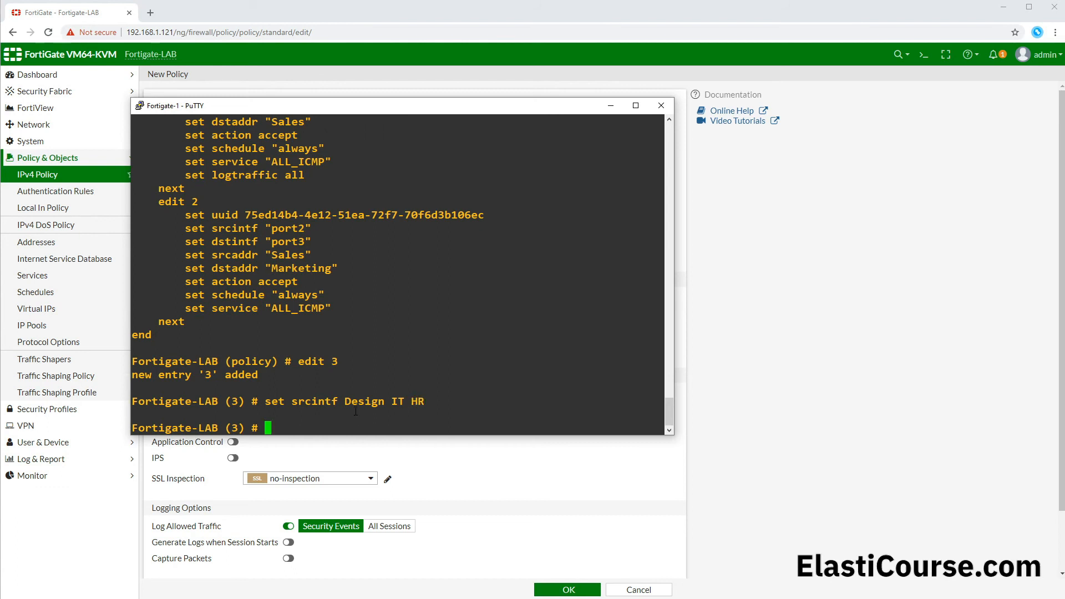
pyautogui.write('set dstintf')
pyautogui.write('Design IT HR')
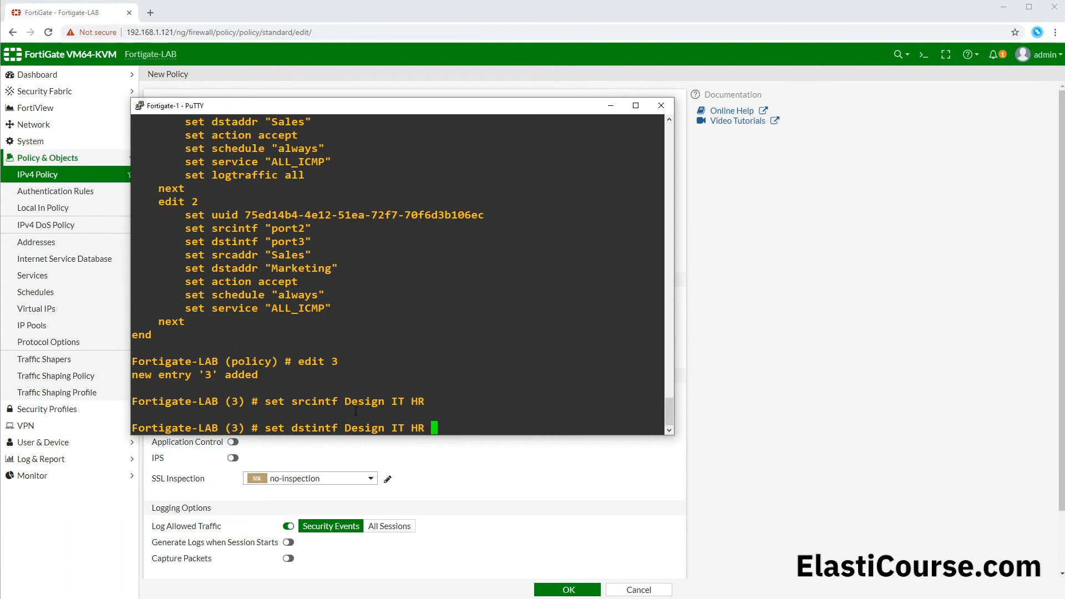
pyautogui.press('Return')
# Step: Set the source address and destination address of policy 3 to all
pyautogui.write('set srcadd')
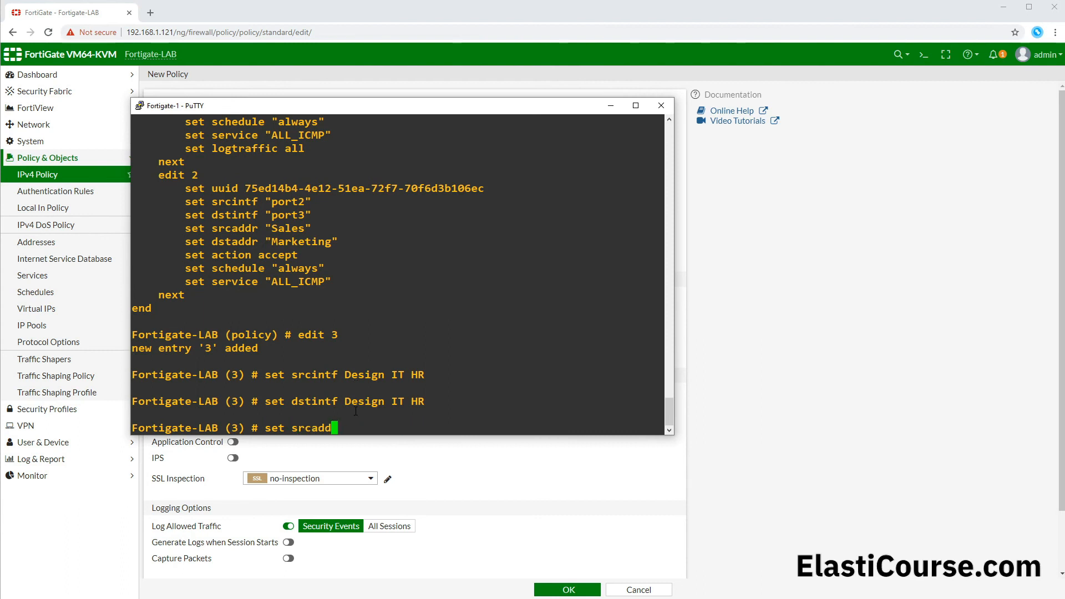
pyautogui.write('r all')
pyautogui.press('Return')
pyautogui.write('se')
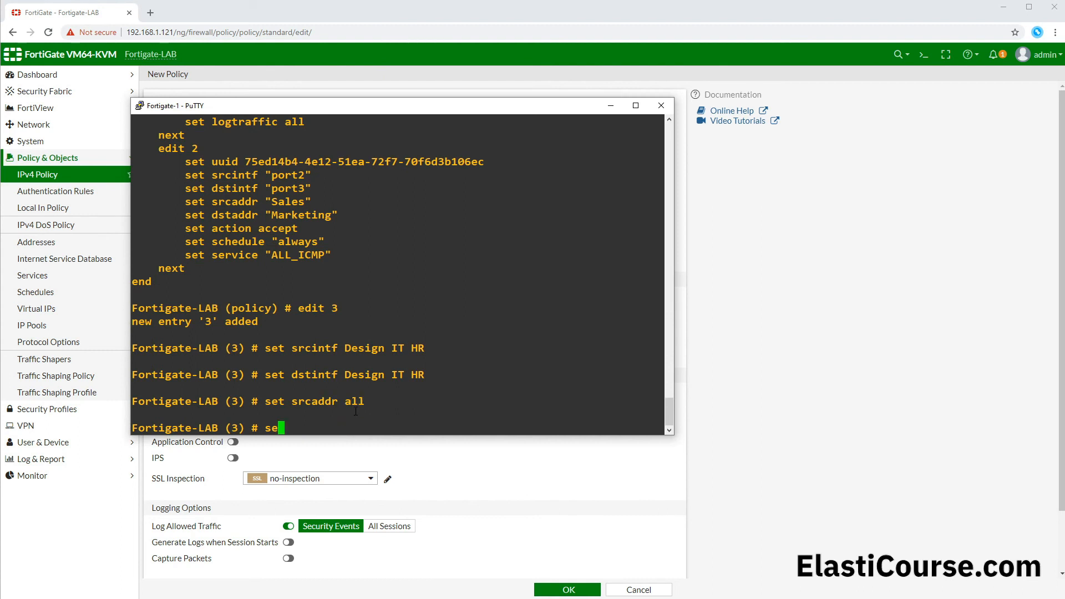
pyautogui.write('t dstintf')
pyautogui.press('BackSpace')
pyautogui.press('BackSpace')
pyautogui.press('BackSpace')
pyautogui.press('BackSpace')
pyautogui.write('addr all')
pyautogui.press('Return')
# Step: Set the service of policy 3 to ALL_ICMP and its action to accept
pyautogui.write('s')
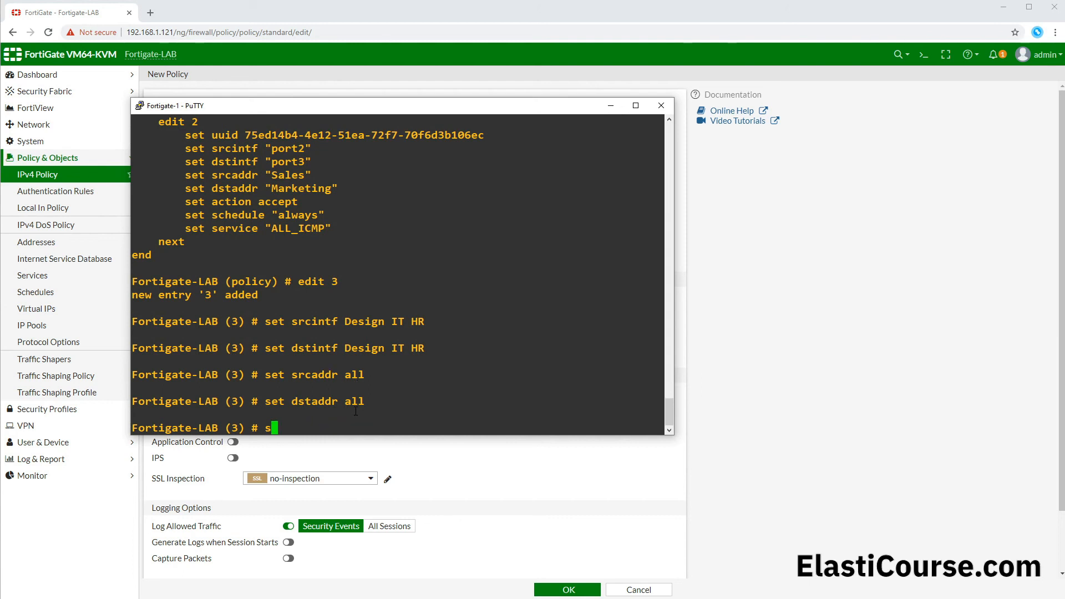
pyautogui.write('et service ALL_UDP')
pyautogui.press('Tab')
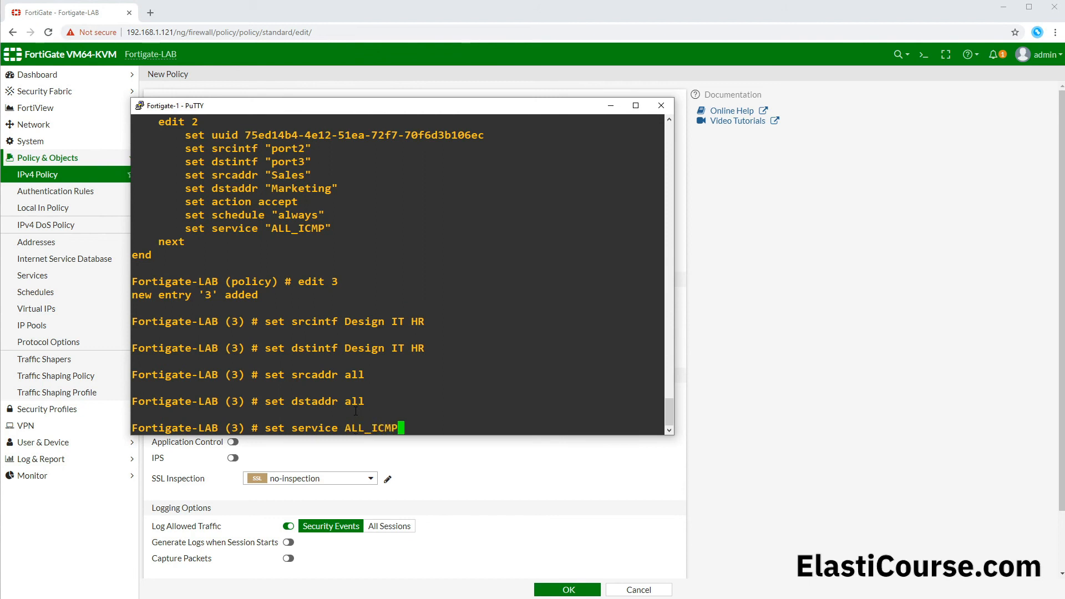
pyautogui.press('Return')
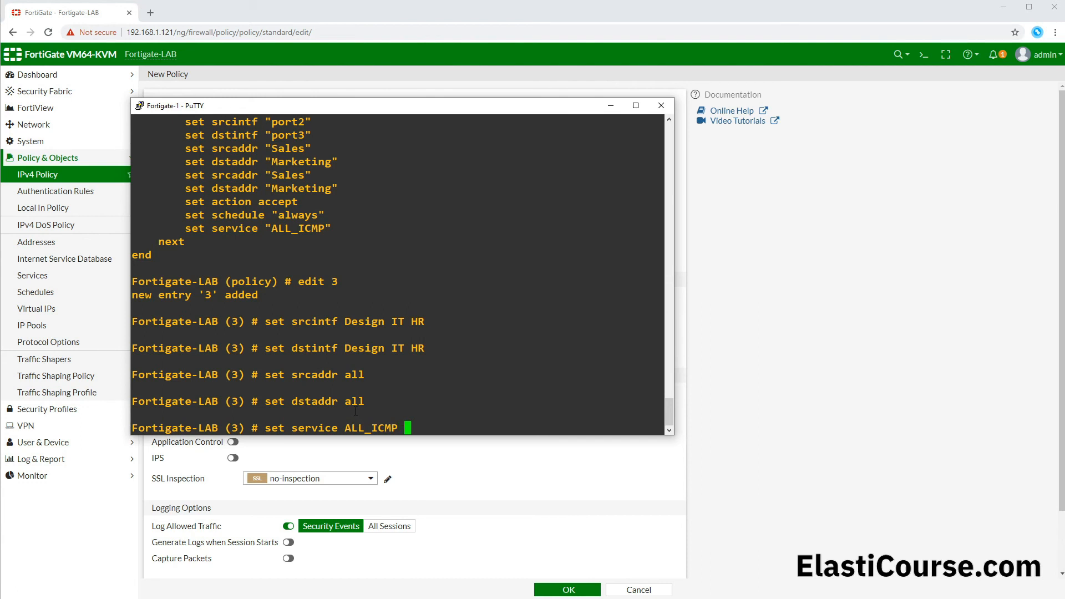
pyautogui.write('set')
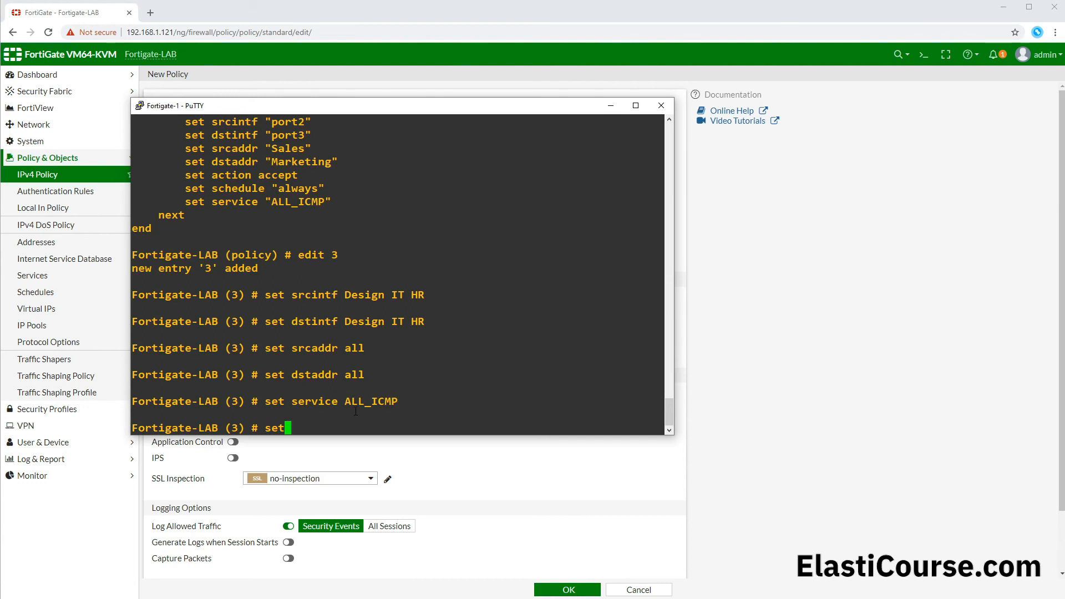
pyautogui.write(' action accept')
pyautogui.press('Return')
# Step: Set the schedule of policy 3 to always and save the entry, returning to the firewall policy level
pyautogui.write('set sch')
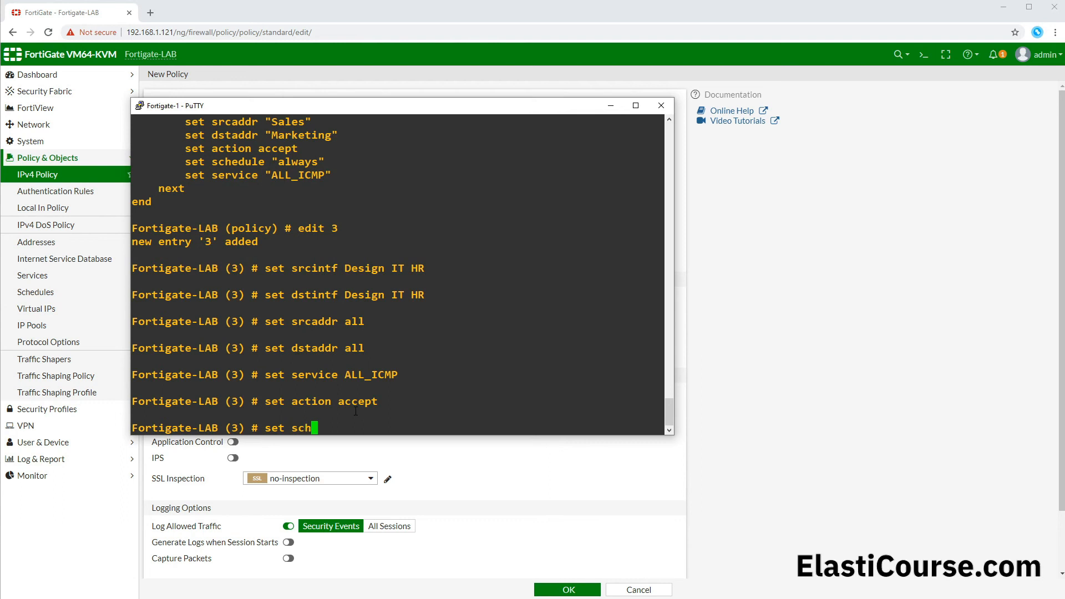
pyautogui.press('Tab')
pyautogui.write('al')
pyautogui.press('Tab')
pyautogui.press('Return')
pyautogui.write('ne')
pyautogui.press('Return')
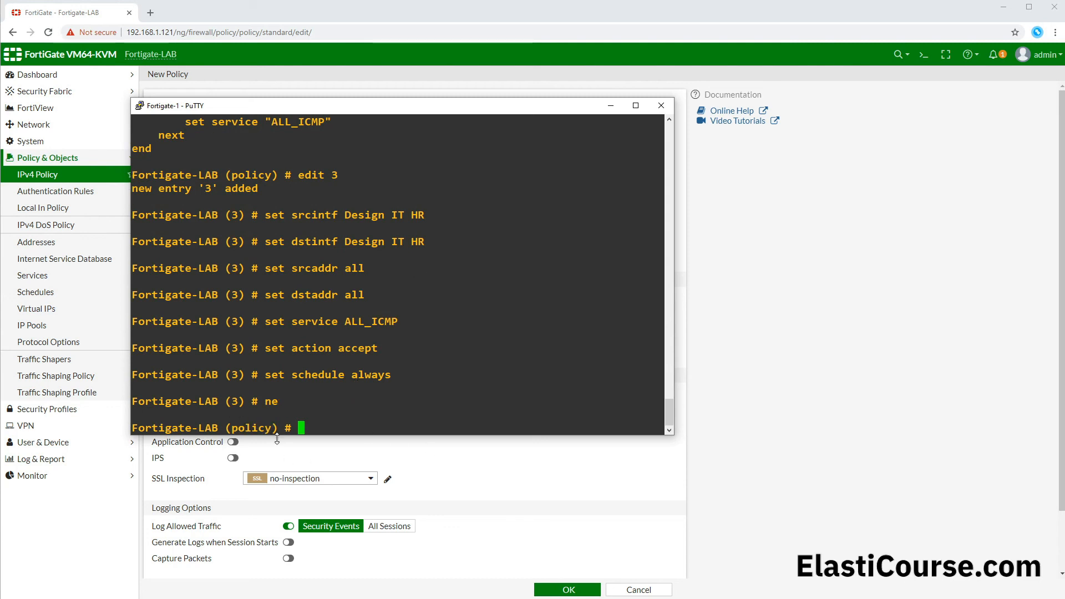
# Step: Display the IPv4 policy list in the FortiGate web interface and examine the From and To interfaces of policy 3
pyautogui.click(48, 174)
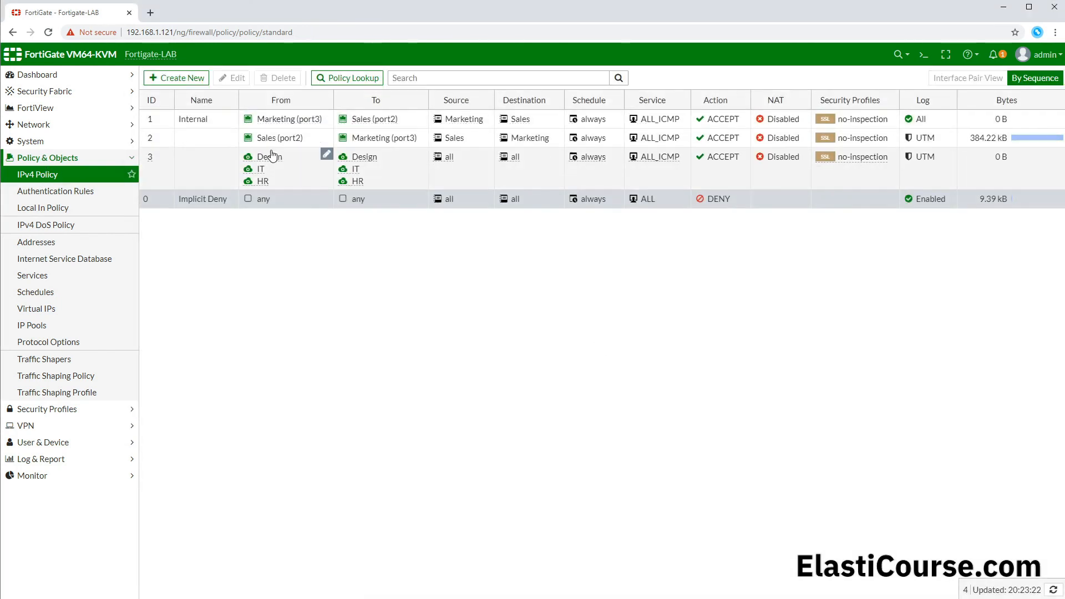
pyautogui.moveTo(271, 159)
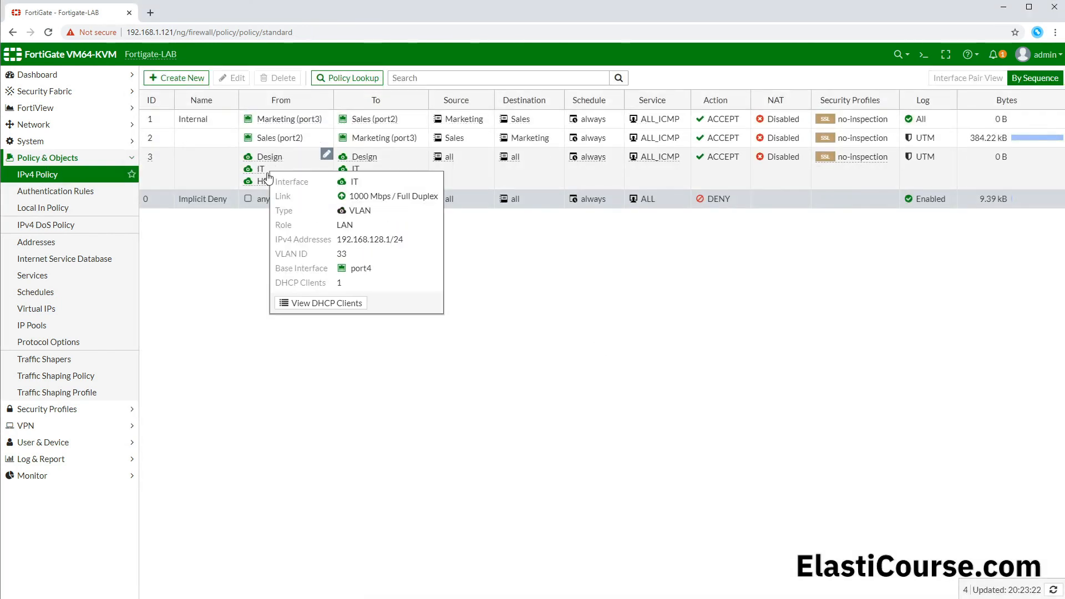
pyautogui.moveTo(365, 161)
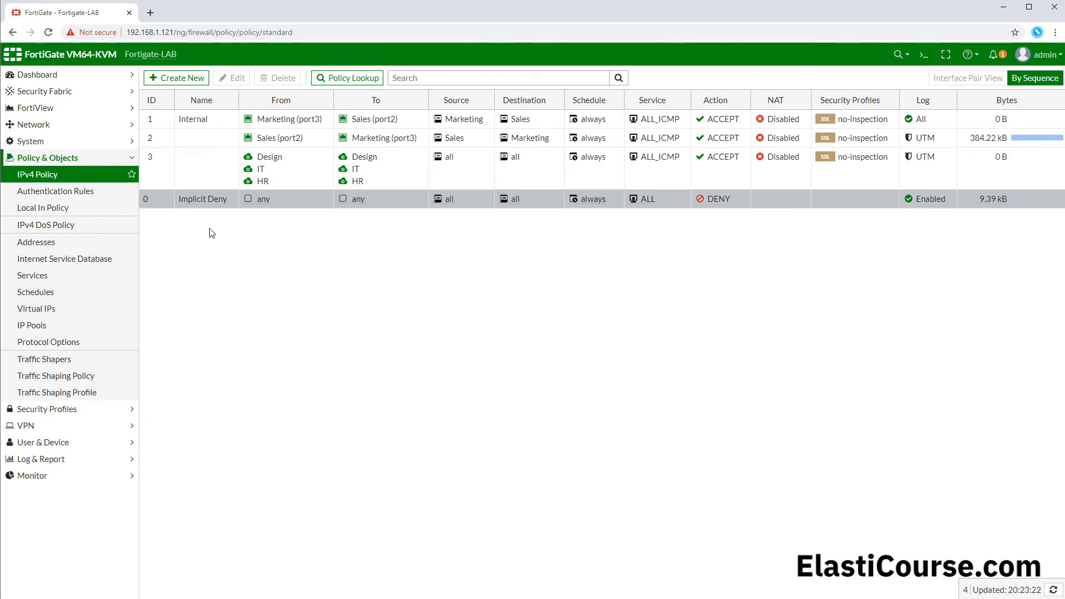
# Step: Enable Multiple Interface Policies in the system's Feature Visibility settings and apply the change
pyautogui.click(45, 142)
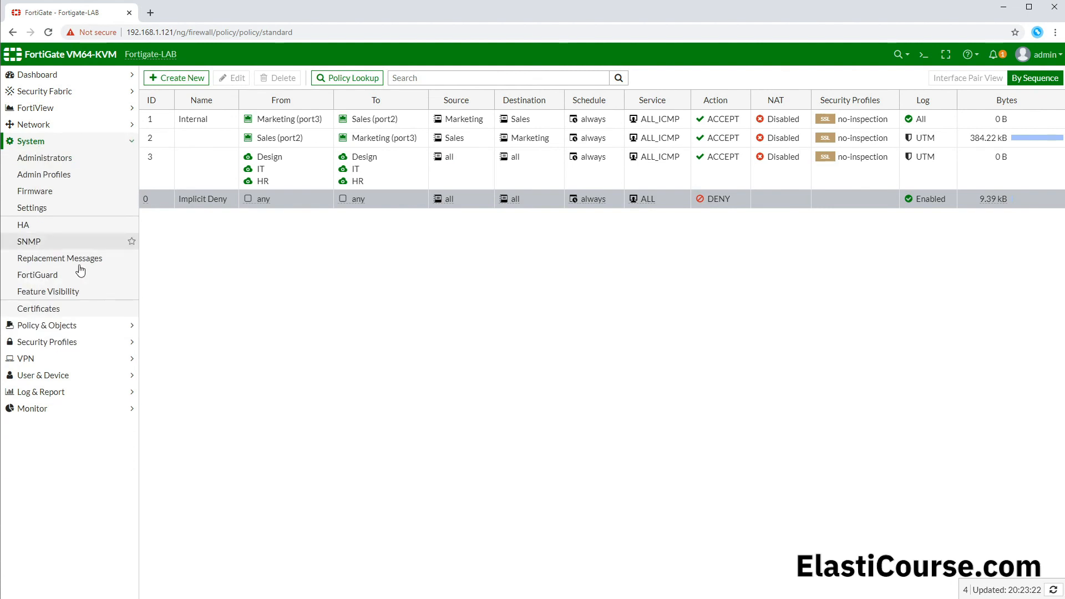
pyautogui.click(63, 291)
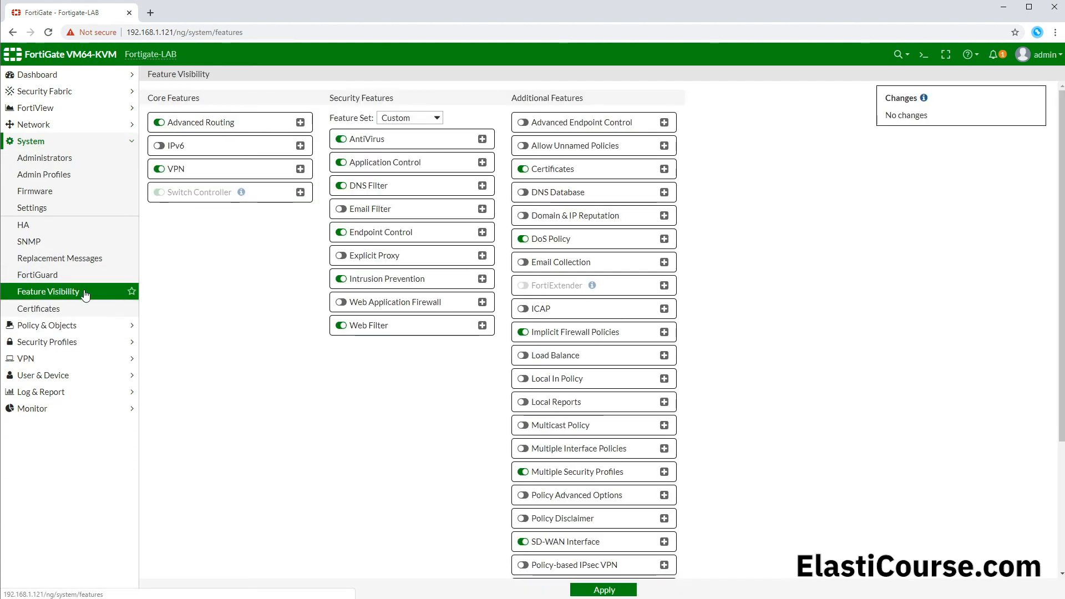
pyautogui.click(523, 449)
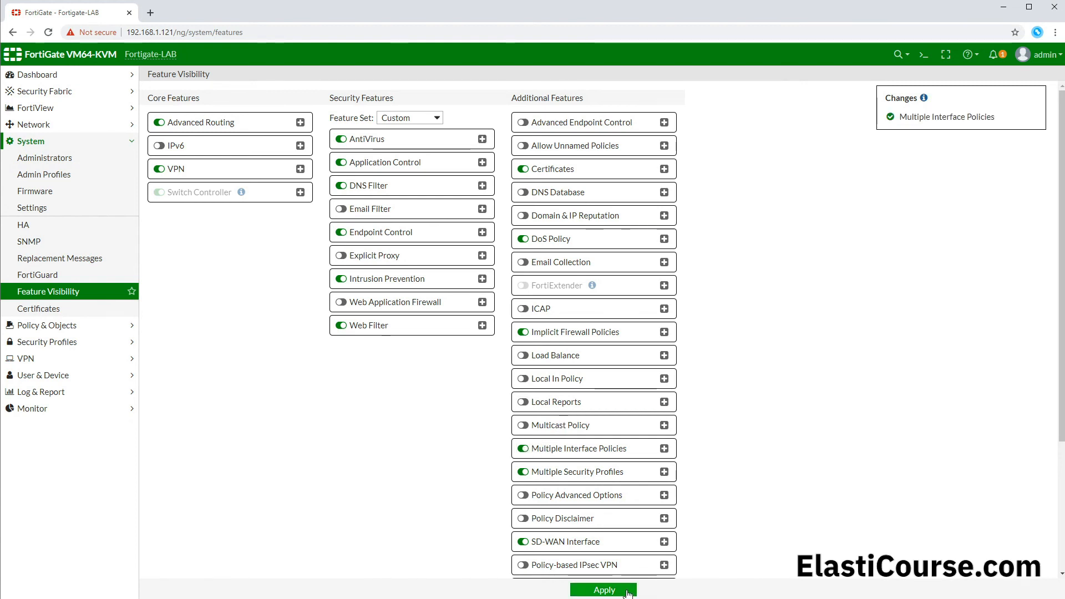
pyautogui.click(604, 590)
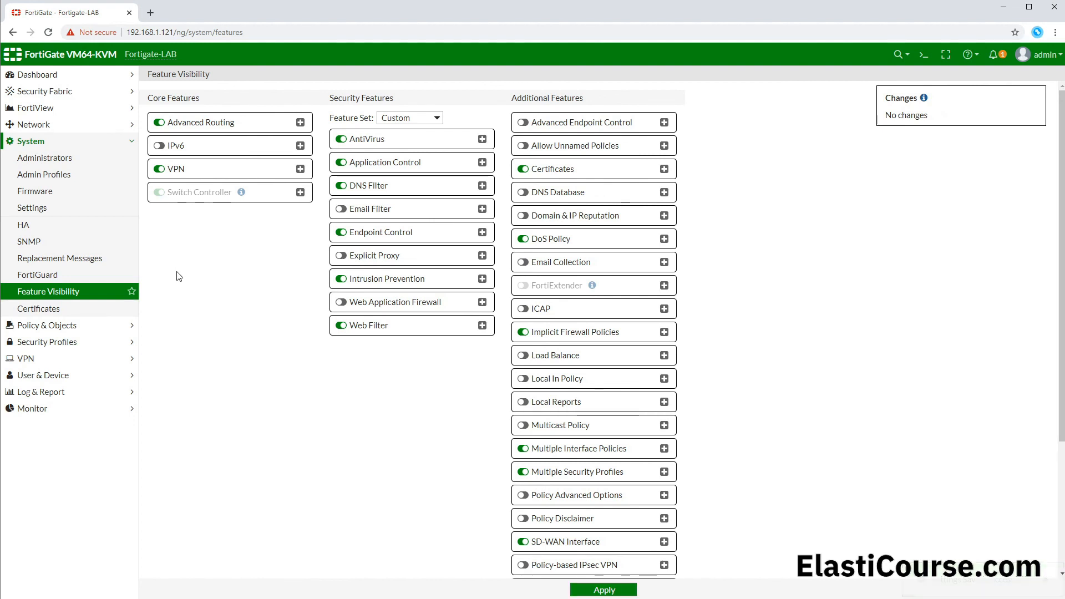
# Step: Try selecting Internet (port1), Sales (port2) and Marketing (port3) as incoming interfaces of a new IPv4 policy, and discard it
pyautogui.click(58, 325)
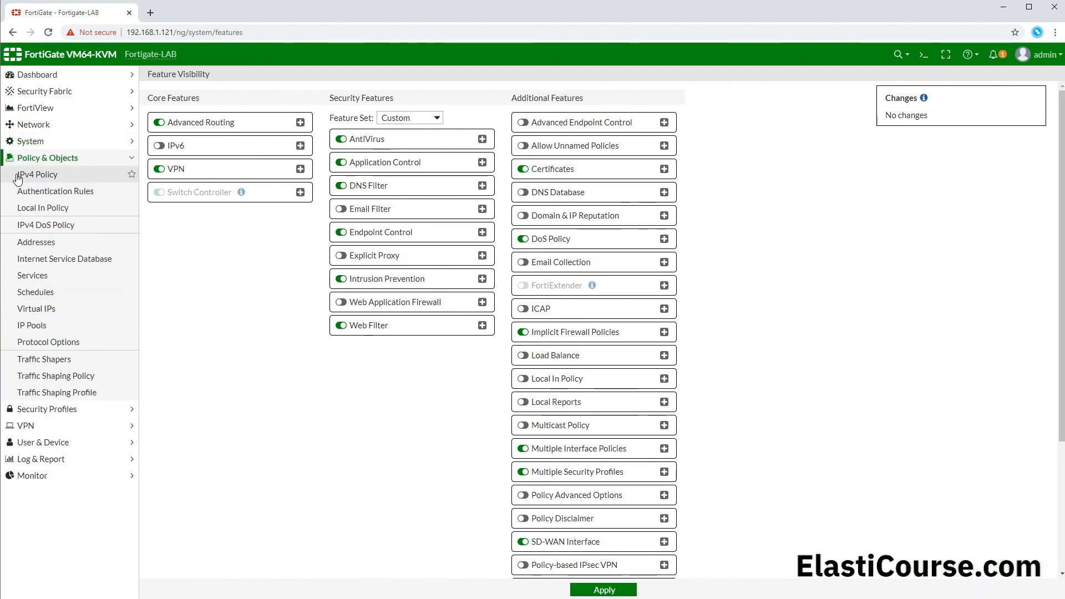
pyautogui.click(25, 174)
pyautogui.click(183, 79)
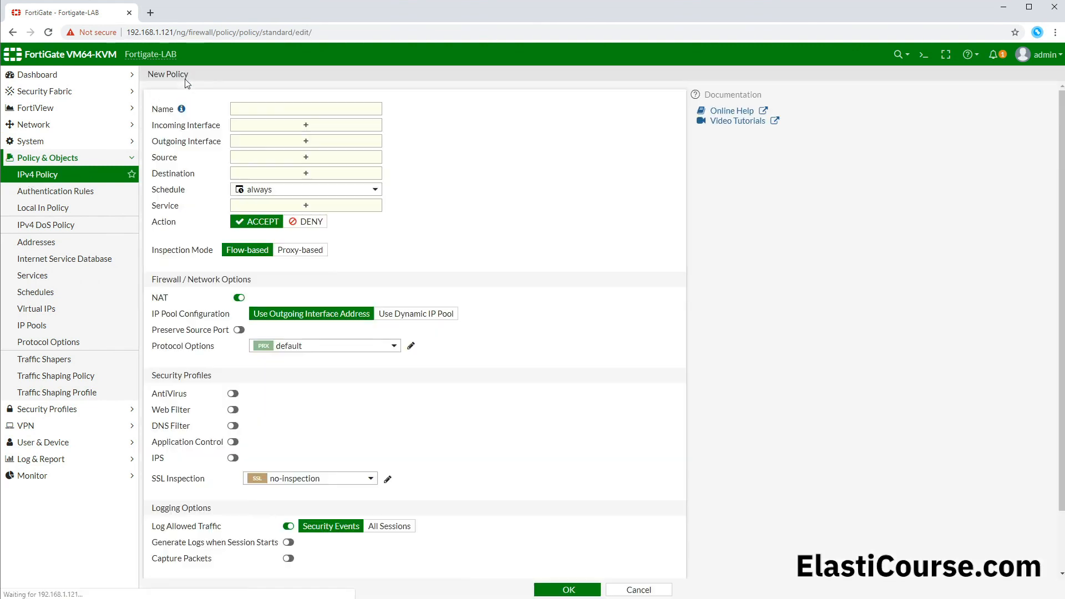
pyautogui.click(281, 126)
pyautogui.click(568, 169)
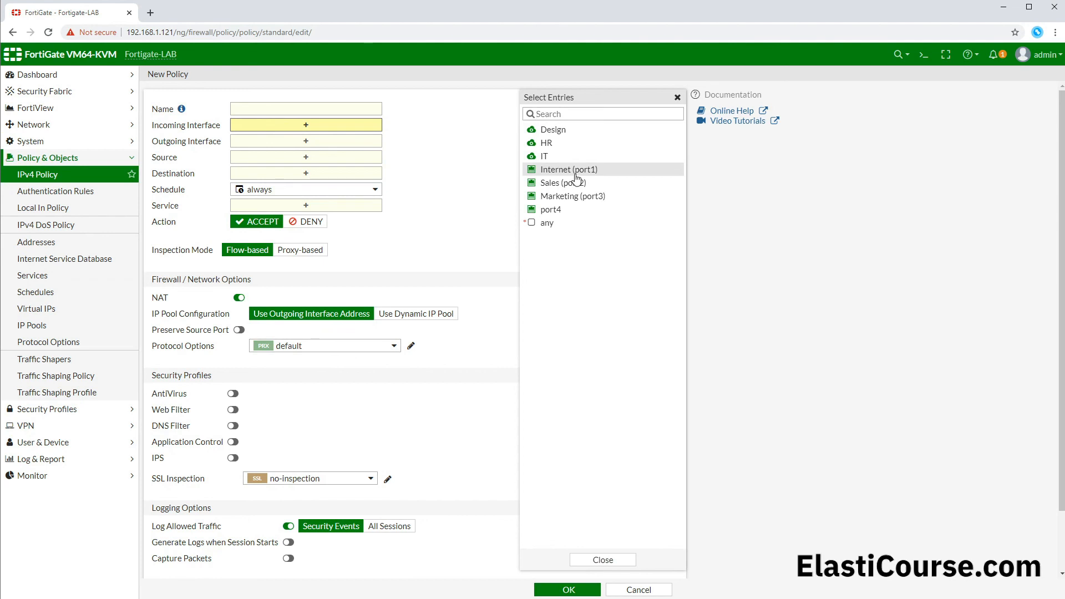
pyautogui.click(571, 183)
pyautogui.click(573, 196)
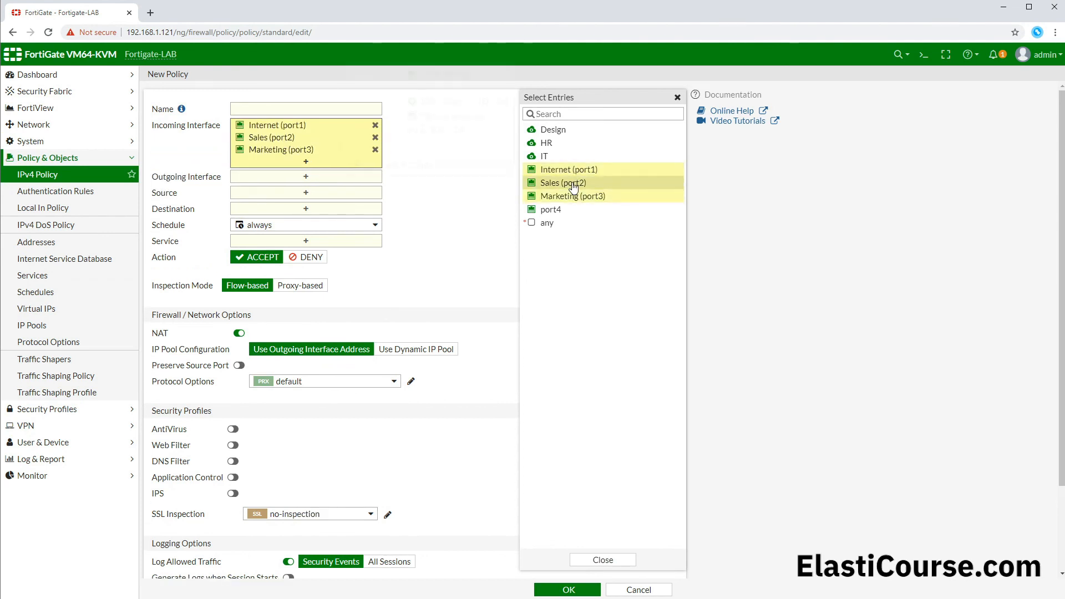
pyautogui.click(572, 184)
pyautogui.click(652, 591)
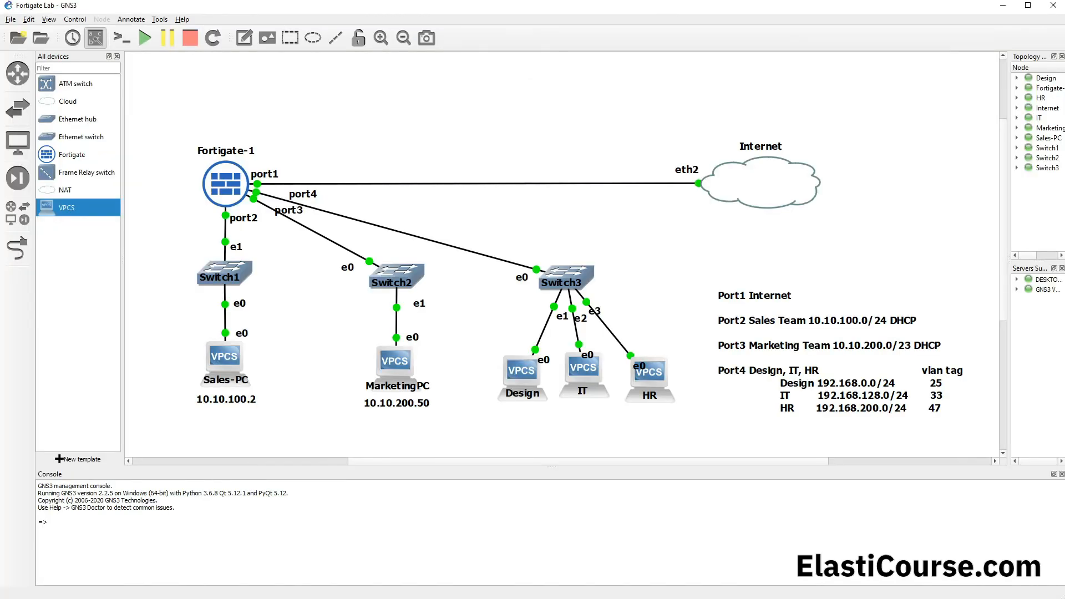
# Step: Switch to GNS3, open the Design PC's console and ping 192.168.128.2 again
pyautogui.click(522, 386)
pyautogui.doubleClick(521, 386)
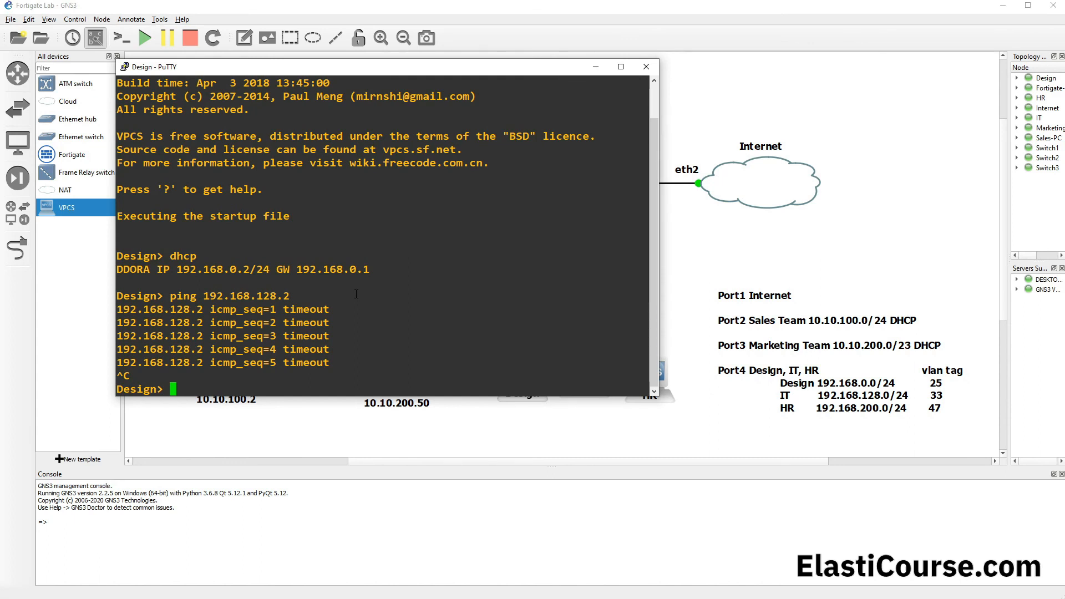
pyautogui.press('Up')
pyautogui.press('Return')
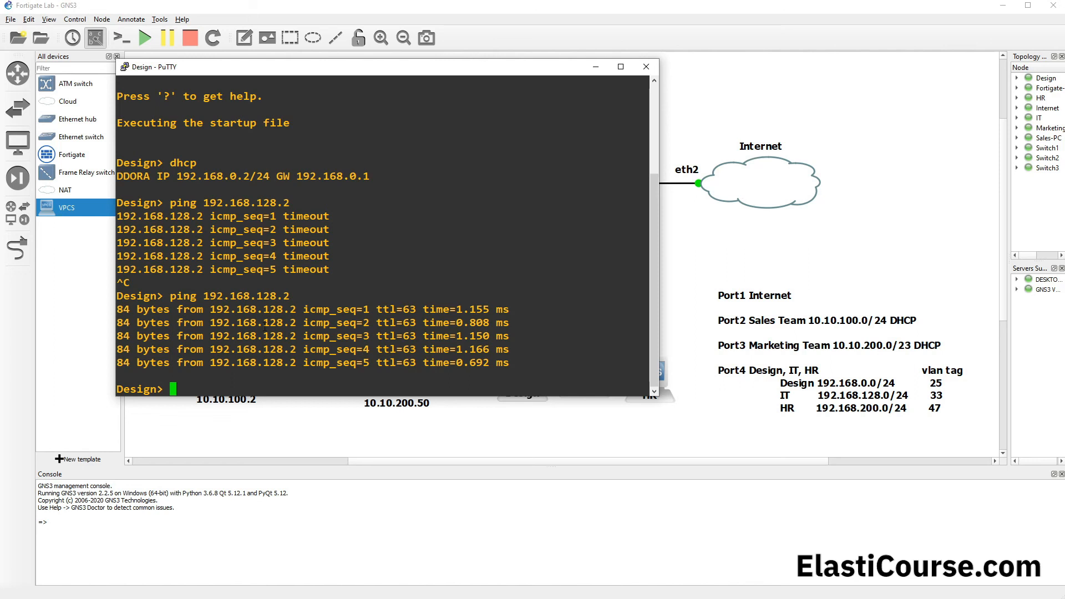
# Step: Start a continuous ping from the Design PC to 192.168.128.2 with the -t option
pyautogui.press('Up')
pyautogui.write('-t')
pyautogui.press('Return')
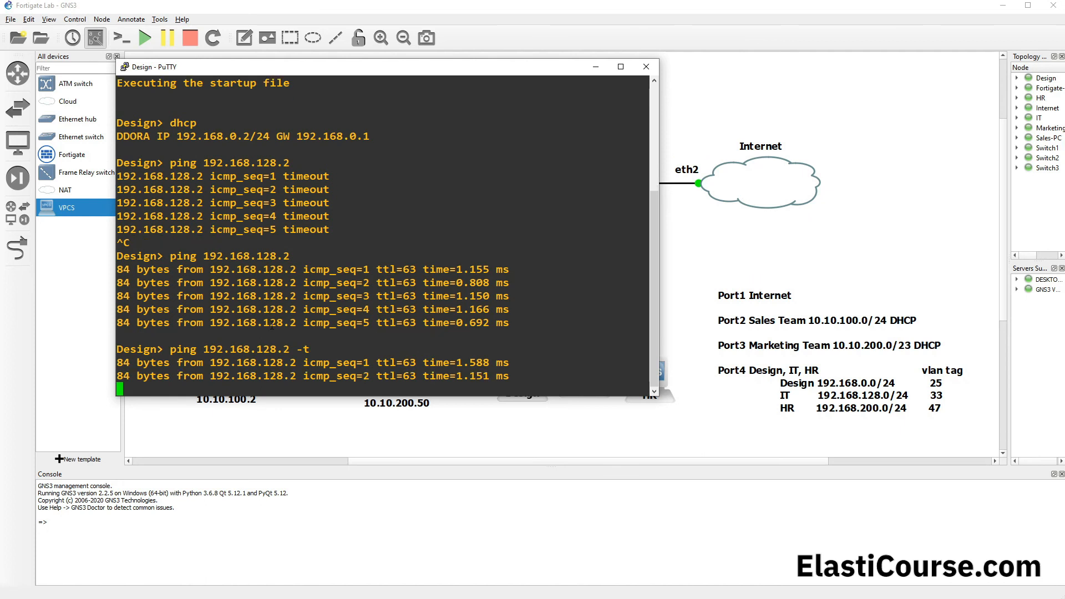
# Step: Return to the topology and start a packet capture on the link between the Design PC and Switch3
pyautogui.click(477, 440)
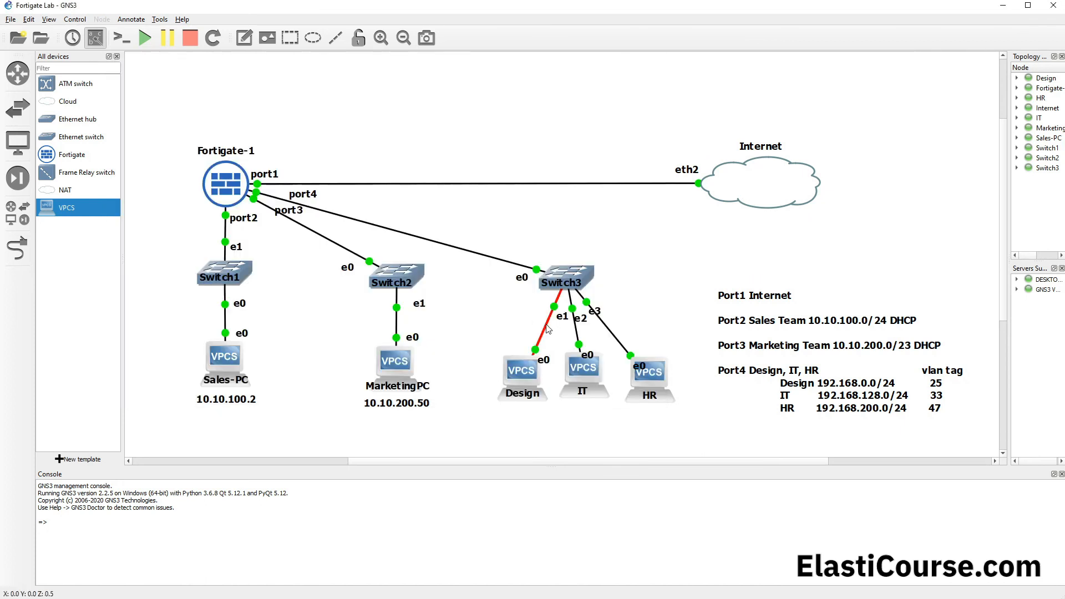
pyautogui.moveTo(524, 378)
pyautogui.moveTo(586, 396)
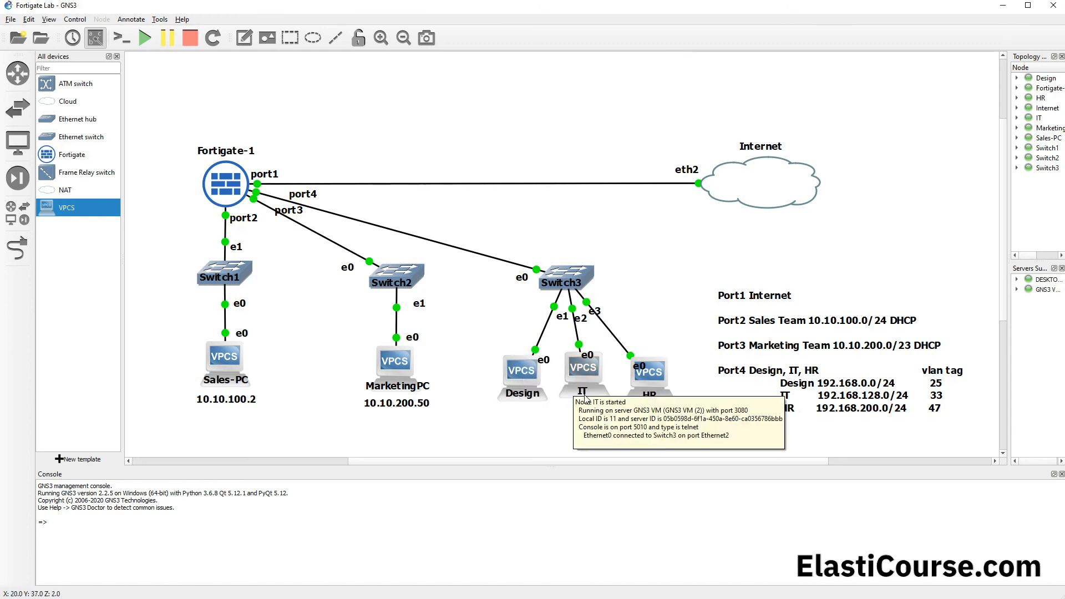
pyautogui.moveTo(532, 399)
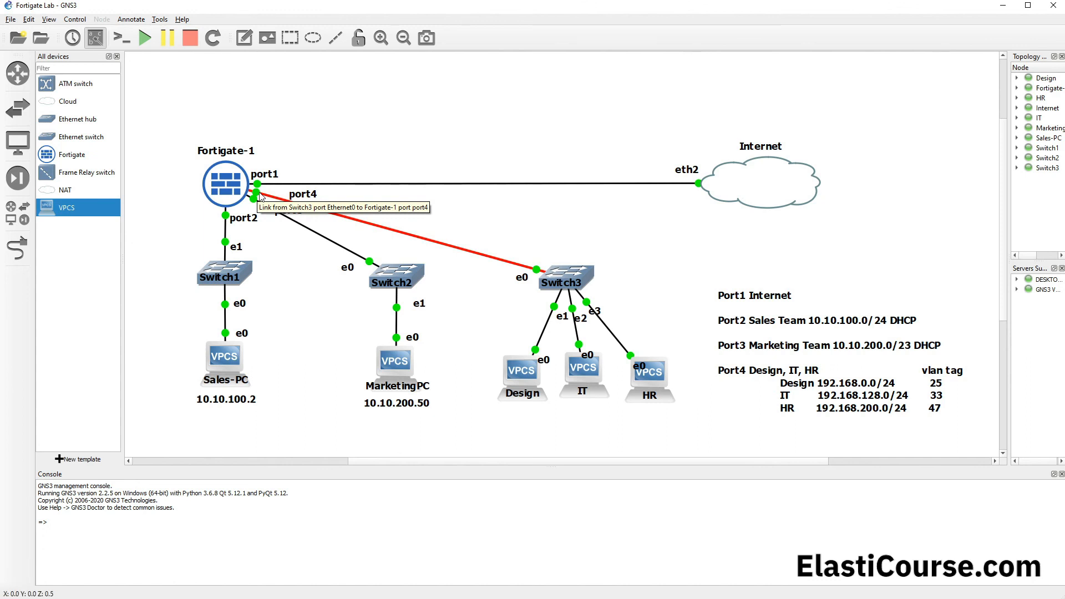
pyautogui.moveTo(243, 193)
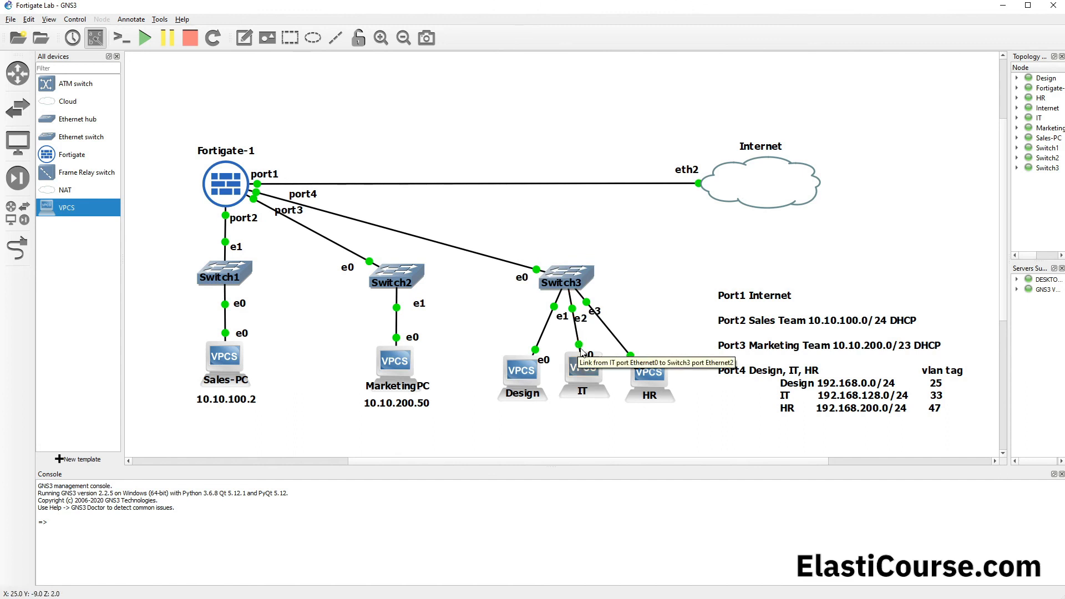
pyautogui.rightClick(544, 330)
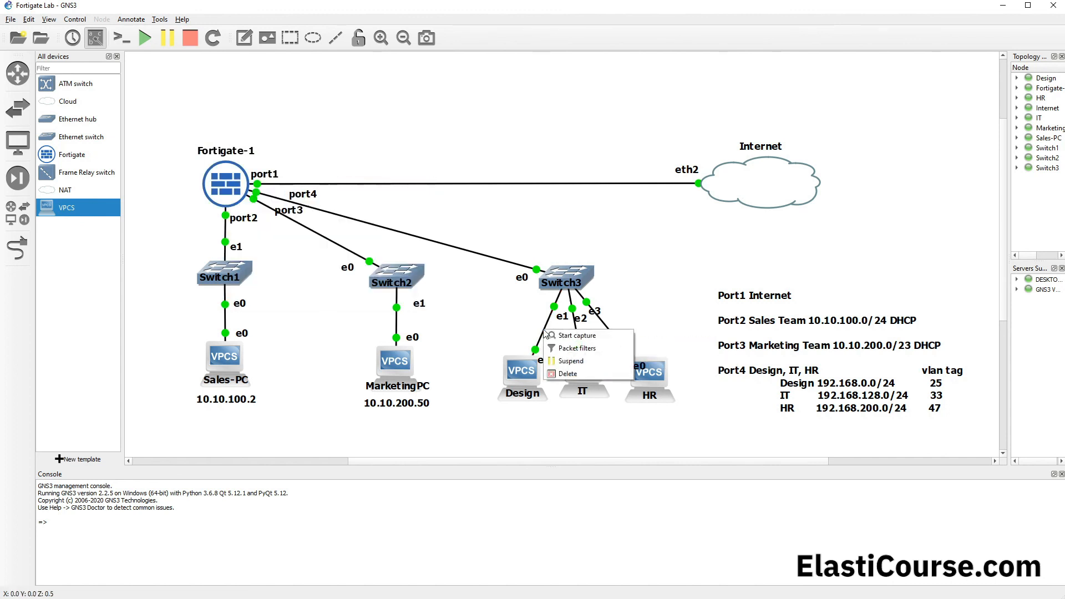
pyautogui.click(564, 336)
pyautogui.press('Return')
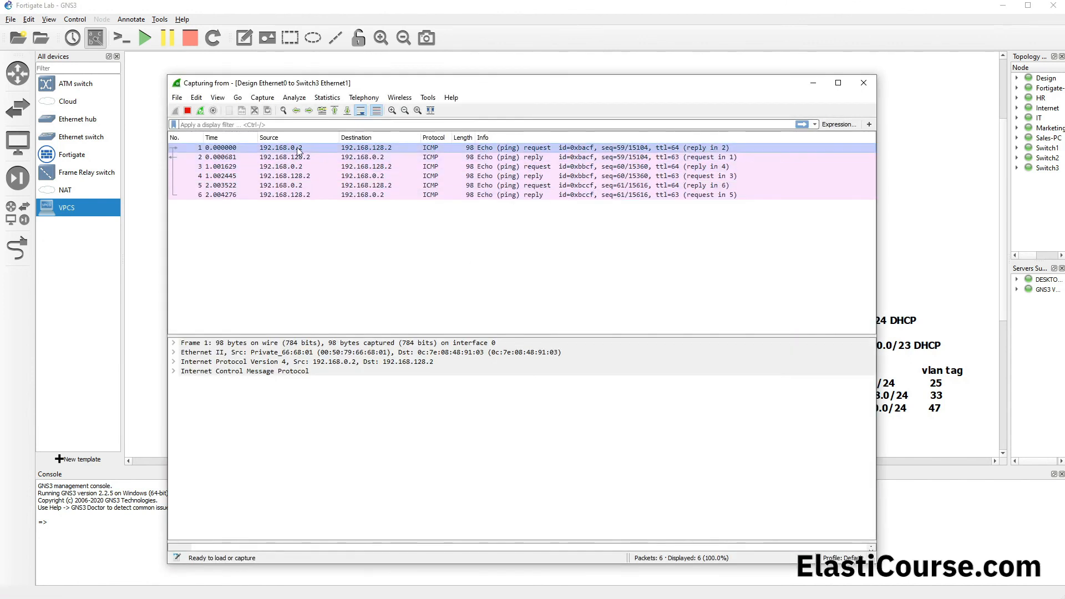
# Step: Stop the Wireshark capture and expand the Ethernet II details of the first ping request for examination
pyautogui.click(188, 111)
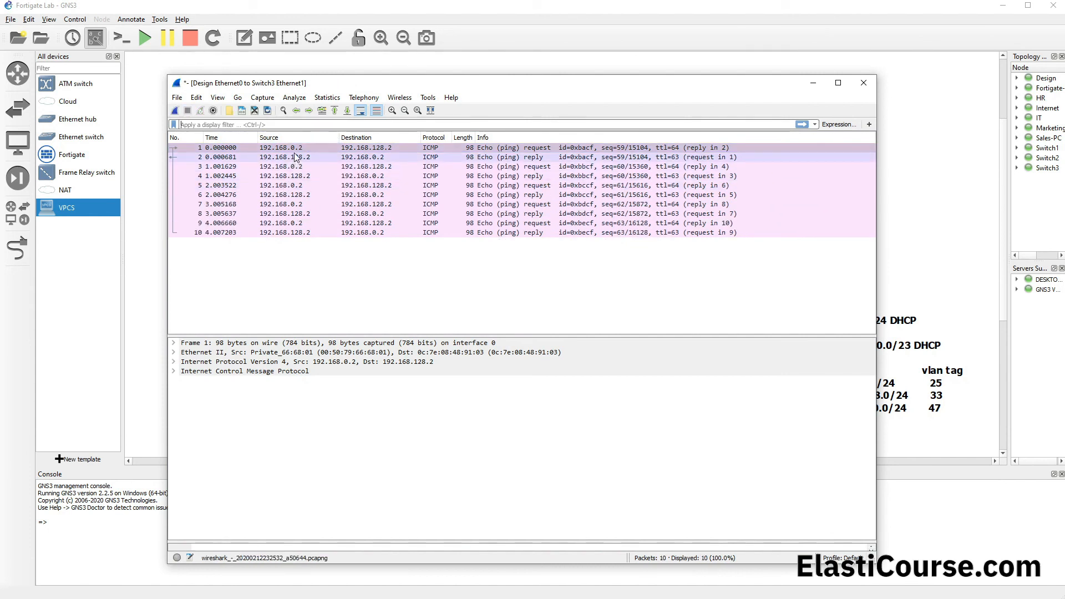
pyautogui.click(174, 352)
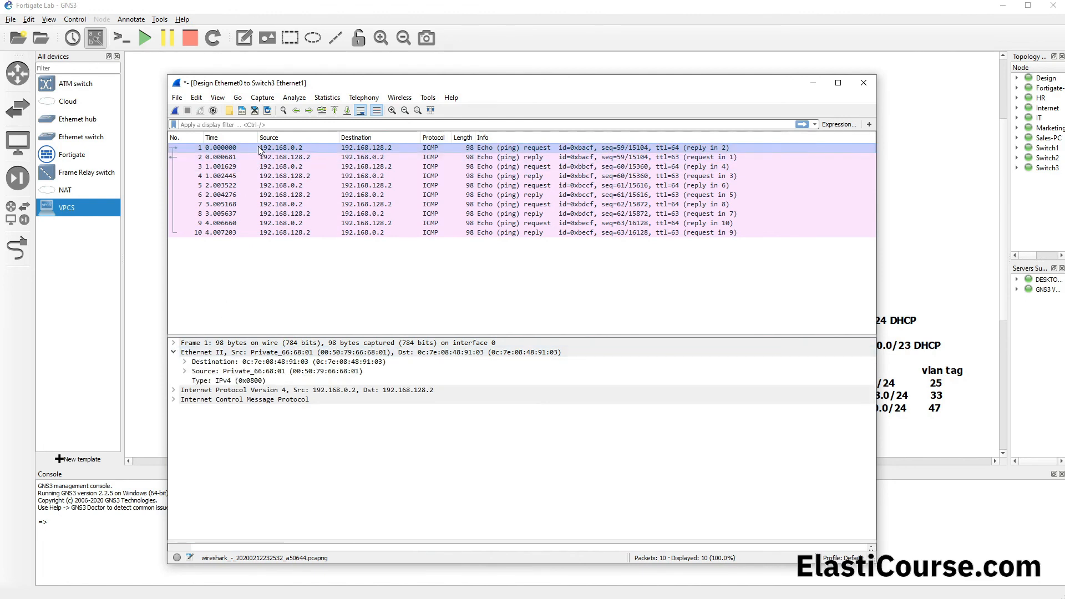
# Step: Close the Wireshark capture of the Design-to-Switch3 link without saving its packets
pyautogui.moveTo(319, 76); pyautogui.dragTo(405, 406)
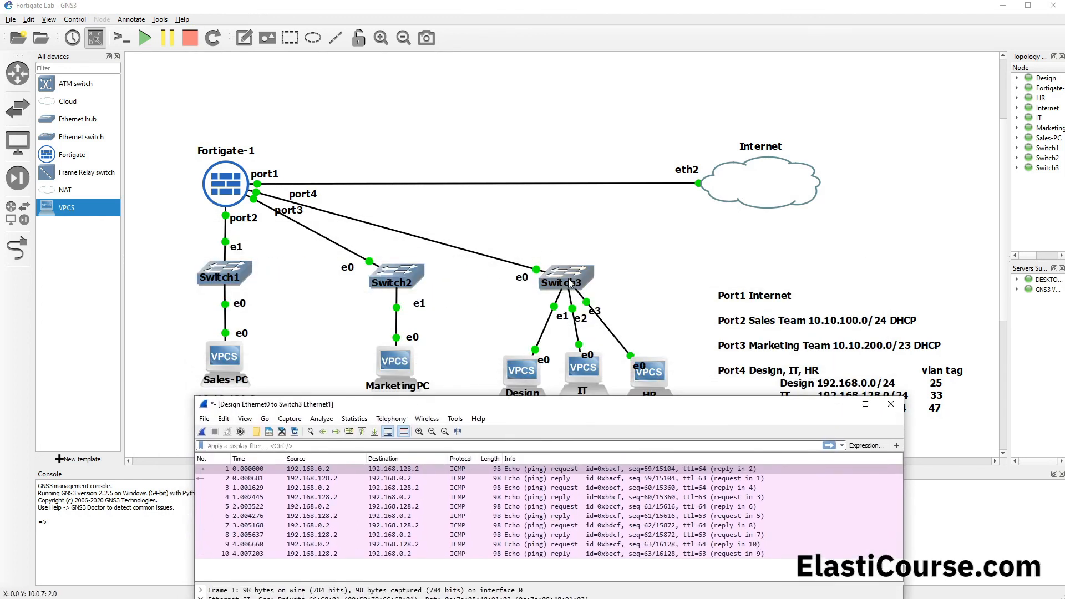
pyautogui.moveTo(520, 397); pyautogui.dragTo(437, 127)
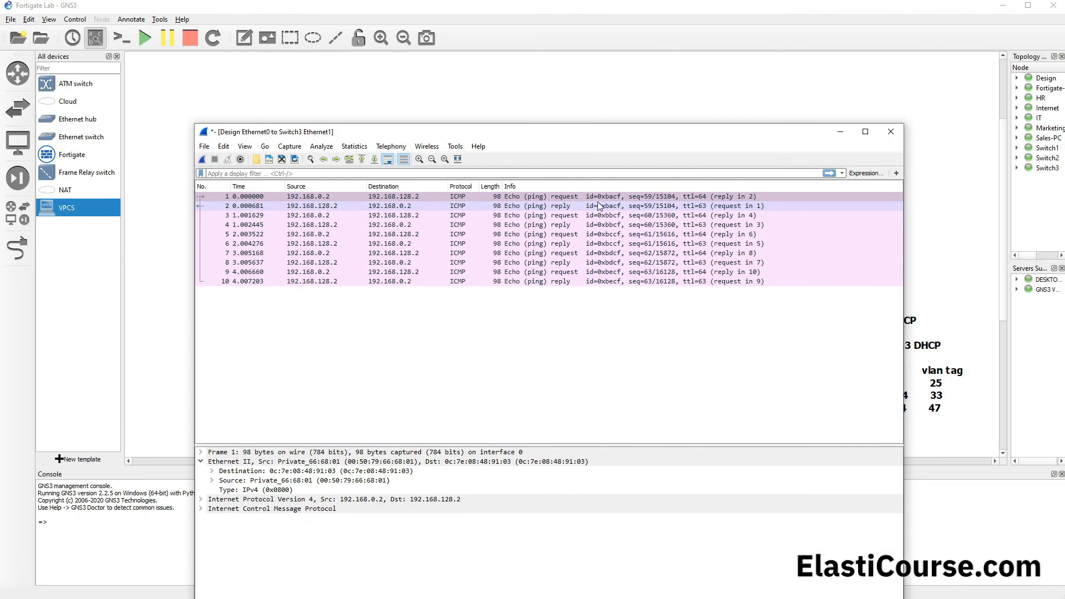
pyautogui.click(890, 132)
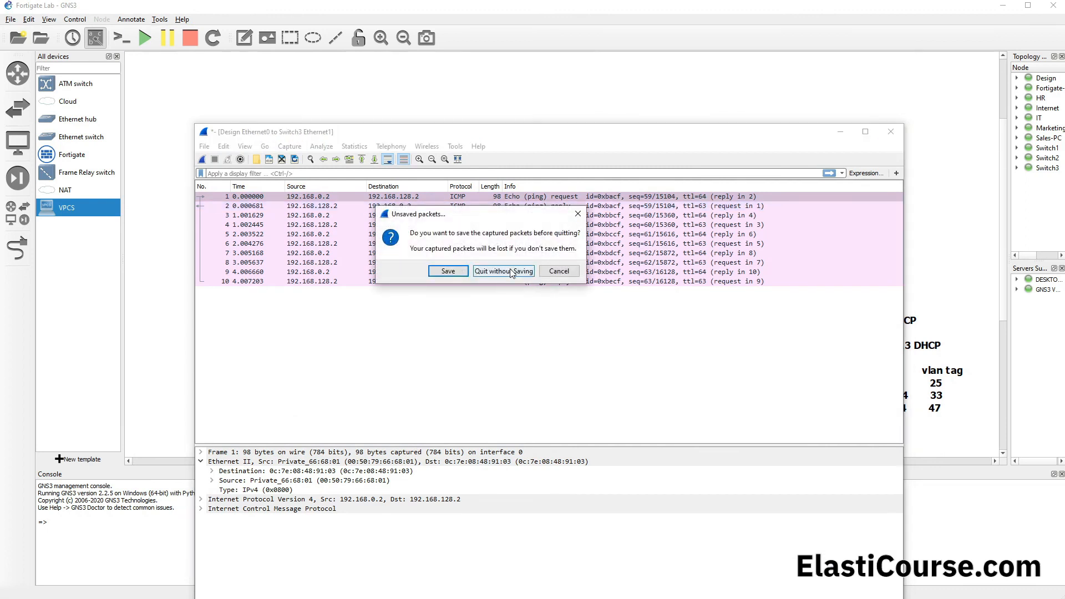
pyautogui.click(511, 272)
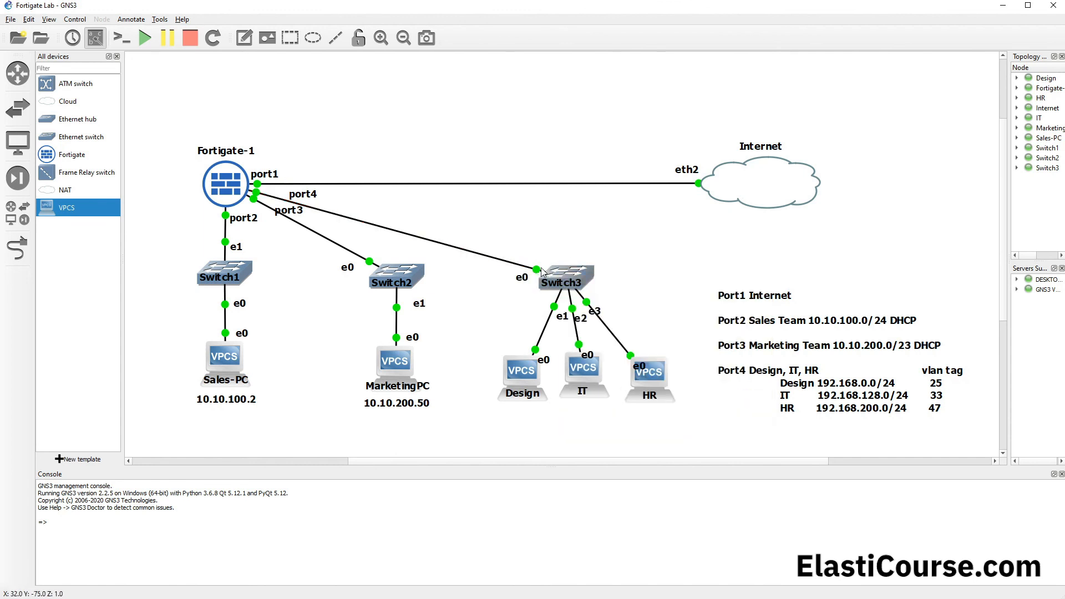
# Step: Start a packet capture on the link between Switch3 and Fortigate-1 port4
pyautogui.rightClick(507, 266)
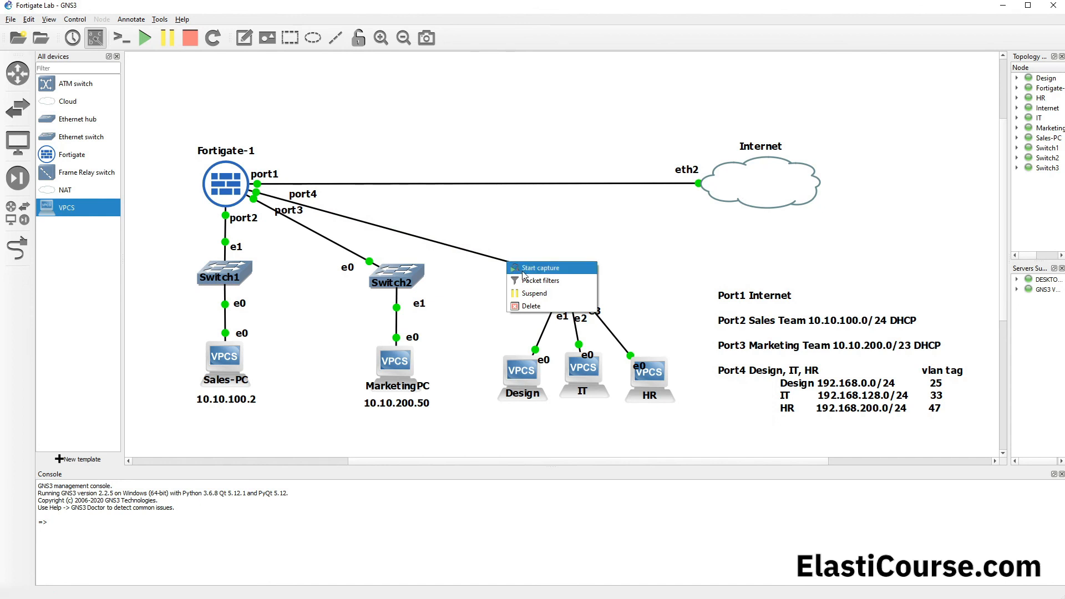
pyautogui.click(529, 270)
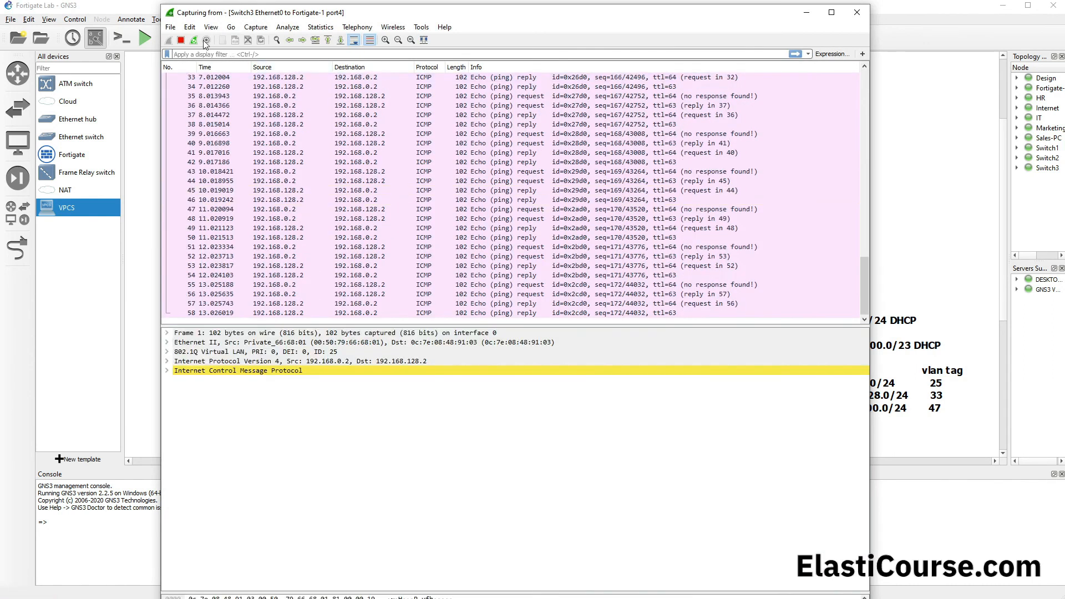
# Step: Stop the trunk link capture and expand the 802.1Q Virtual LAN details of a ping request from 192.168.0.2
pyautogui.click(181, 40)
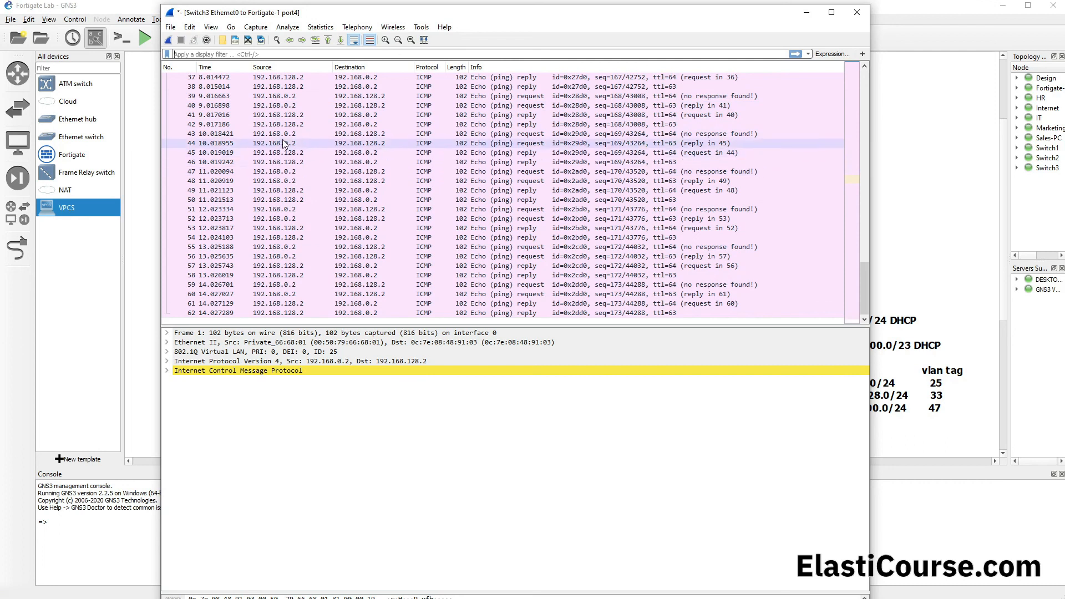
pyautogui.click(498, 135)
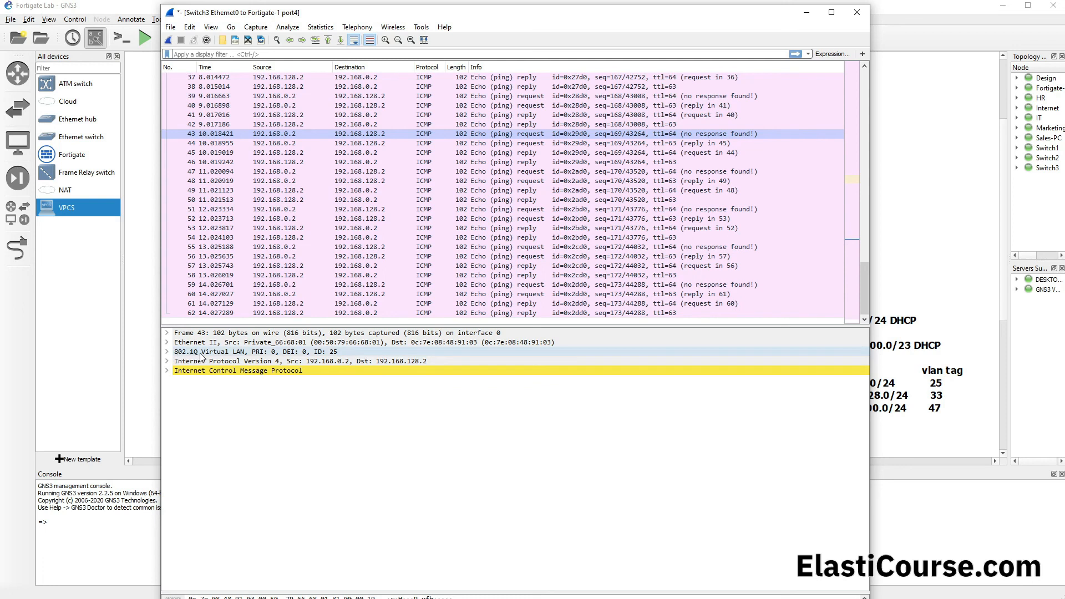
pyautogui.click(172, 352)
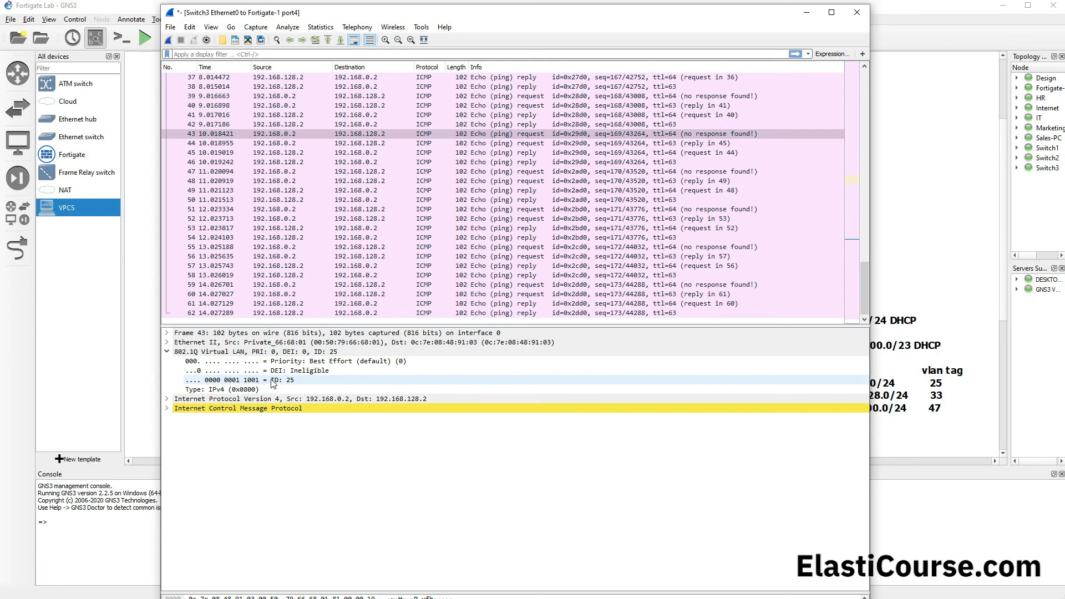
# Step: Return to the topology, check the VLAN assigned to port 1 in Switch3's configuration, and close it unchanged
pyautogui.click(902, 22)
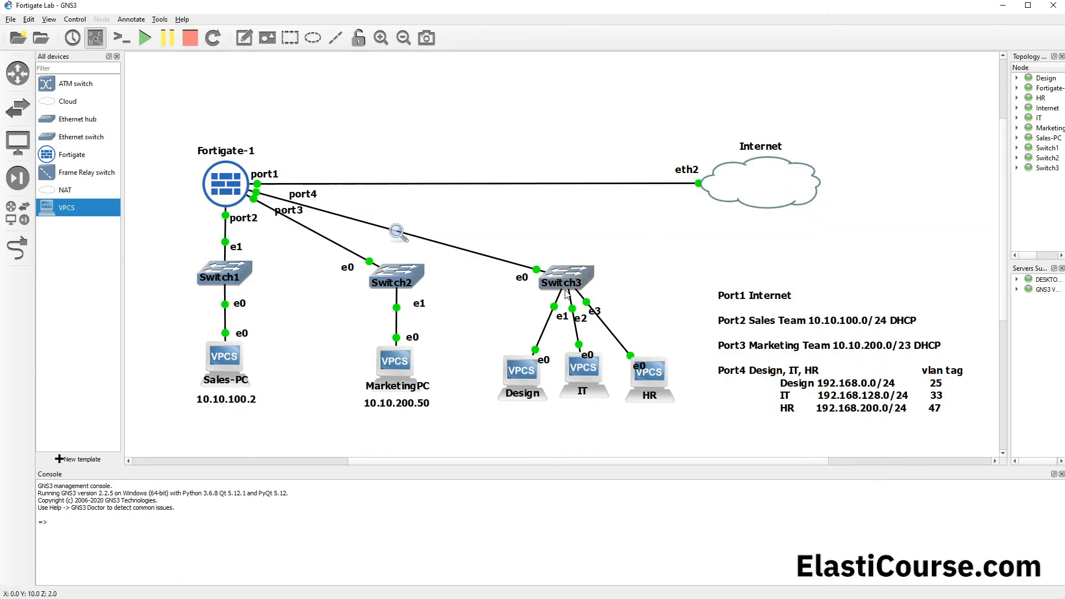
pyautogui.click(564, 271)
pyautogui.doubleClick(564, 272)
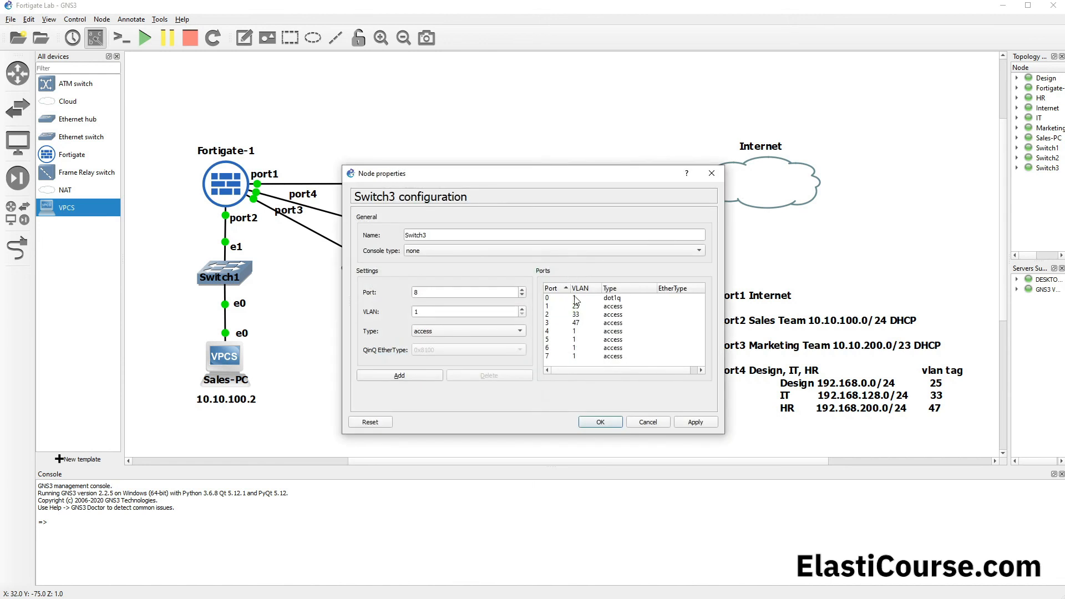
pyautogui.click(554, 309)
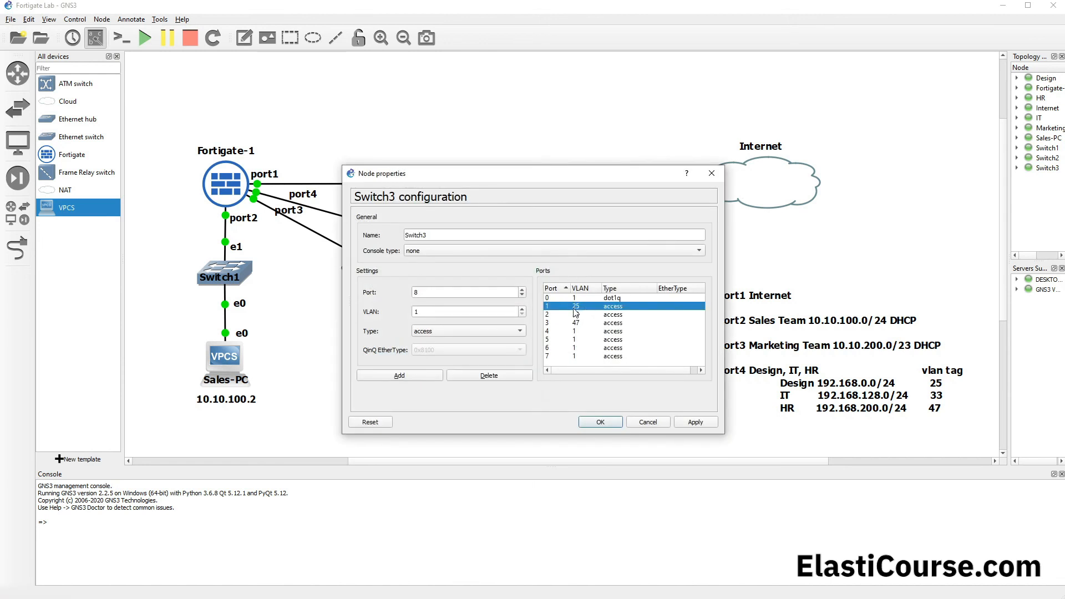
pyautogui.click(717, 174)
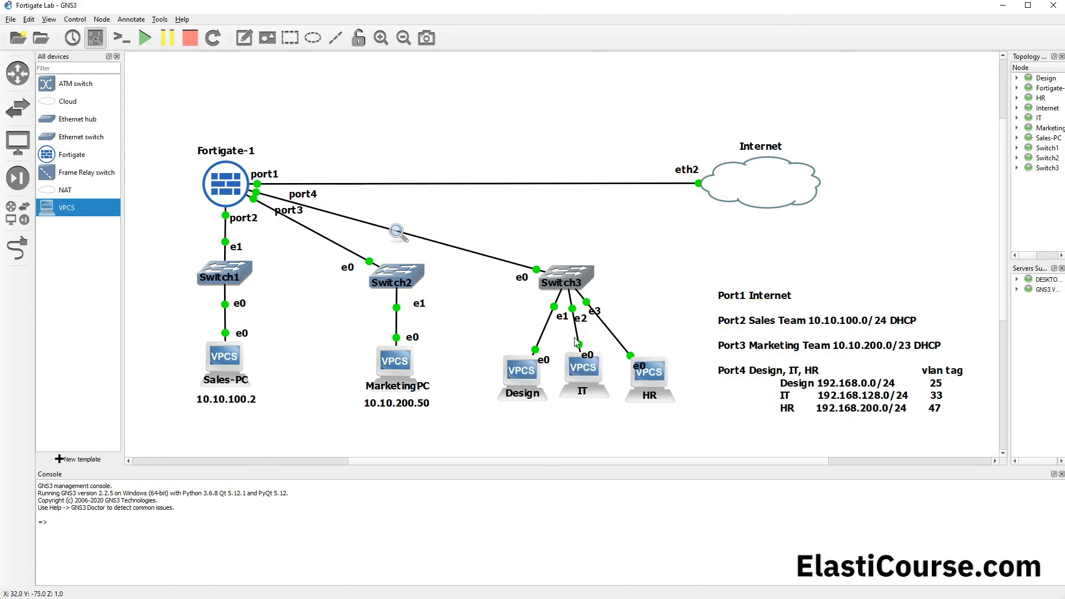
# Step: Return to the Switch3-to-Fortigate-1 capture and compare the 802.1Q VLAN IDs of ping request 43 and reply 45
pyautogui.moveTo(194, 598)
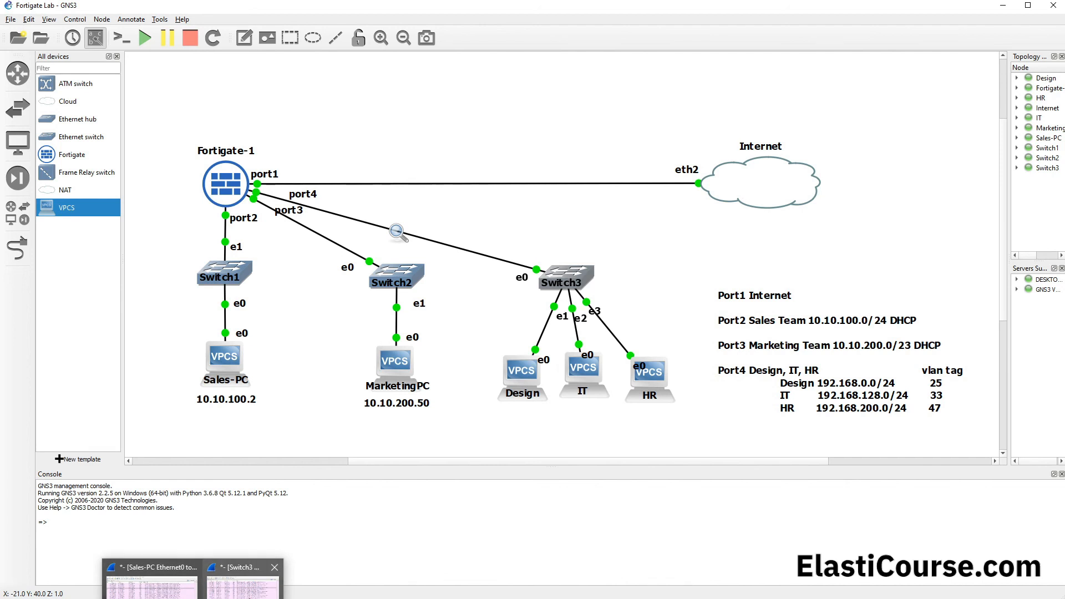
pyautogui.click(243, 591)
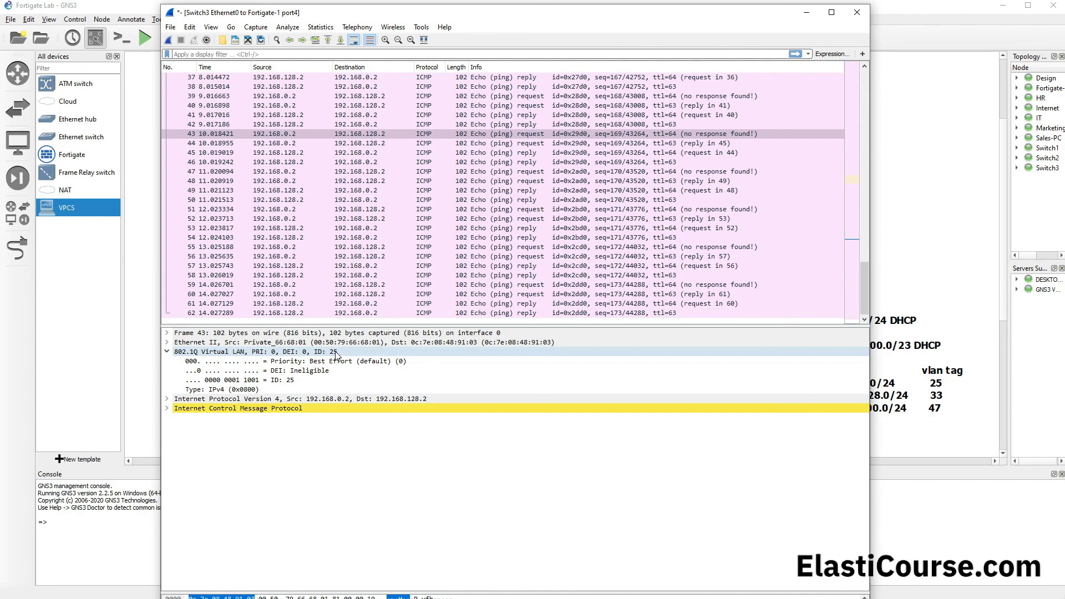
pyautogui.click(444, 151)
pyautogui.moveTo(410, 19); pyautogui.dragTo(446, 42)
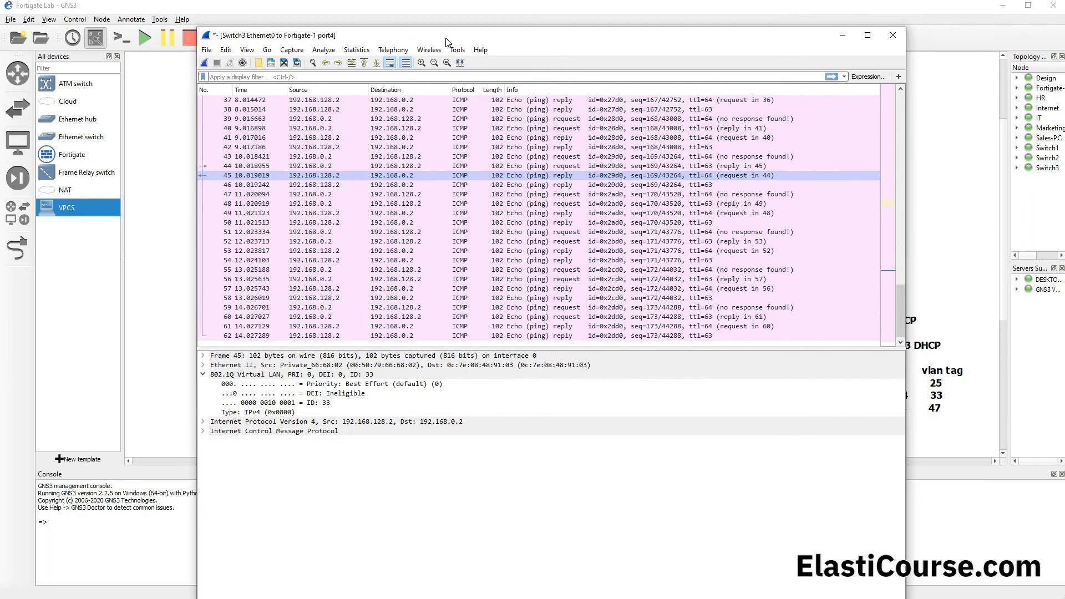
pyautogui.moveTo(447, 42); pyautogui.dragTo(420, 48)
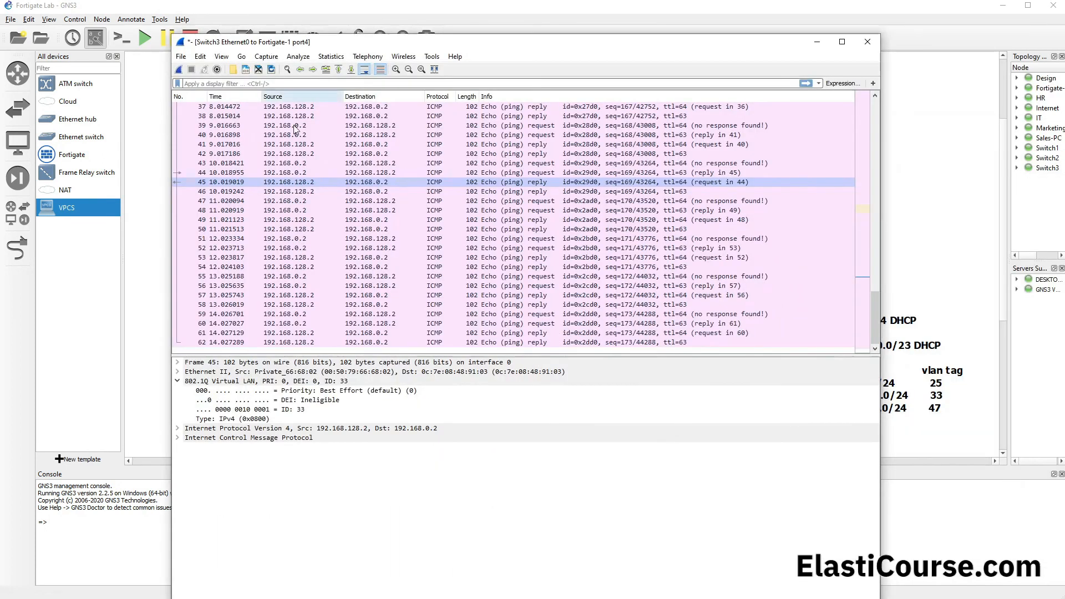
pyautogui.click(307, 415)
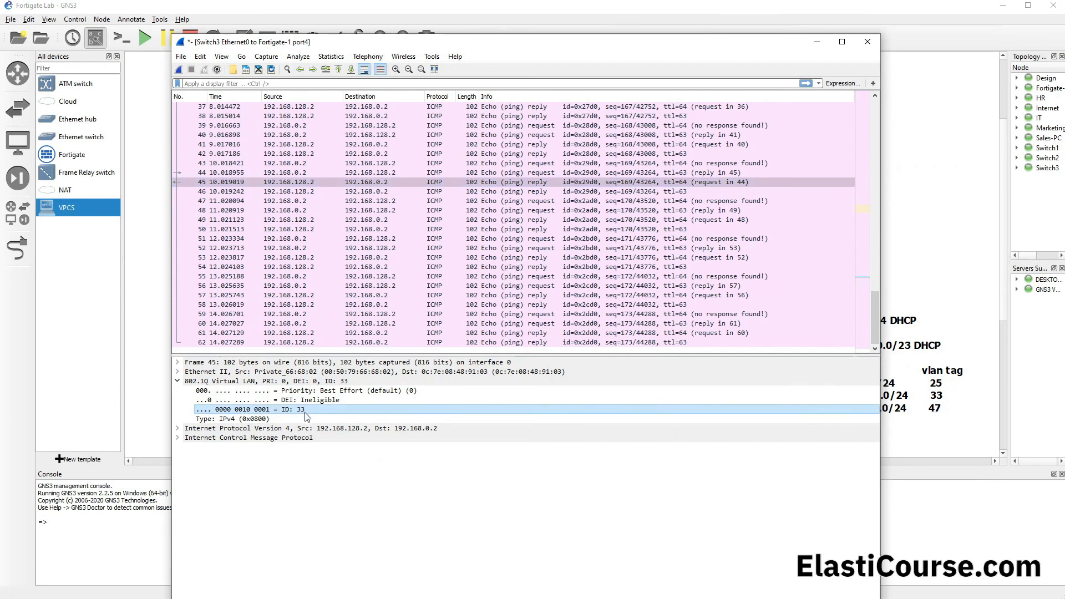
pyautogui.click(299, 163)
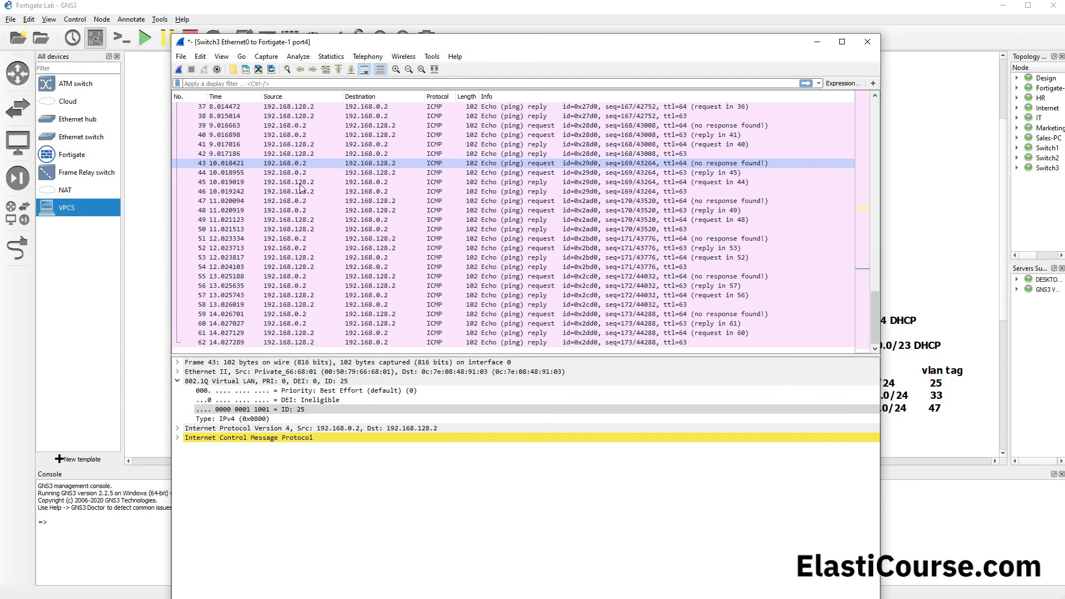
pyautogui.click(304, 182)
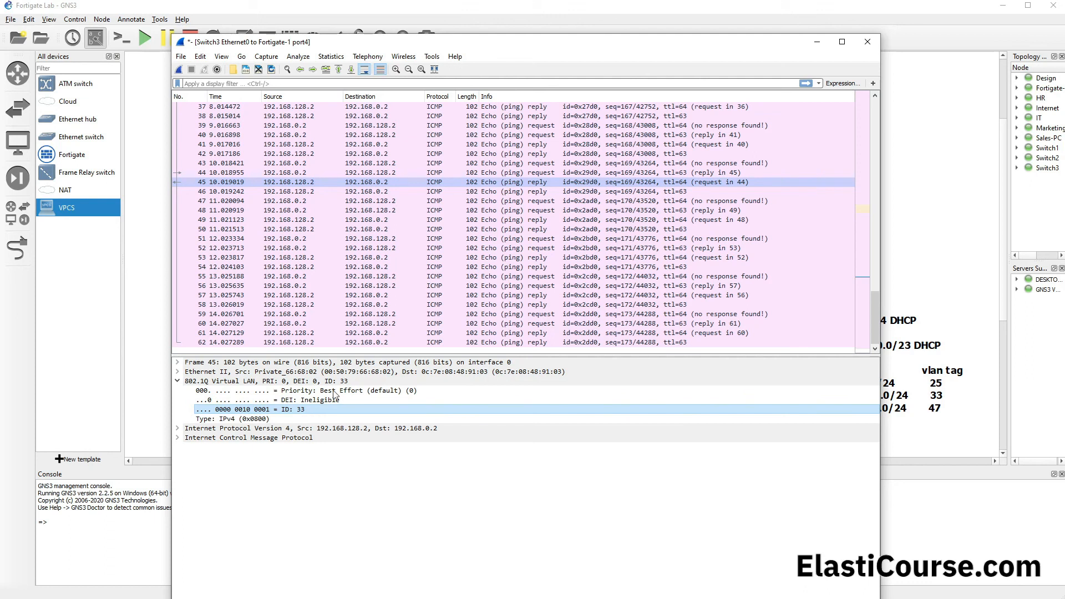
# Step: Go back to the topology and reopen Switch3's configuration to check the VLAN assigned to port 2
pyautogui.click(634, 11)
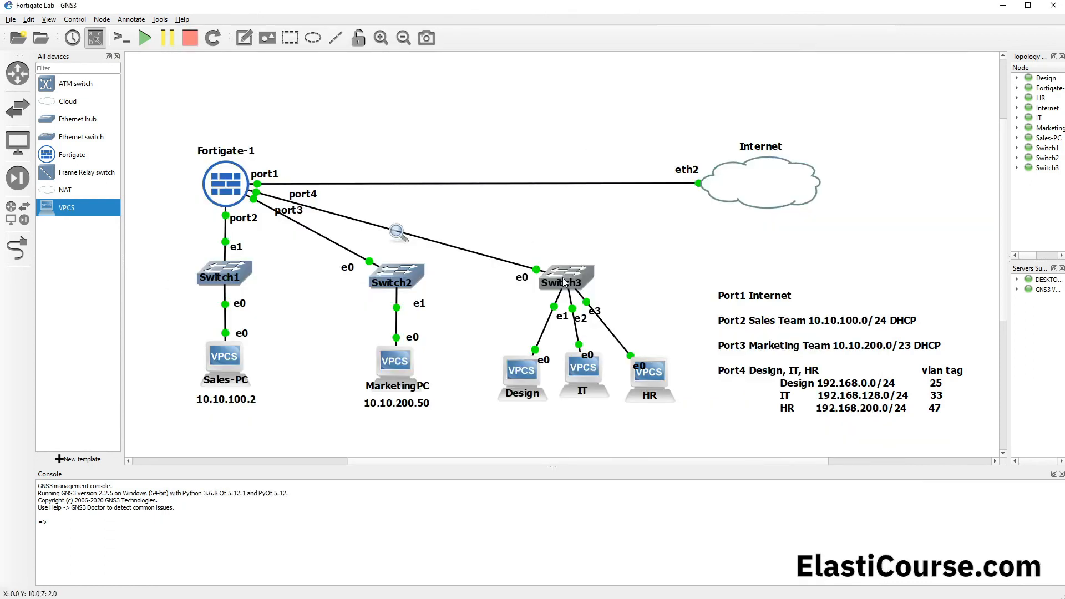
pyautogui.moveTo(564, 280)
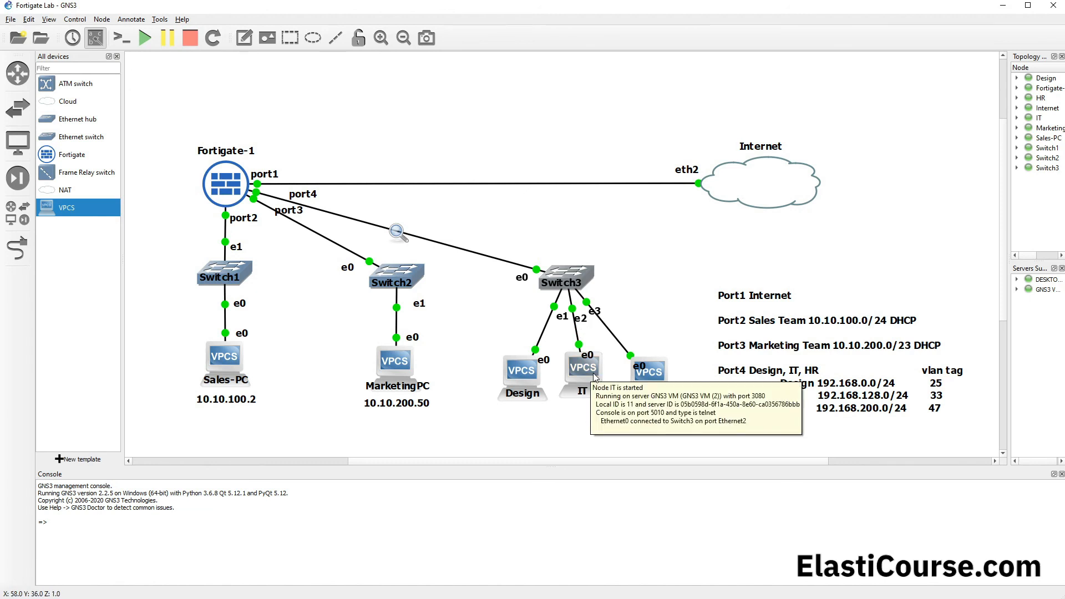
pyautogui.doubleClick(567, 274)
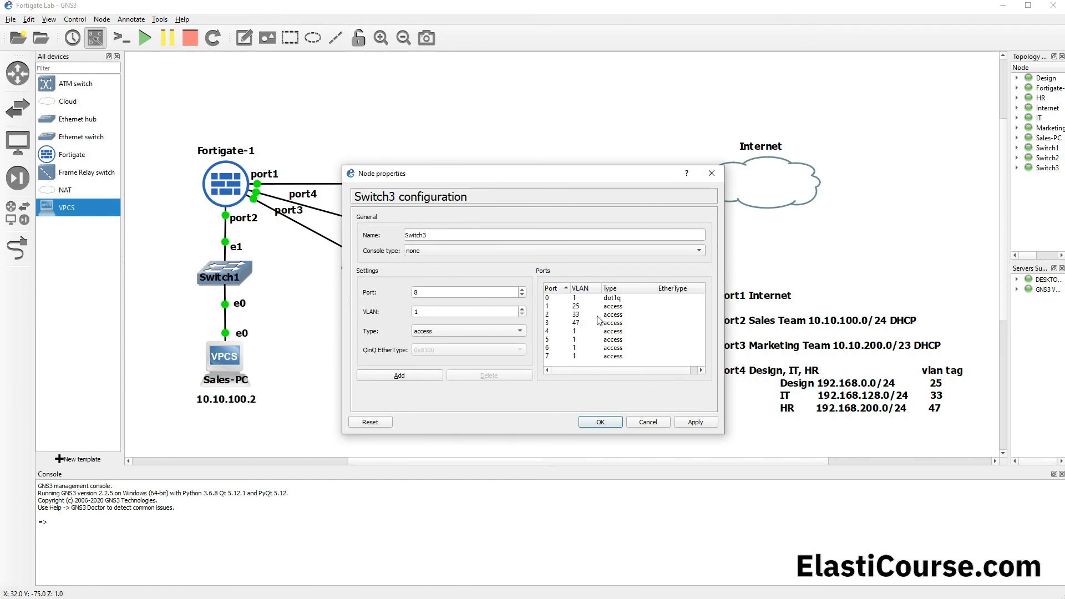
pyautogui.click(577, 315)
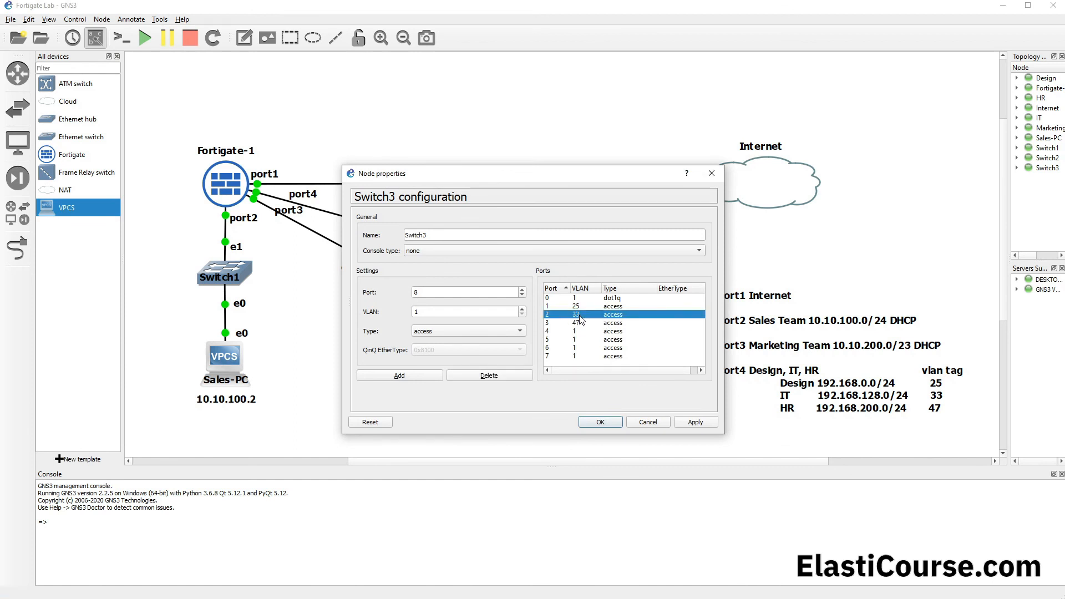